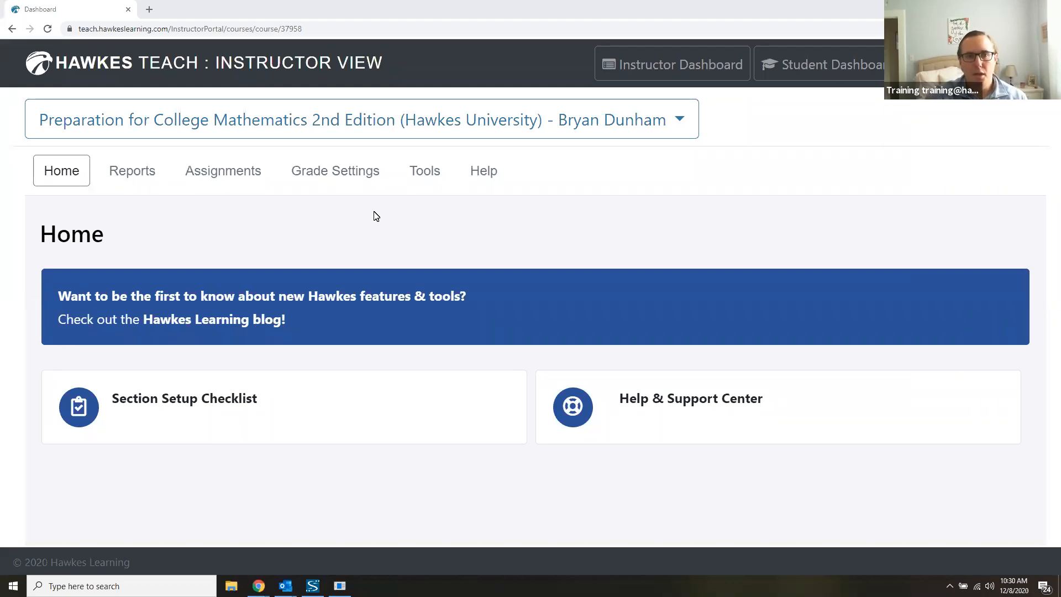
# Open the curriculum settings for the Fall 2020 Demo section from the course's assignments.
pyautogui.click(219, 176)
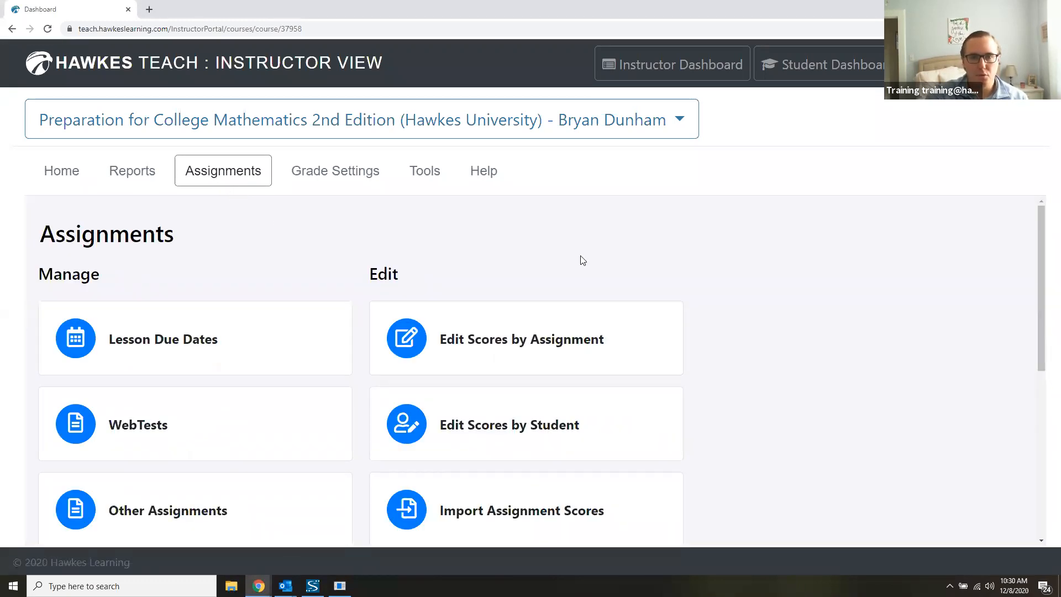
pyautogui.scroll(-6, 793, 290)
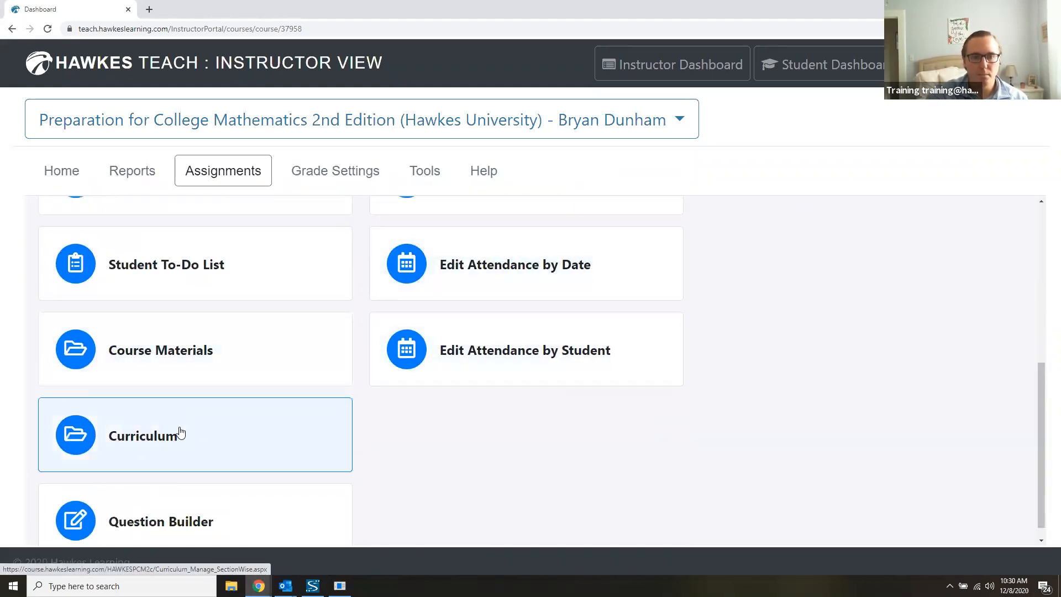
pyautogui.click(160, 432)
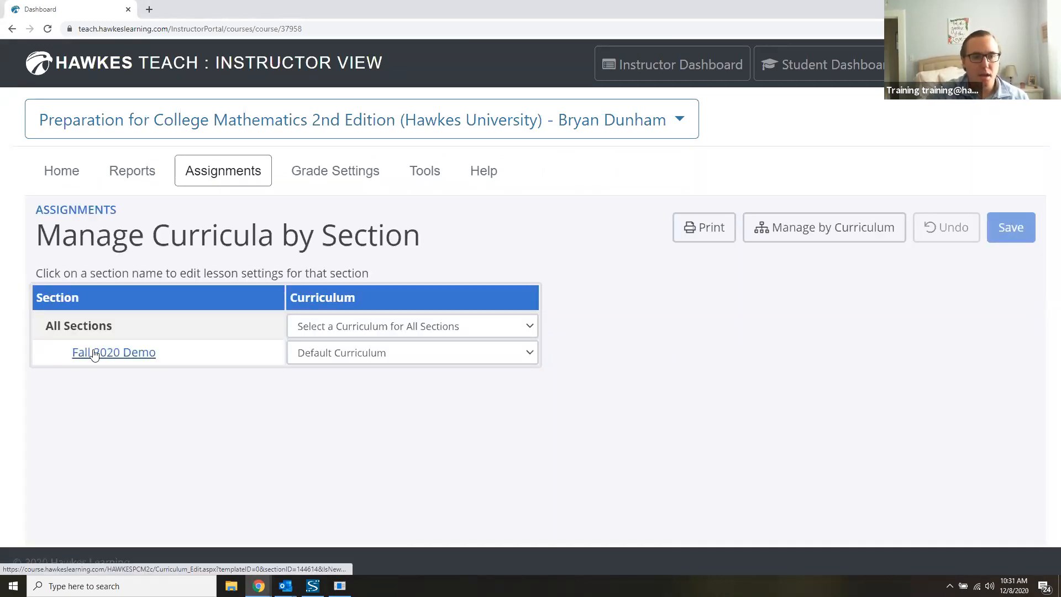
pyautogui.click(126, 354)
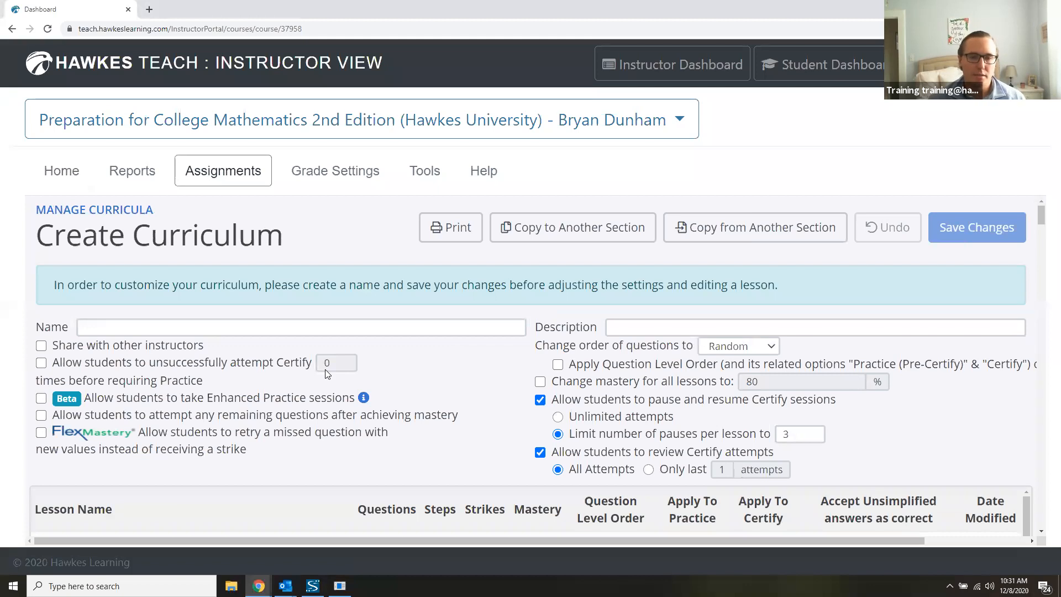
# Name the new curriculum "Demo Fall 2020" and save it.
pyautogui.click(308, 326)
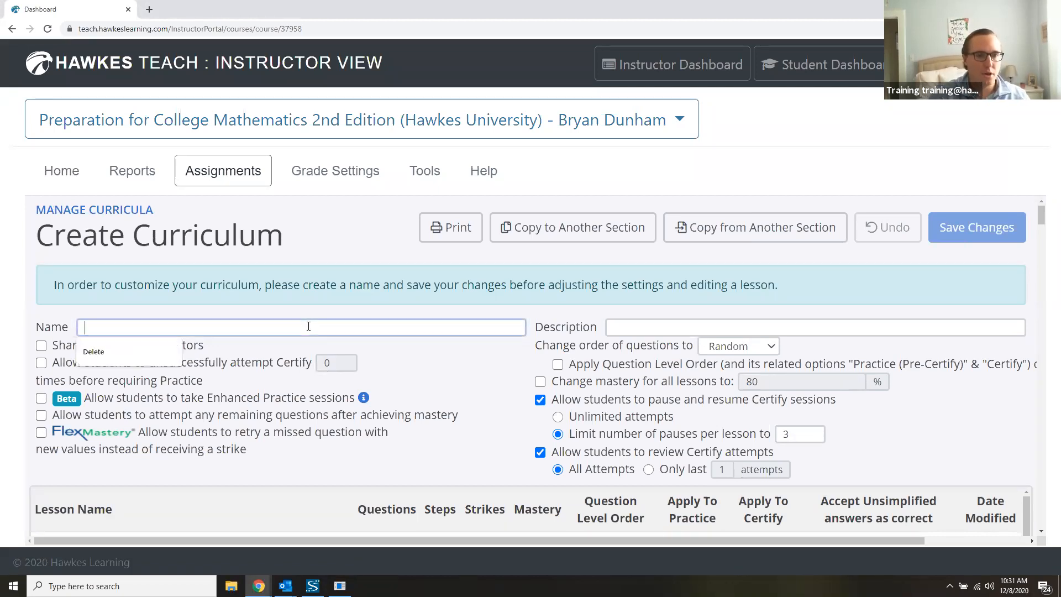
pyautogui.write('Demo ')
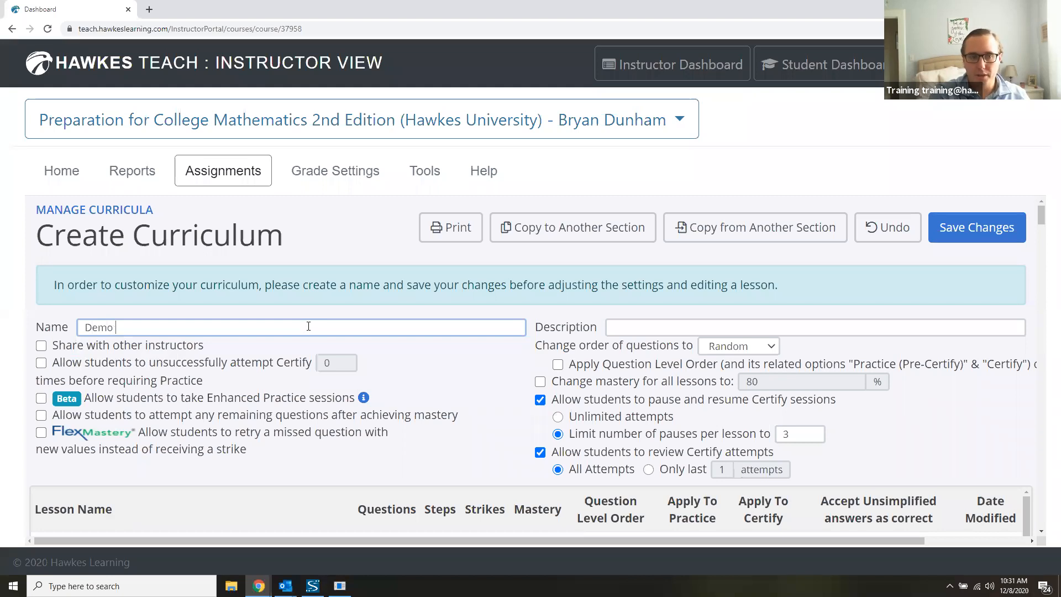
pyautogui.write('Fall 2020')
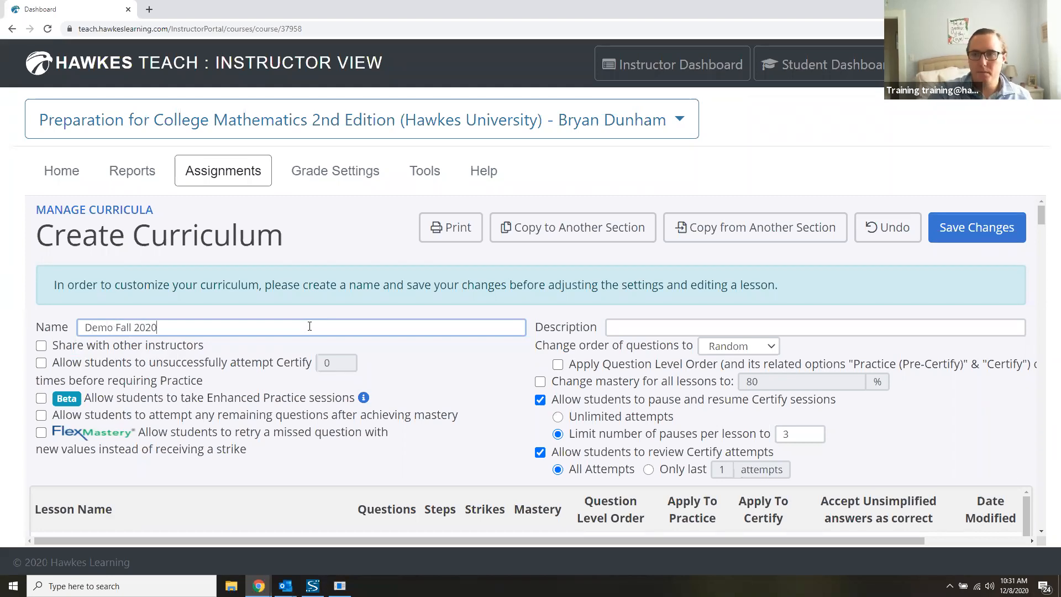
pyautogui.click(941, 229)
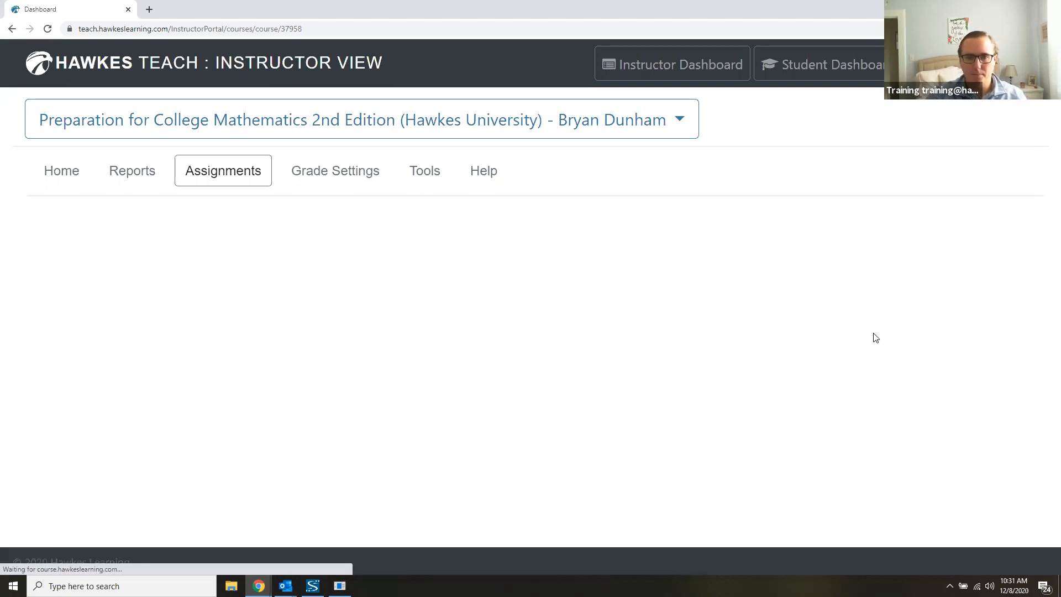
# Open lesson 1.1 Introduction to Whole Numbers from the curriculum's lesson list for editing.
pyautogui.scroll(-2, 870, 340)
pyautogui.scroll(-5, 870, 343)
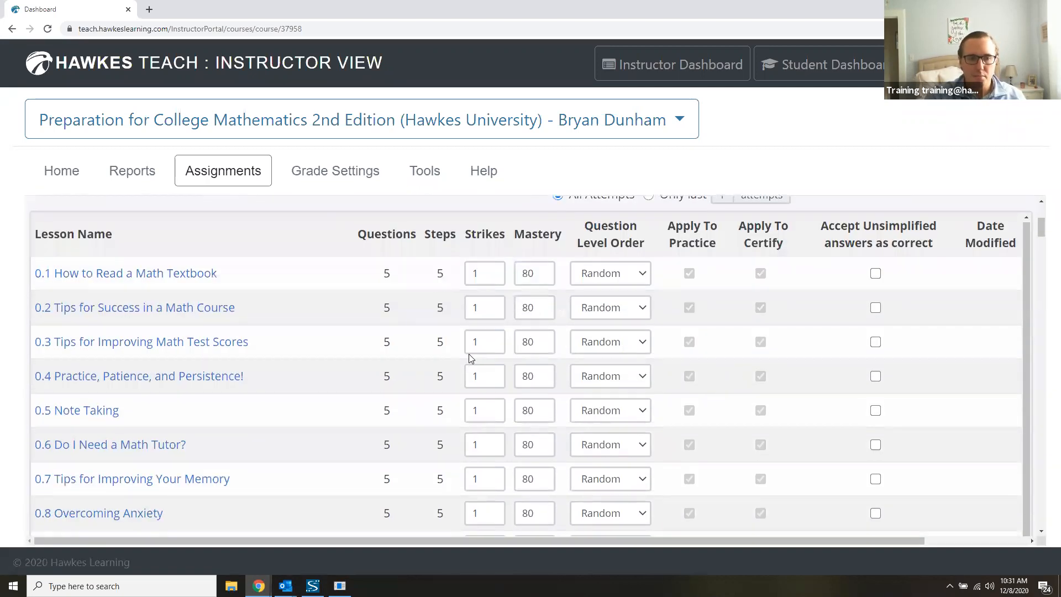
pyautogui.scroll(-1, 657, 338)
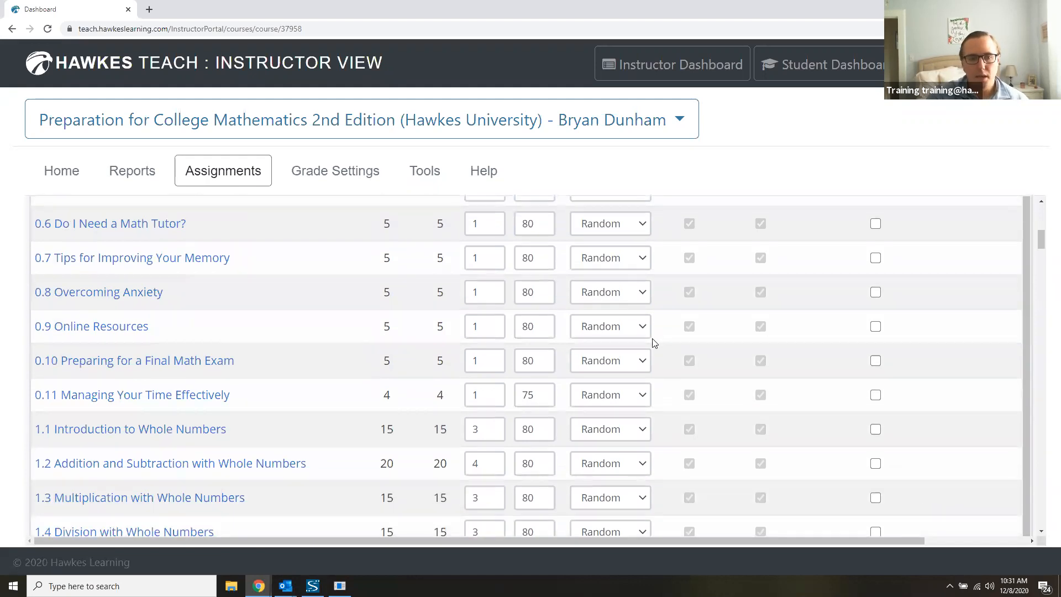
pyautogui.scroll(-1, 293, 367)
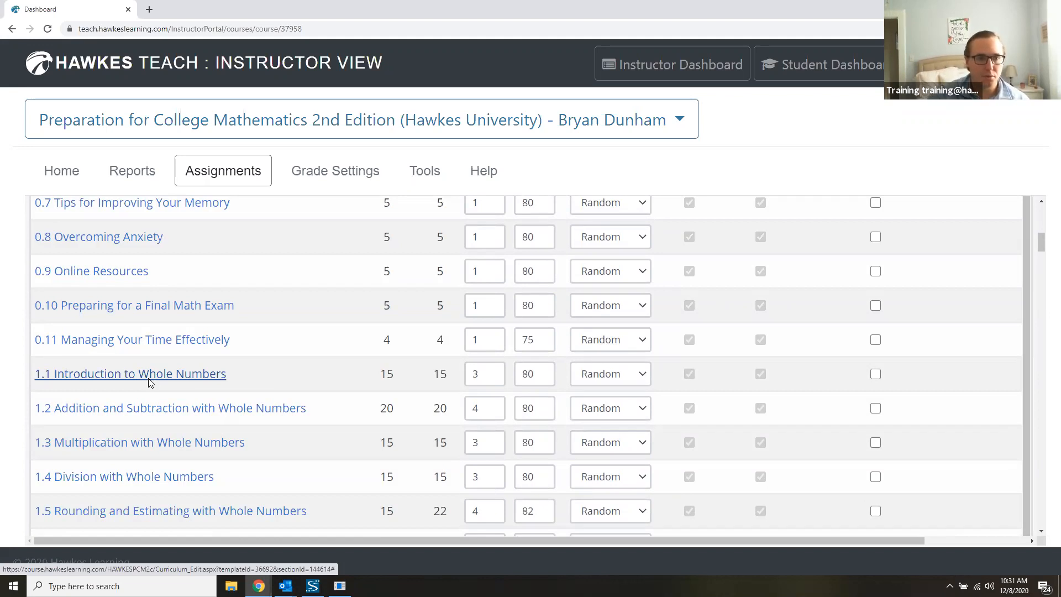
pyautogui.click(149, 382)
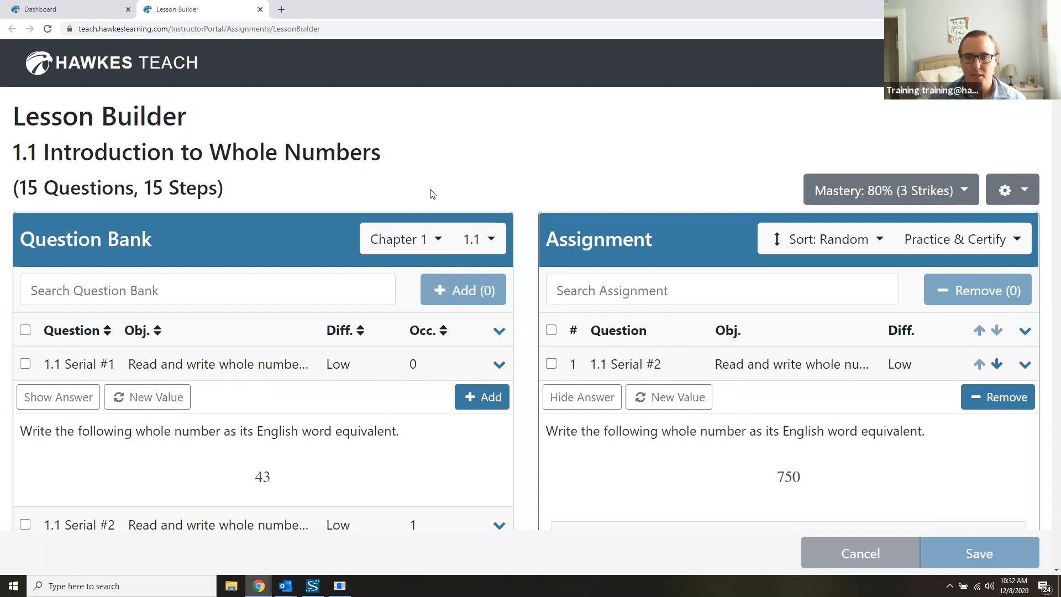
# Generate new values twice for the first assignment question, 1.1 Serial #2.
pyautogui.scroll(-2, 476, 171)
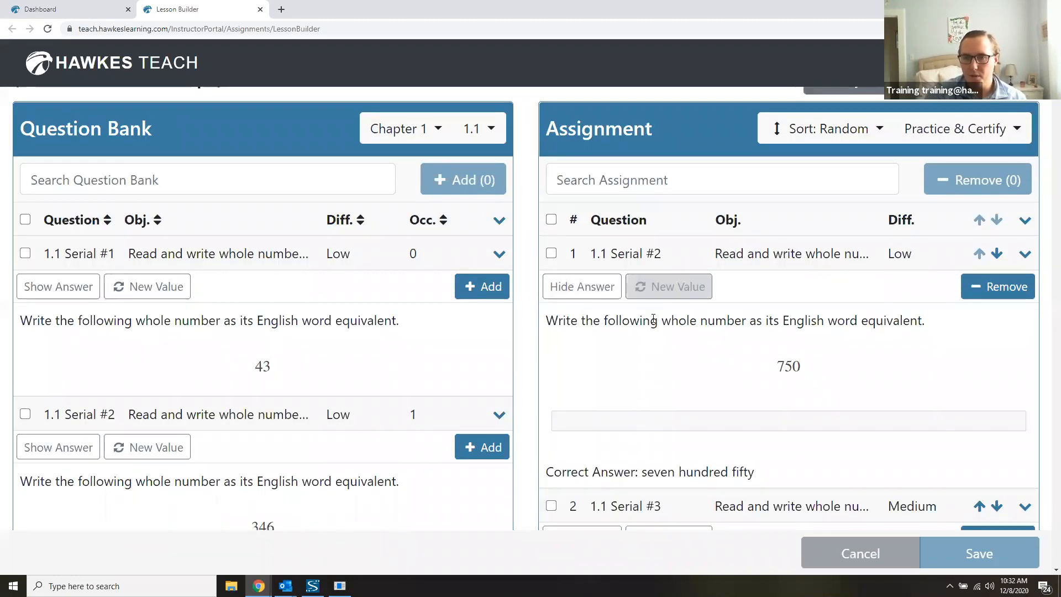
pyautogui.scroll(-1, 657, 319)
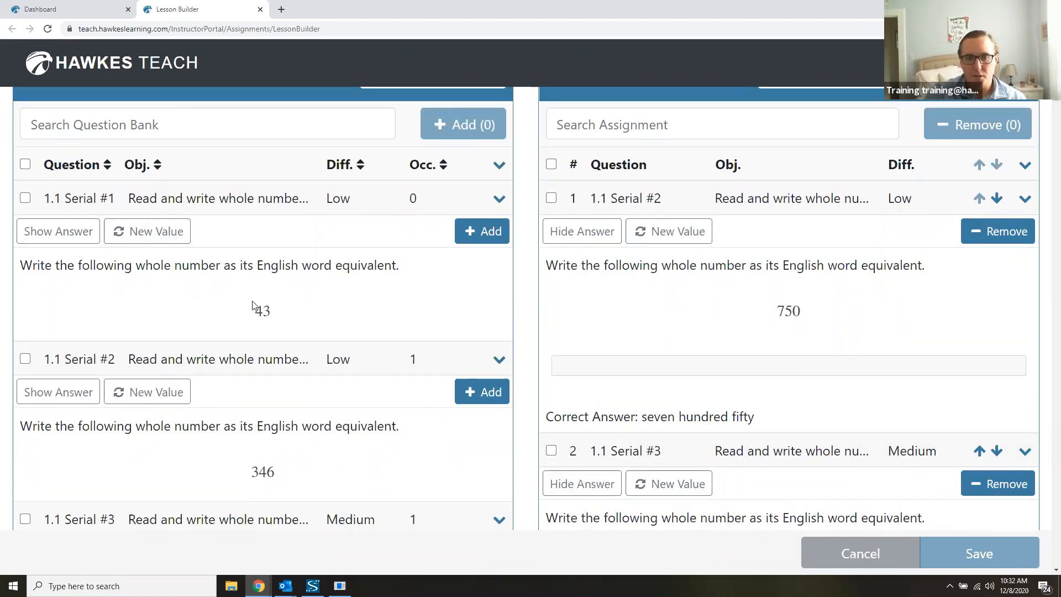
pyautogui.scroll(2, 276, 298)
pyautogui.scroll(-1, 751, 393)
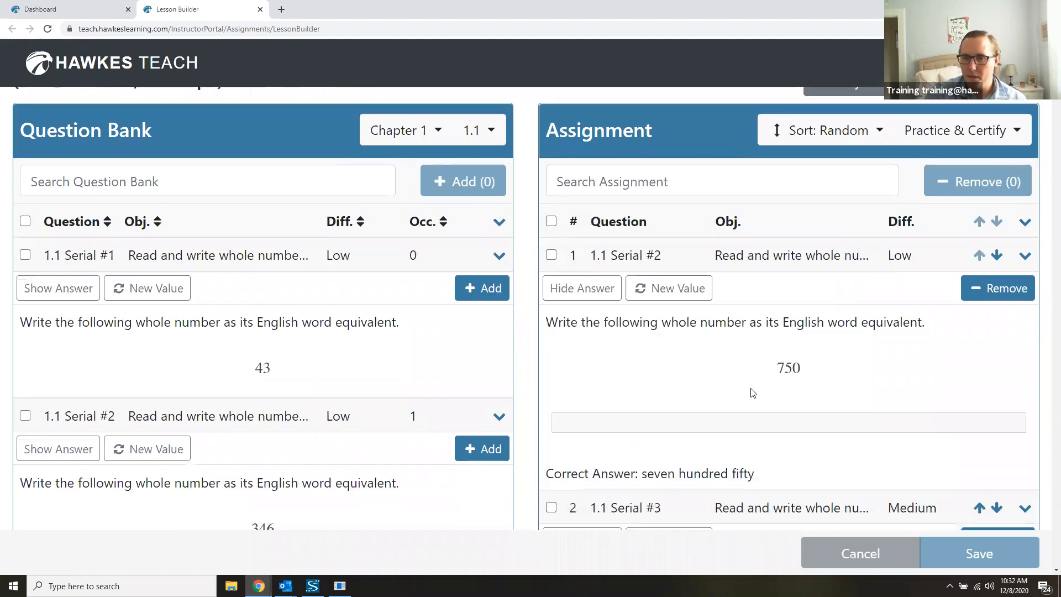
pyautogui.scroll(-2, 764, 376)
pyautogui.scroll(1, 764, 374)
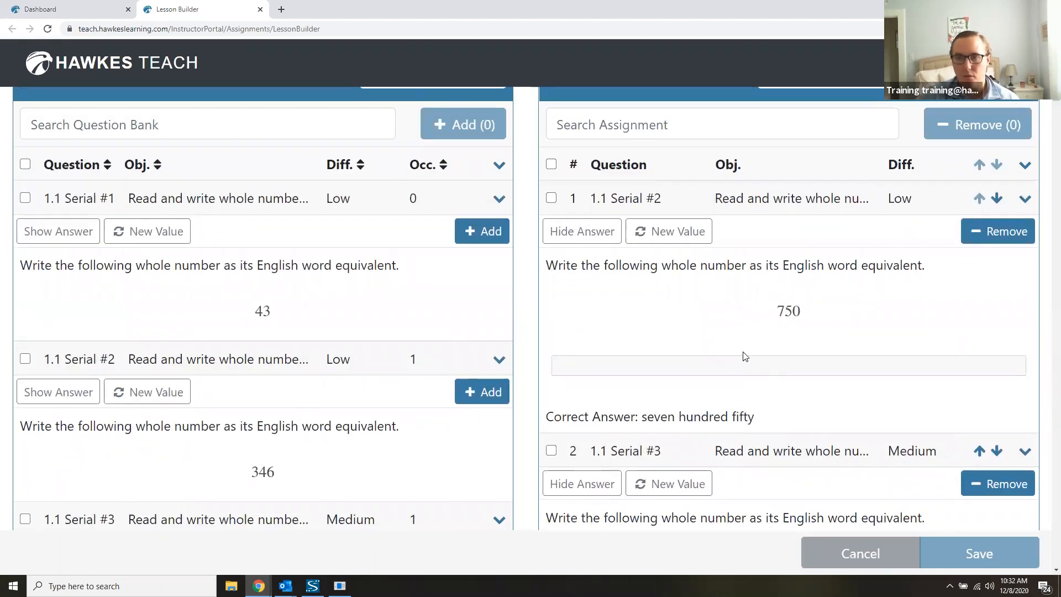
pyautogui.click(669, 239)
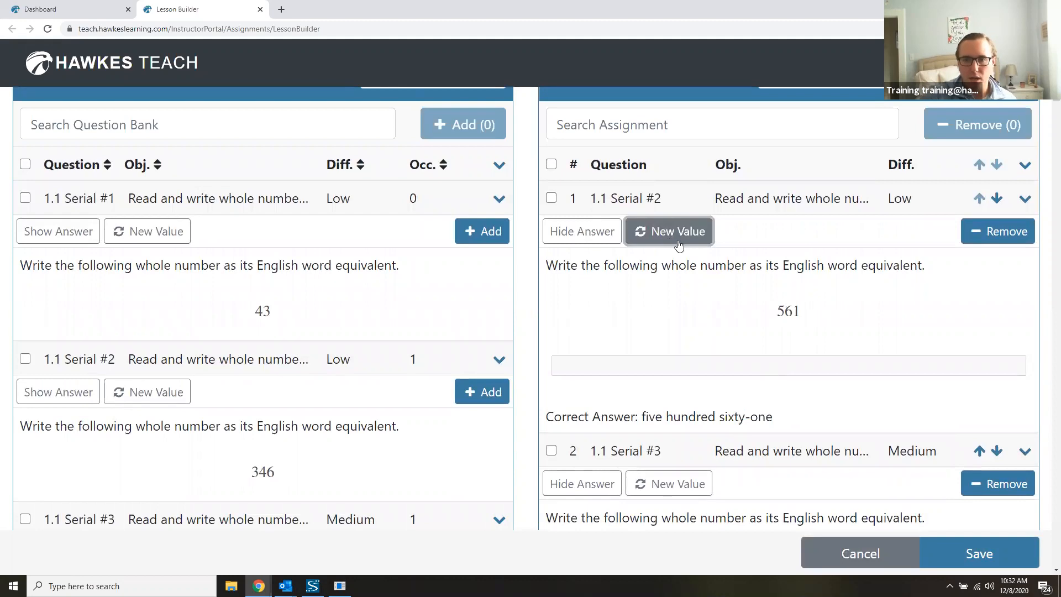
pyautogui.click(679, 245)
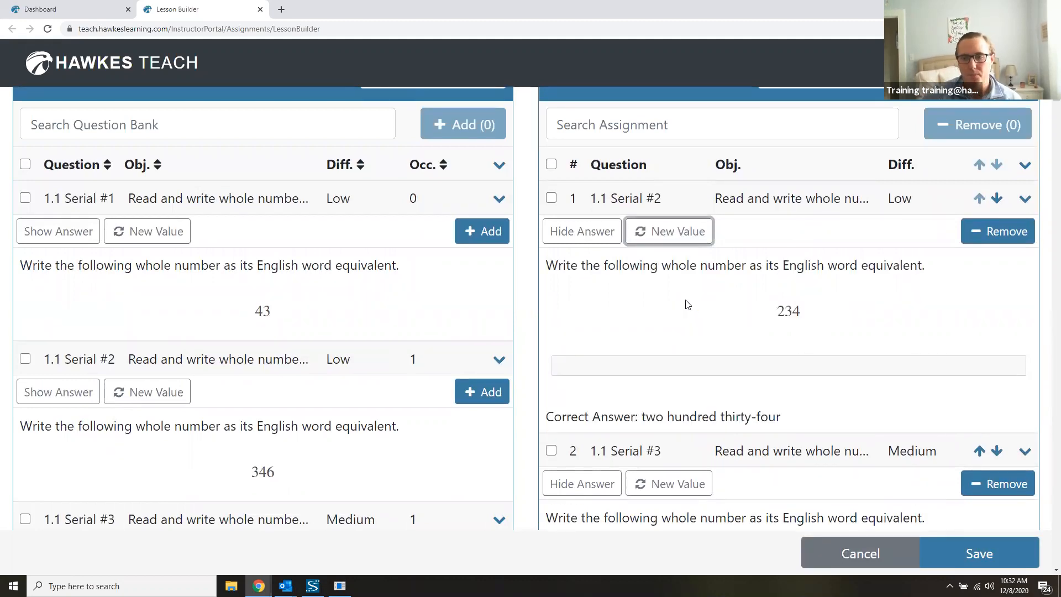
# Remove question 1.1 Serial #4 from the assignment and check the lesson's question count.
pyautogui.scroll(-4, 751, 298)
pyautogui.scroll(-3, 756, 301)
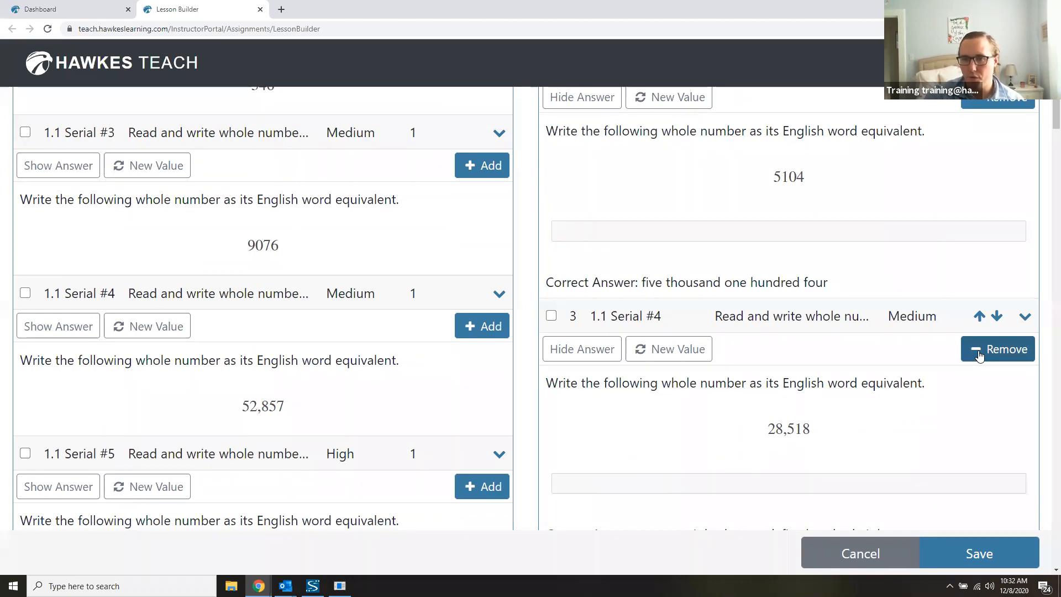
pyautogui.scroll(7, 760, 426)
pyautogui.scroll(3, 757, 422)
pyautogui.scroll(-10, 349, 360)
pyautogui.scroll(10, 346, 357)
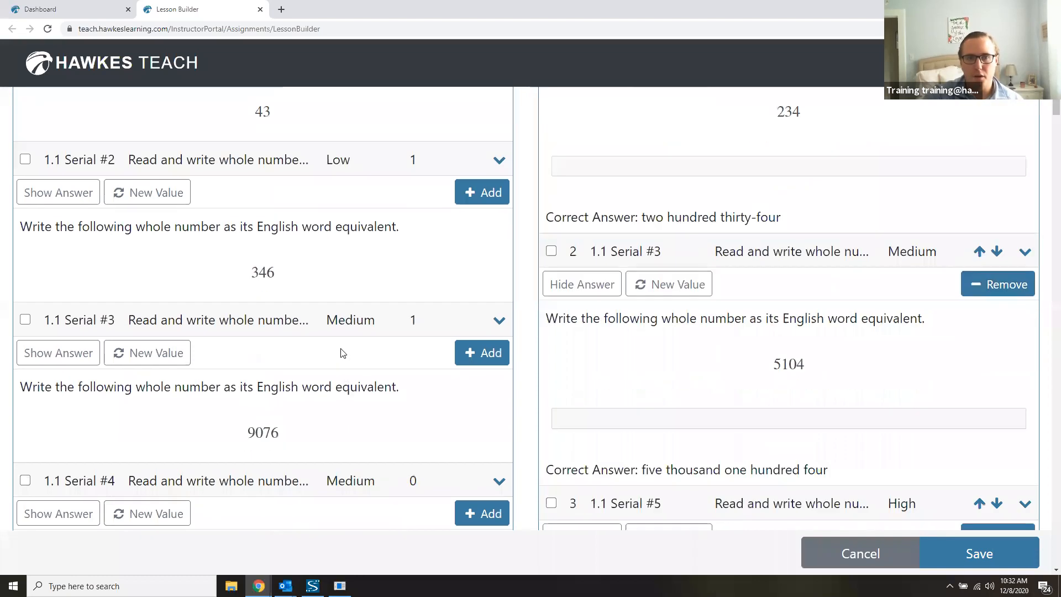
pyautogui.moveTo(20, 191); pyautogui.dragTo(121, 197)
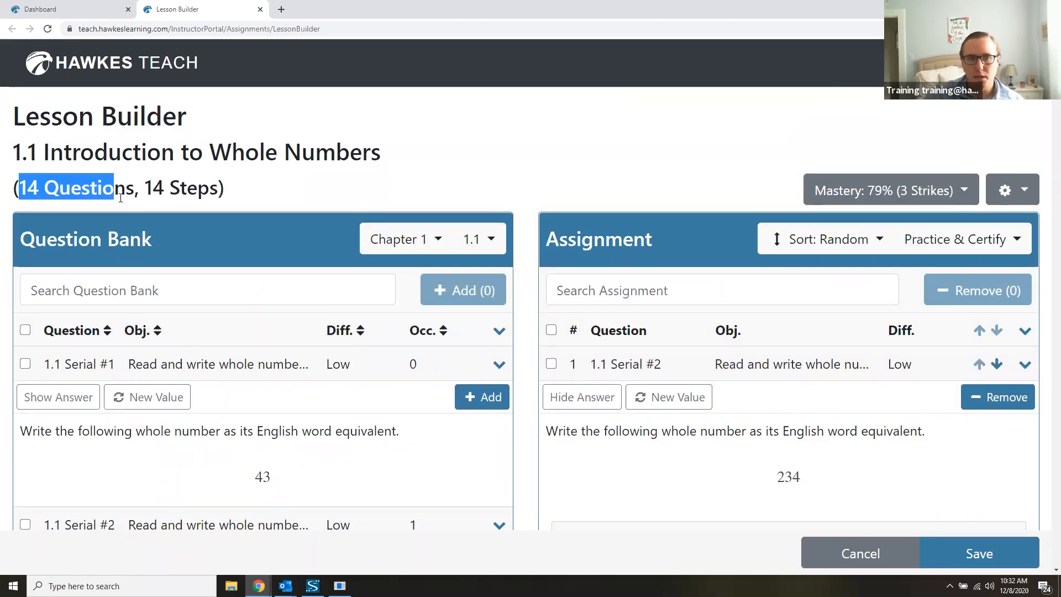
pyautogui.click(252, 191)
# Add question 1.1 Serial #1 from the question bank to the assignment and check the updated question count.
pyautogui.scroll(-1, 293, 326)
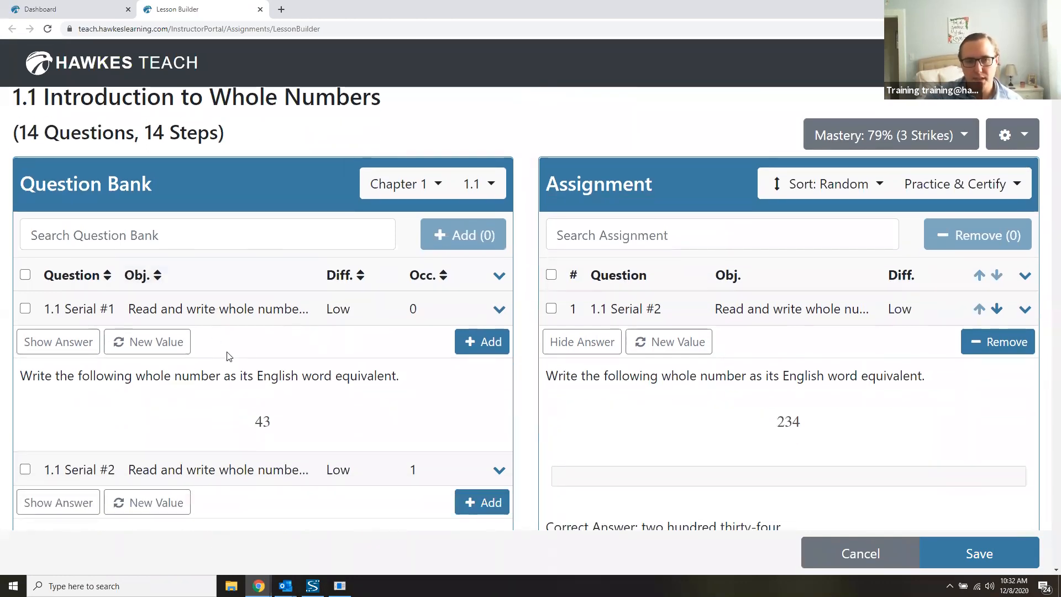
pyautogui.scroll(-1, 269, 342)
pyautogui.scroll(-1, 279, 347)
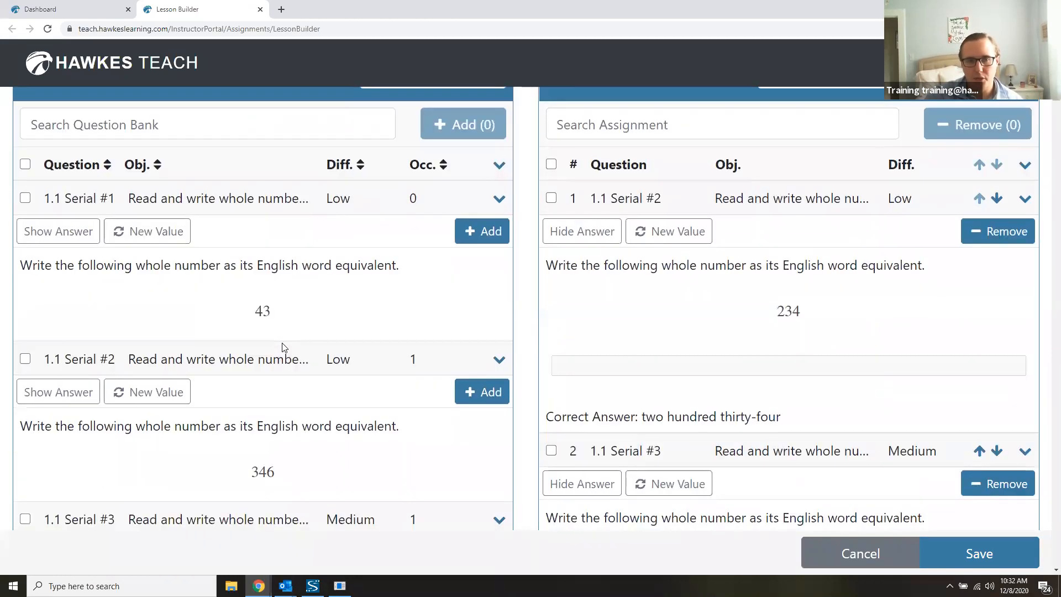
pyautogui.scroll(1, 178, 258)
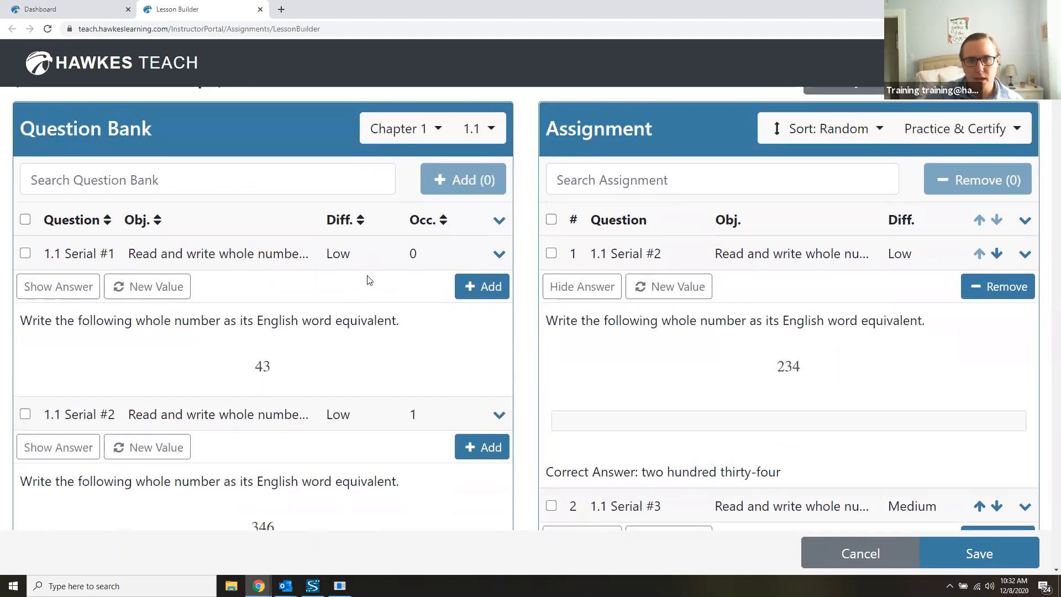
pyautogui.click(467, 287)
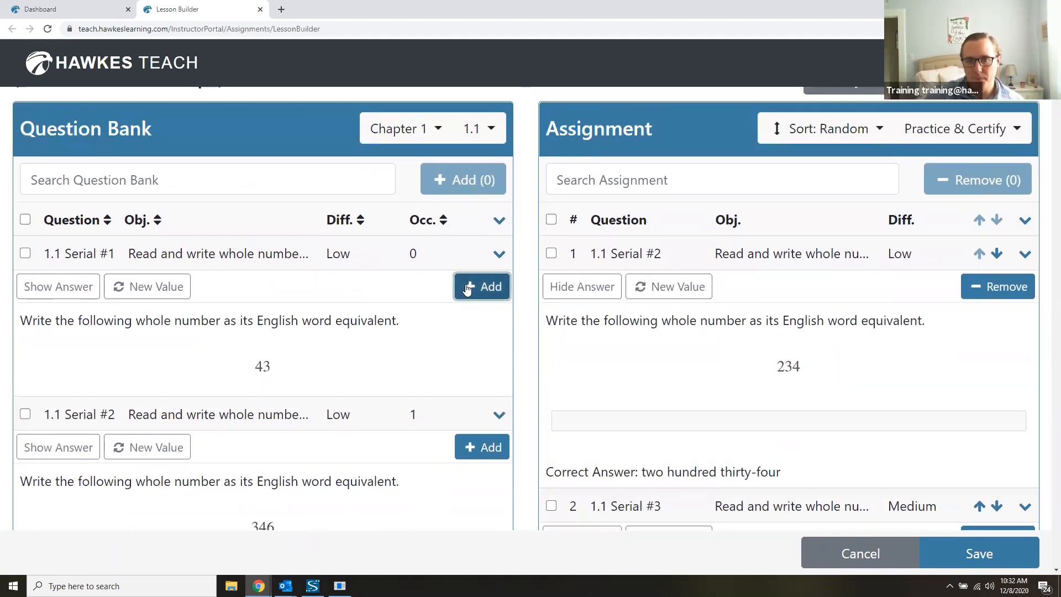
pyautogui.scroll(2, 189, 247)
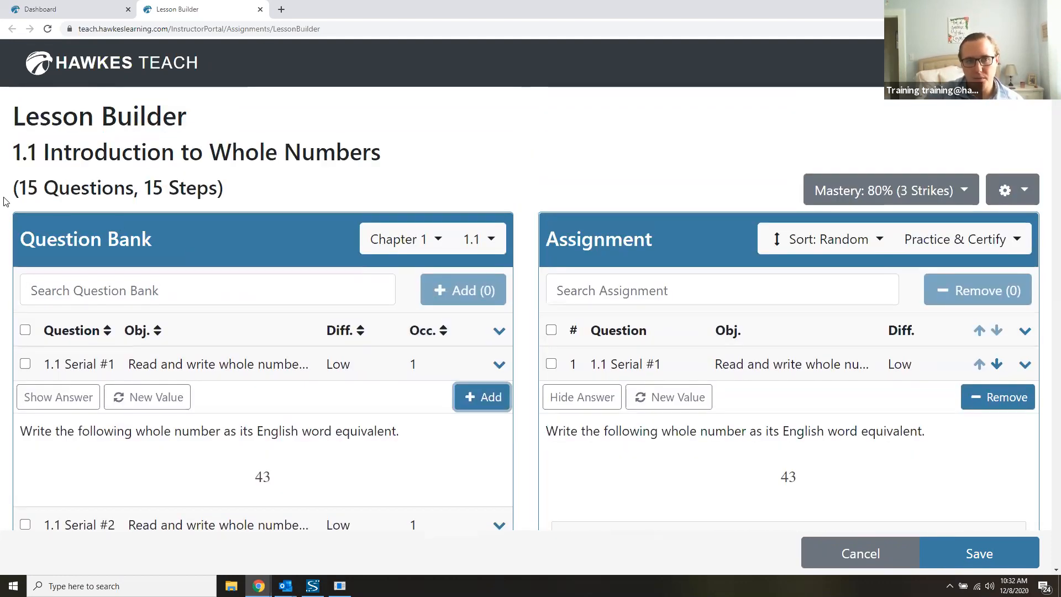
pyautogui.moveTo(25, 189); pyautogui.dragTo(38, 189)
pyautogui.click(135, 200)
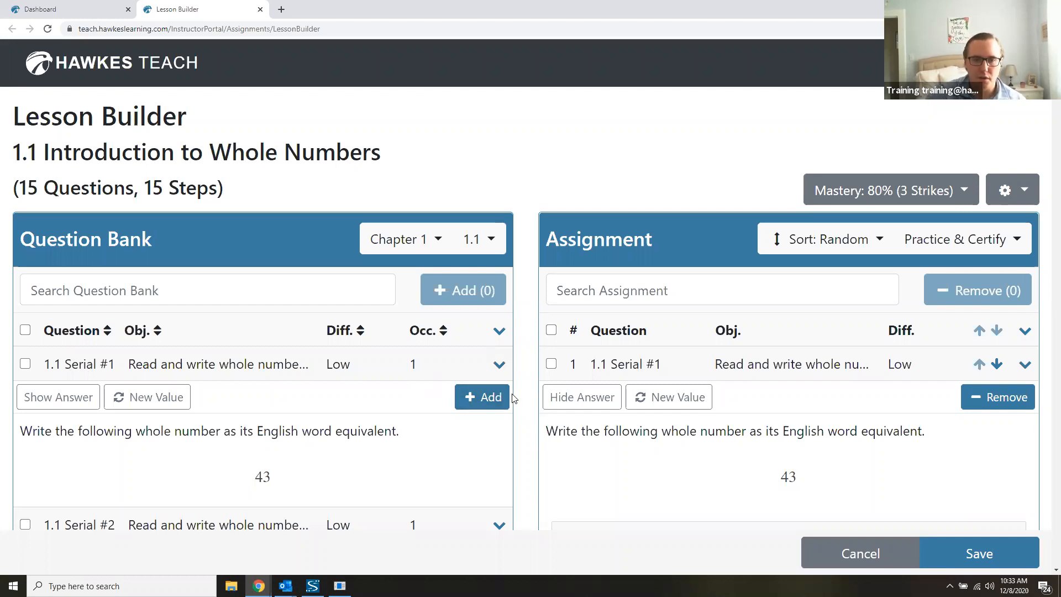
# Add a second occurrence of question 1.1 Serial #1 to the assignment.
pyautogui.click(467, 407)
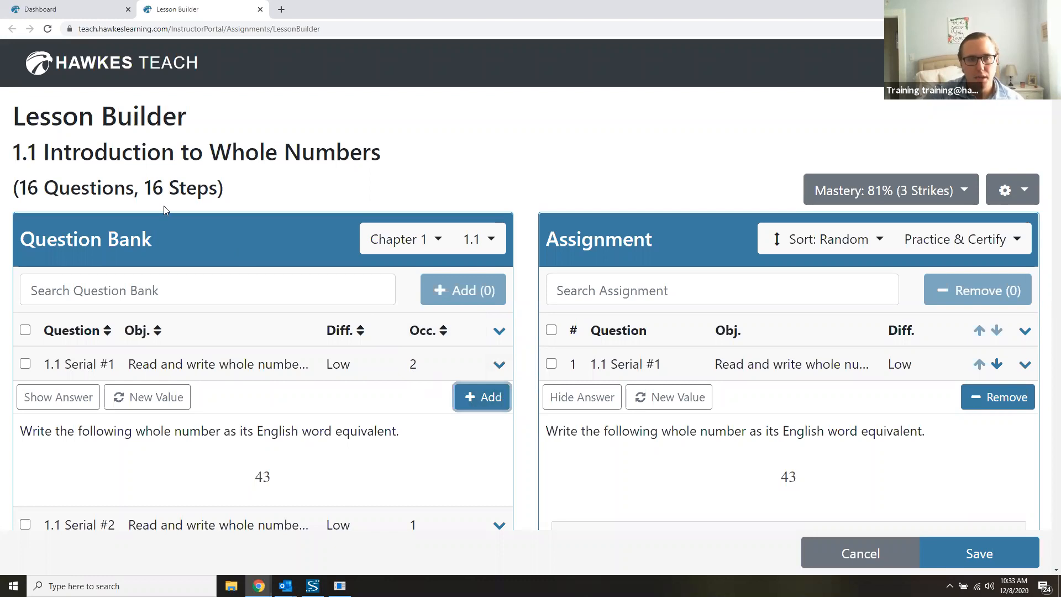
pyautogui.moveTo(20, 189); pyautogui.dragTo(106, 192)
pyautogui.click(125, 194)
# Select questions 1.1 Serial #2, #3 and #4 in the question bank and add them to the assignment together.
pyautogui.scroll(-5, 135, 315)
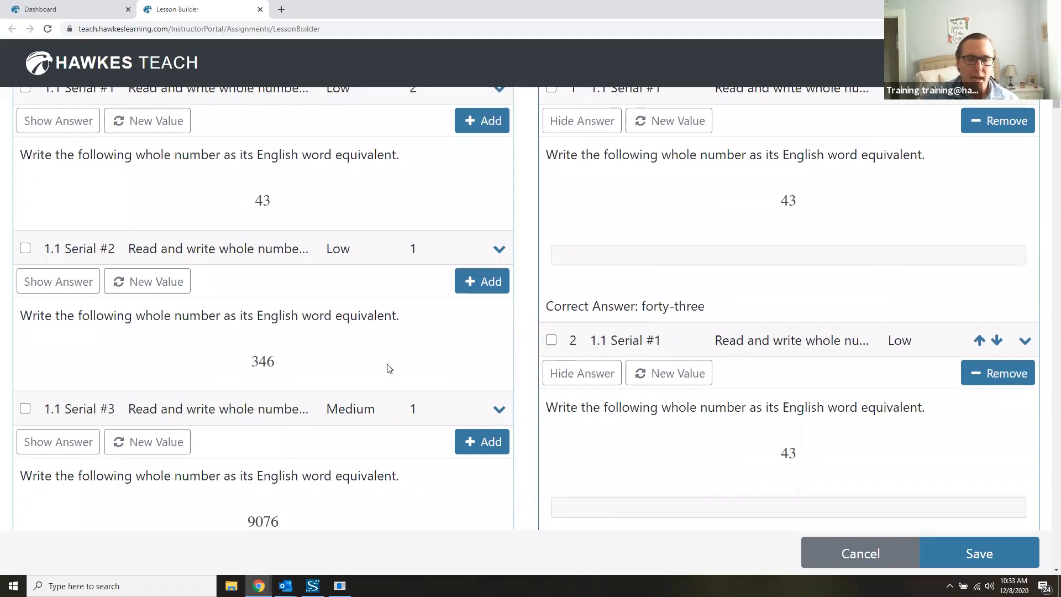
pyautogui.scroll(2, 234, 351)
pyautogui.click(25, 360)
pyautogui.scroll(-3, 24, 360)
pyautogui.click(25, 354)
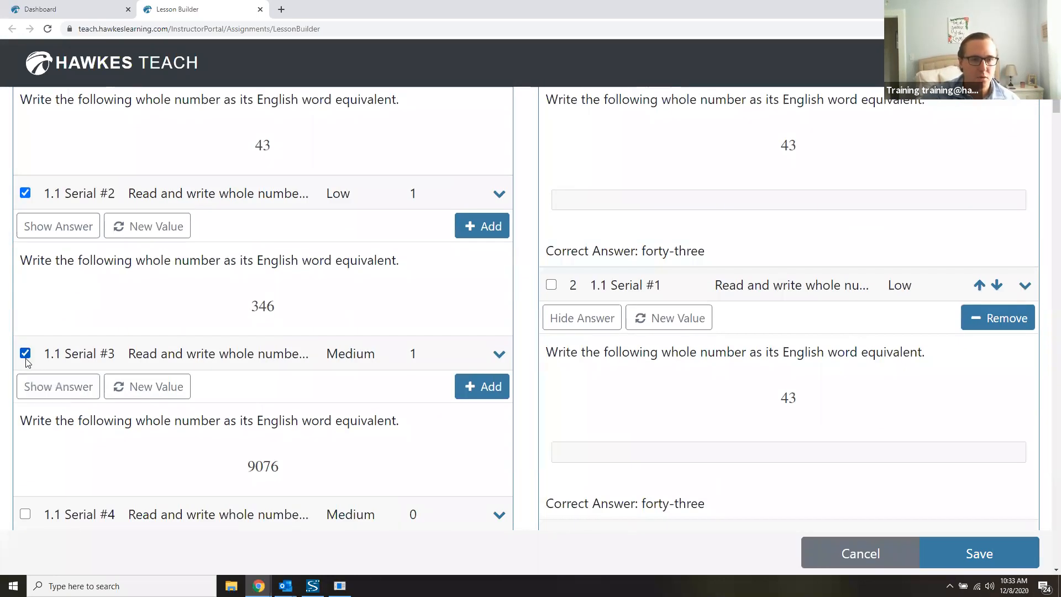
pyautogui.click(25, 514)
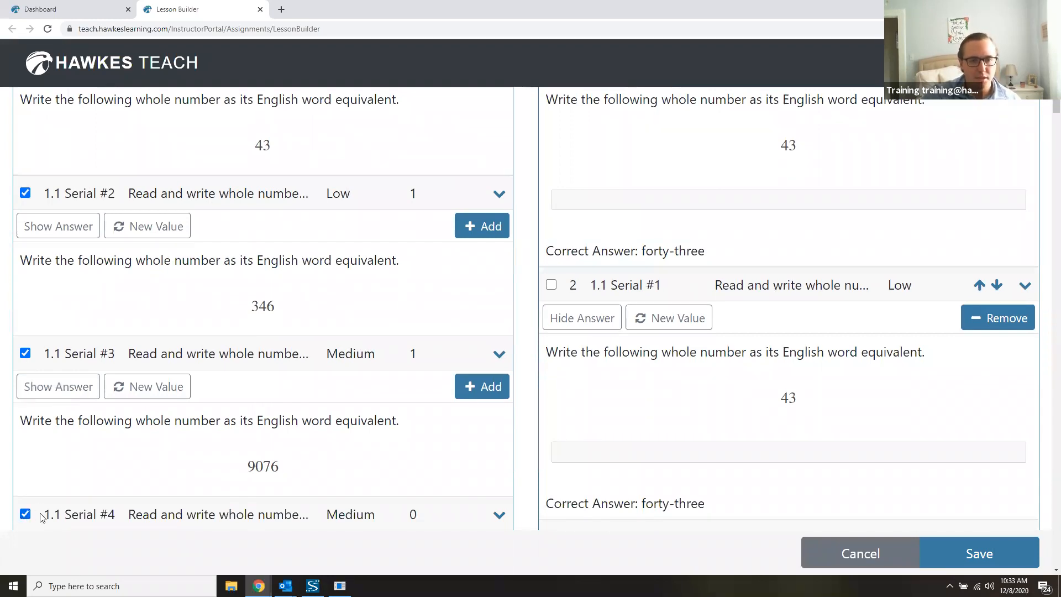
pyautogui.scroll(6, 231, 496)
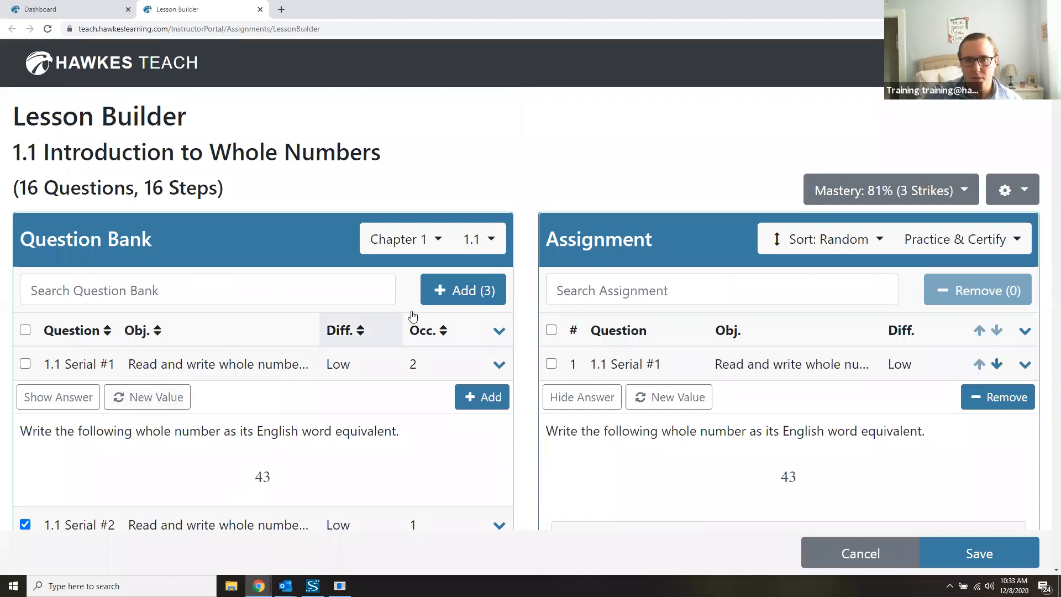
pyautogui.click(467, 297)
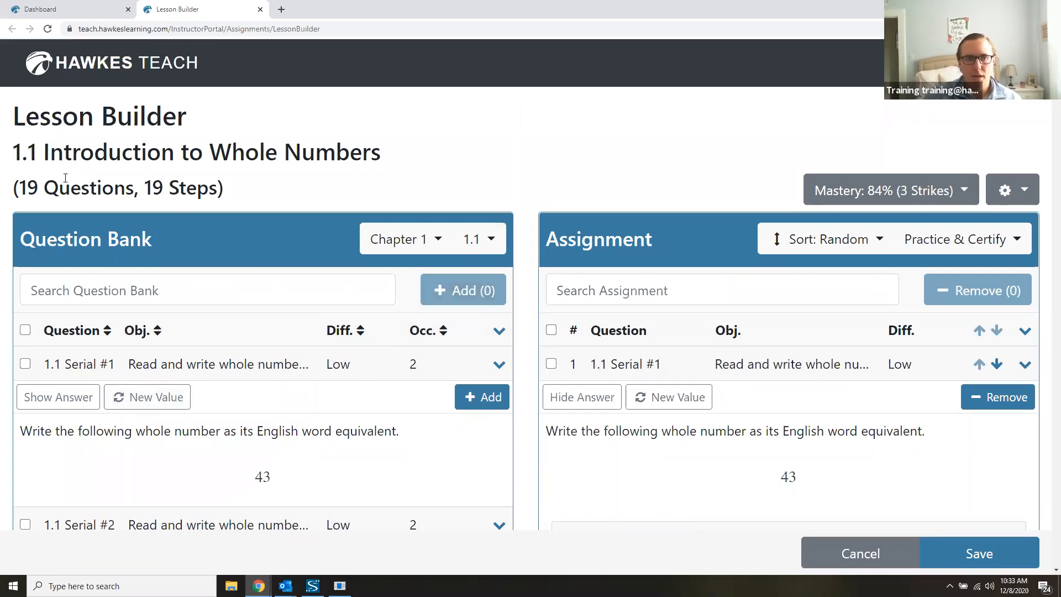
pyautogui.moveTo(38, 187); pyautogui.dragTo(19, 188)
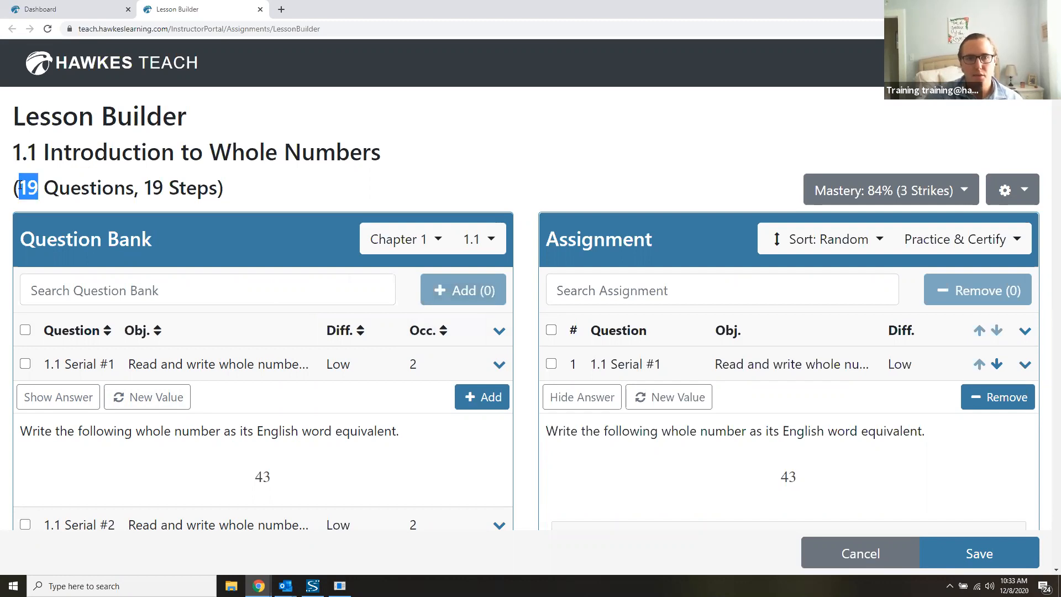
pyautogui.click(457, 157)
pyautogui.scroll(-2, 724, 206)
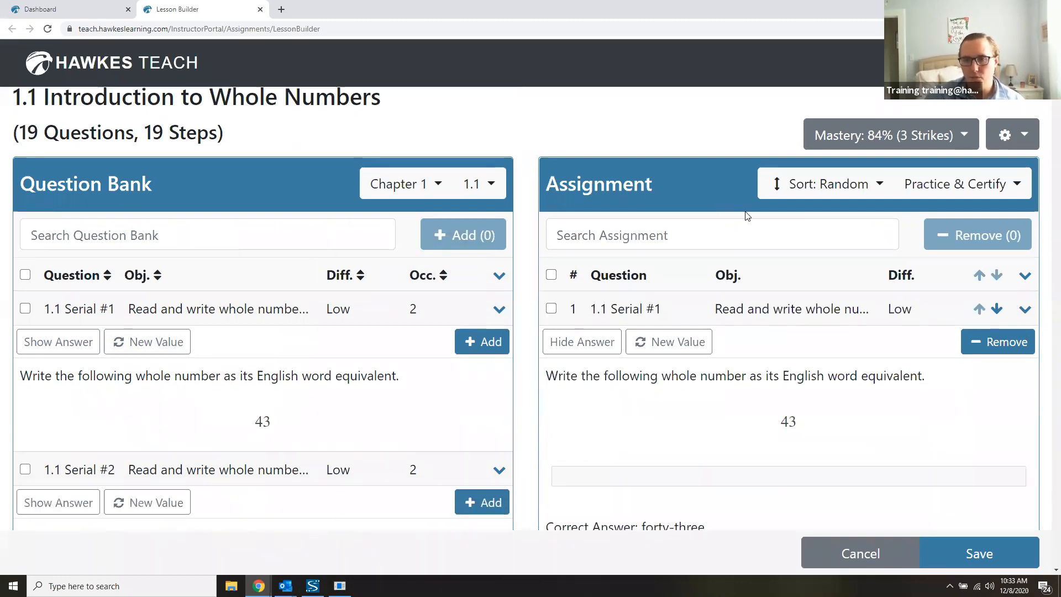
# Select both occurrences of question 1.1 Serial #1 and the first 1.1 Serial #2 in the assignment and remove them together.
pyautogui.click(551, 253)
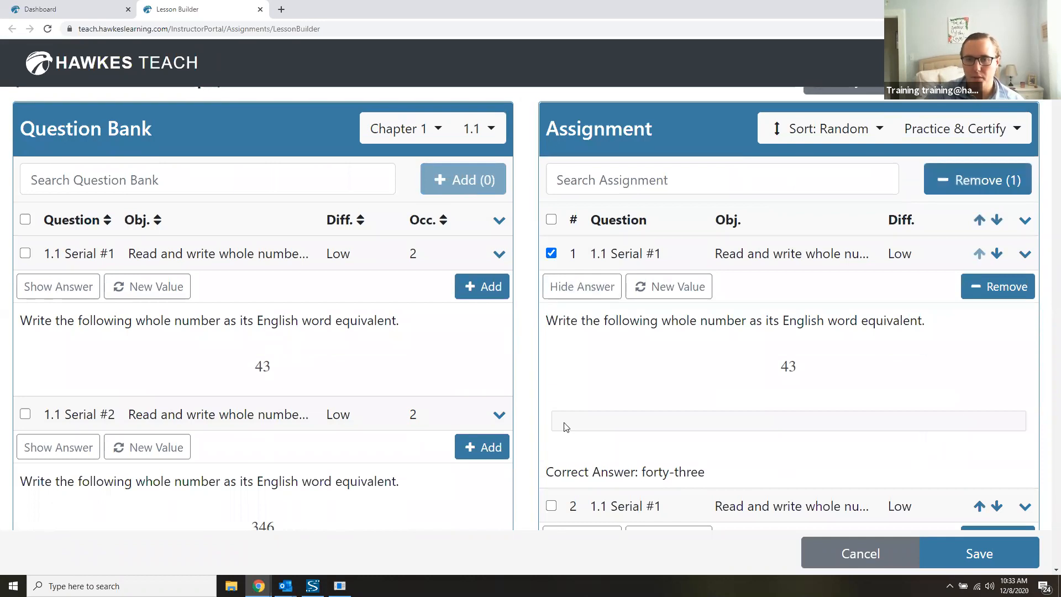
pyautogui.scroll(-1, 552, 459)
pyautogui.click(551, 450)
pyautogui.scroll(-5, 553, 442)
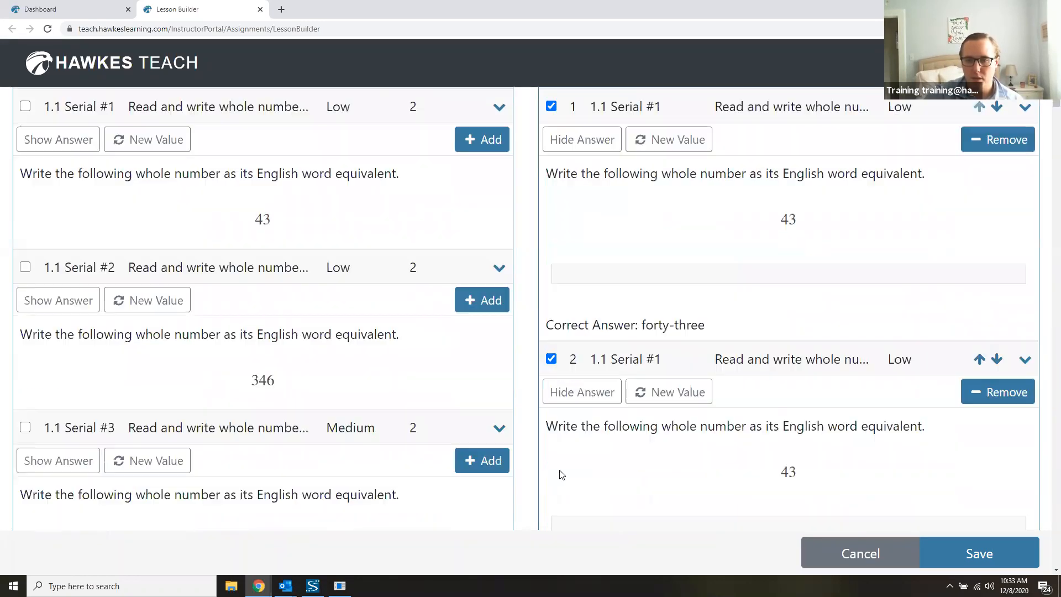
pyautogui.click(550, 427)
pyautogui.scroll(8, 829, 382)
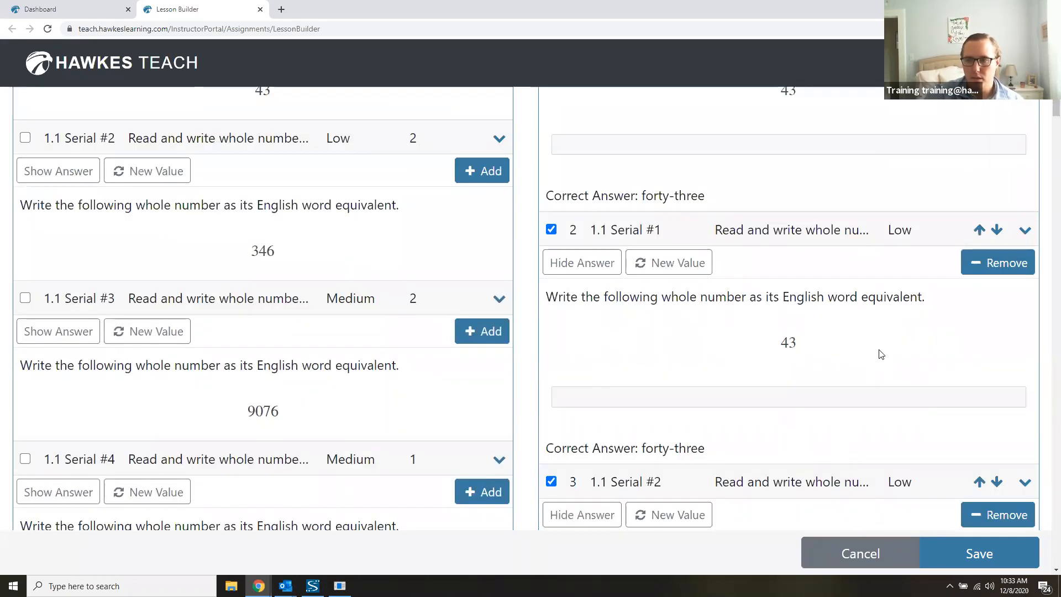
pyautogui.click(981, 296)
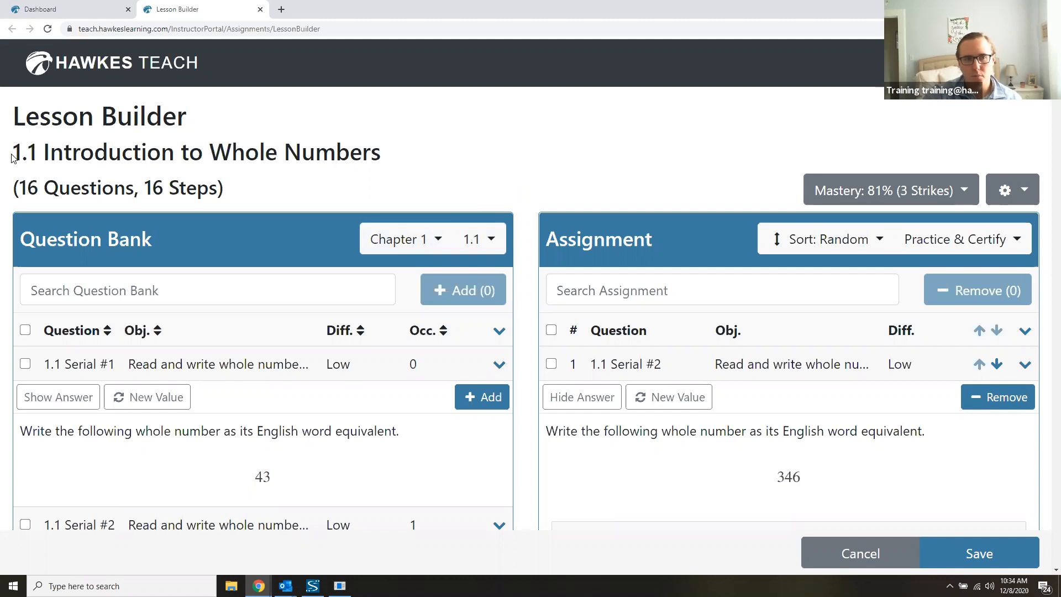
# Display the questions of lesson 1.2 Addition and Subtraction with Whole Numbers in the question bank and look at the first ones.
pyautogui.moveTo(21, 154); pyautogui.dragTo(410, 184)
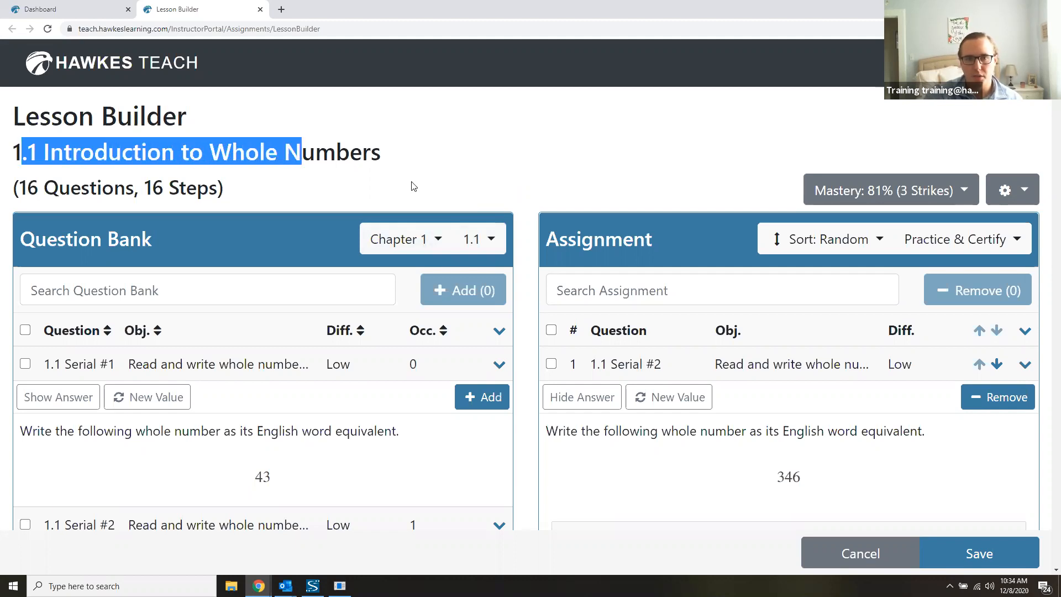
pyautogui.click(410, 185)
pyautogui.click(493, 251)
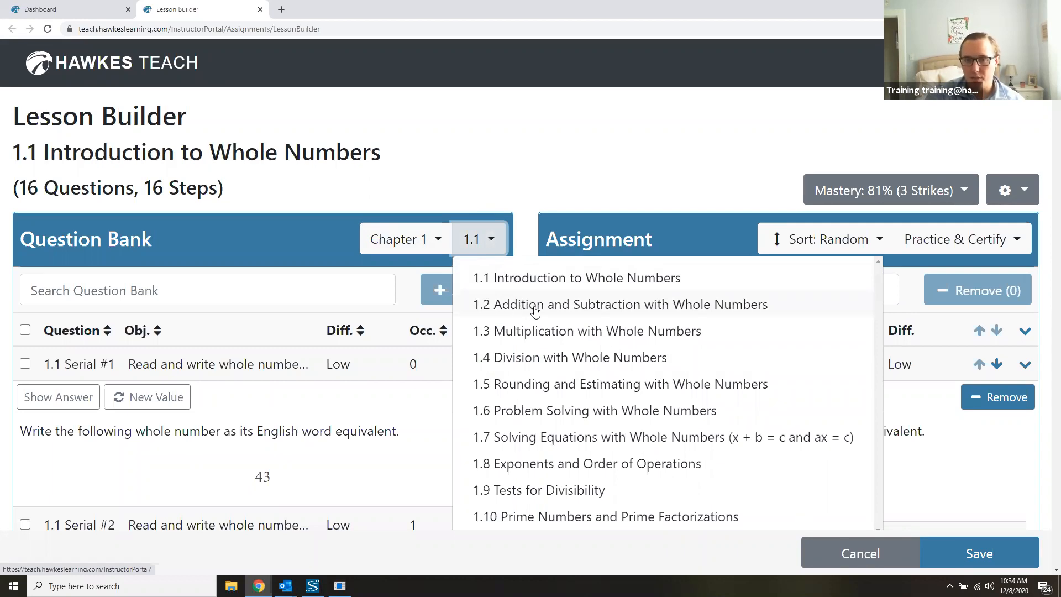
pyautogui.click(617, 305)
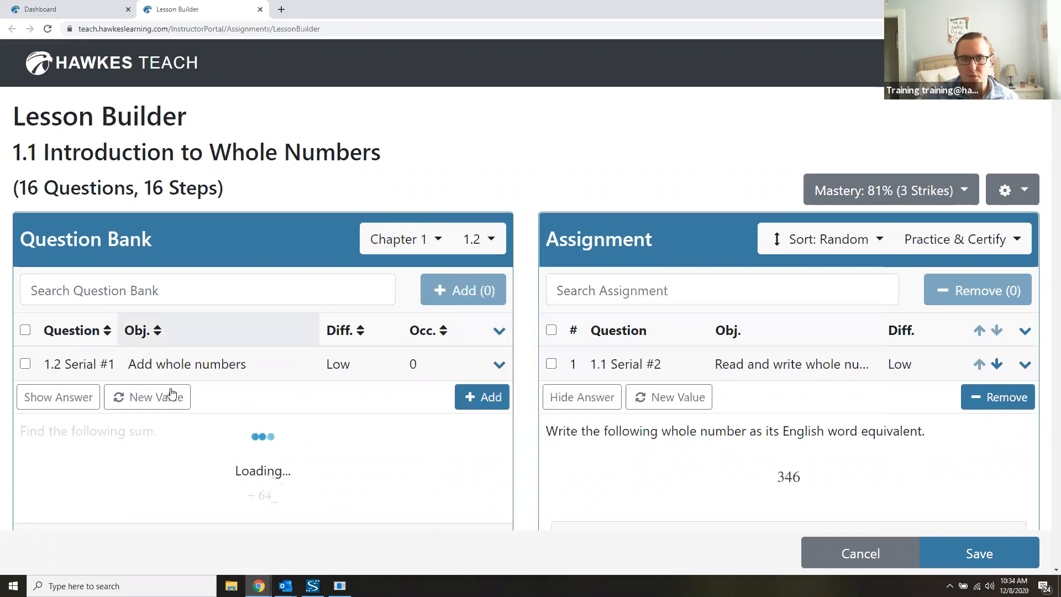
pyautogui.scroll(-1, 201, 387)
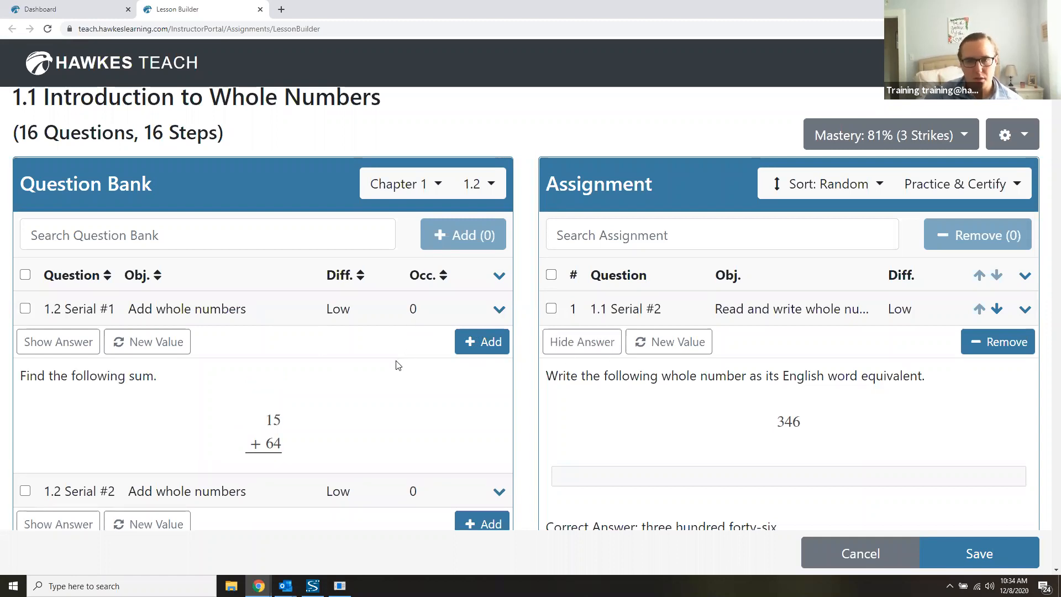
pyautogui.scroll(1, 409, 351)
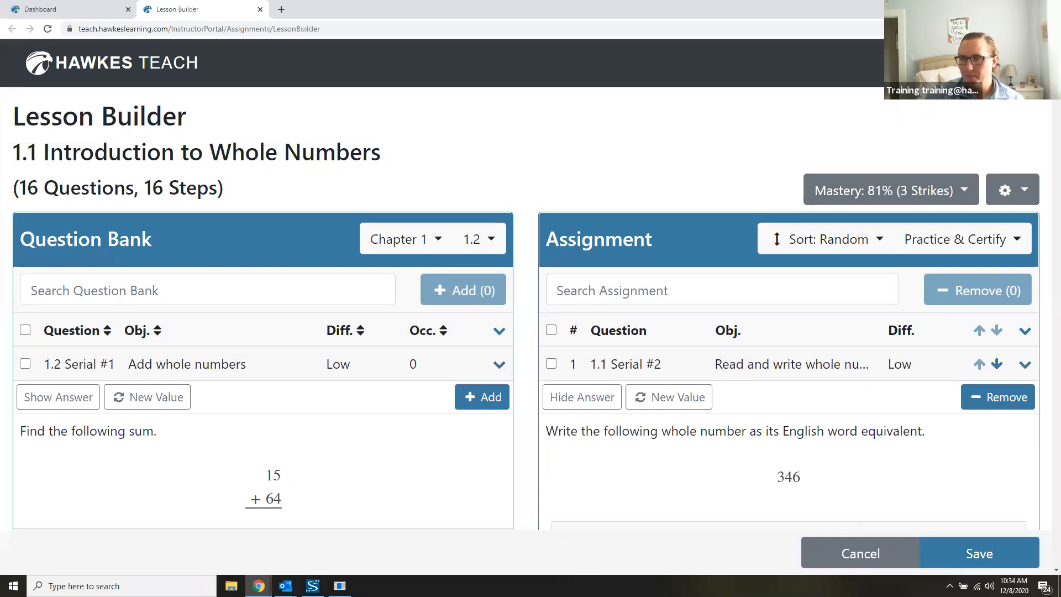
# Open the Learn content of lesson 1.1 and go to page 2, covering The Decimal System.
pyautogui.click(1014, 199)
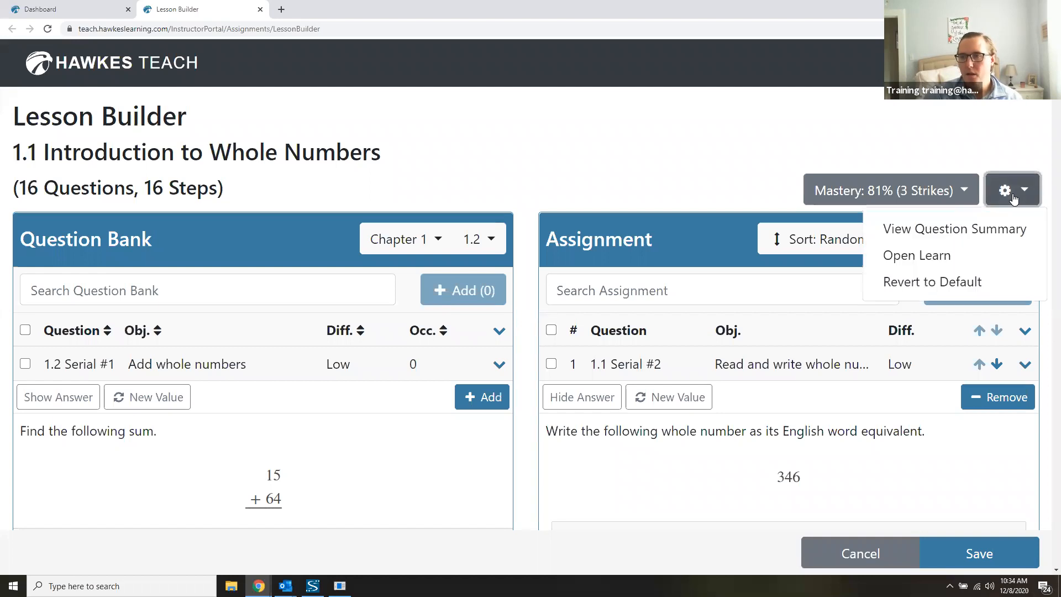
pyautogui.click(974, 265)
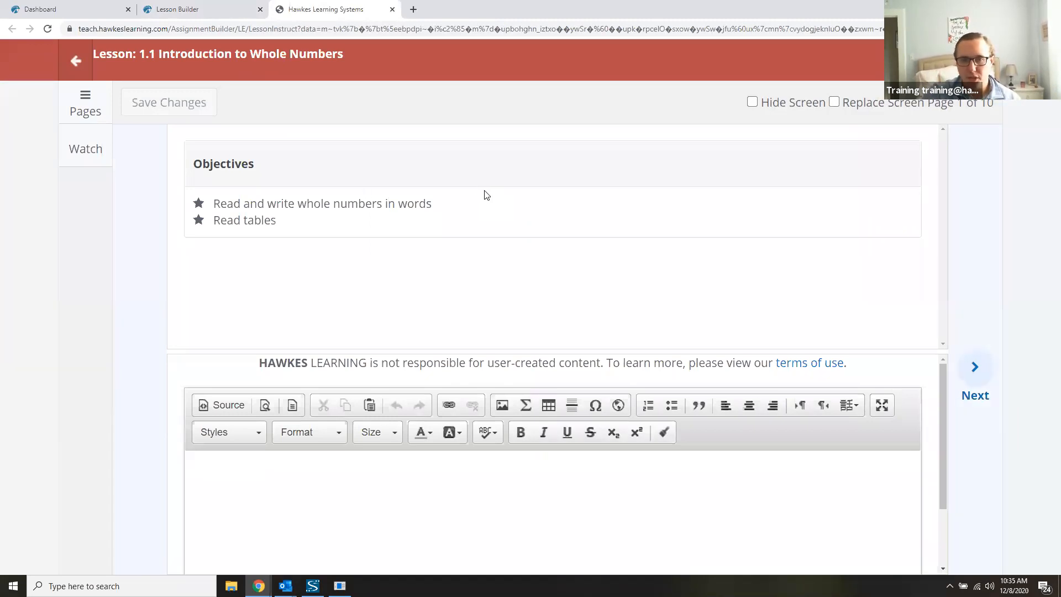
pyautogui.click(977, 365)
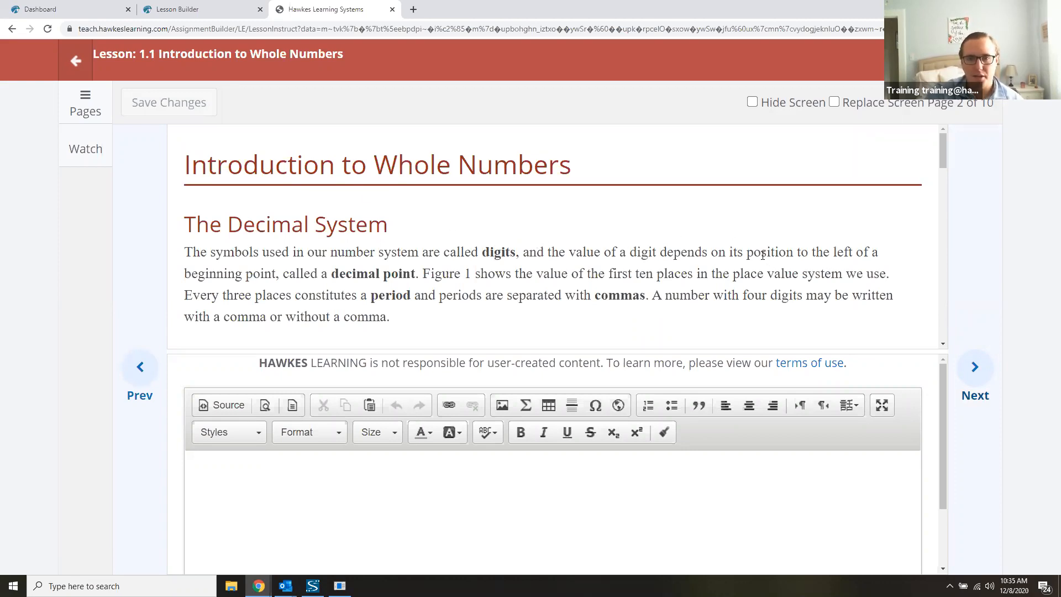
pyautogui.scroll(-6, 752, 246)
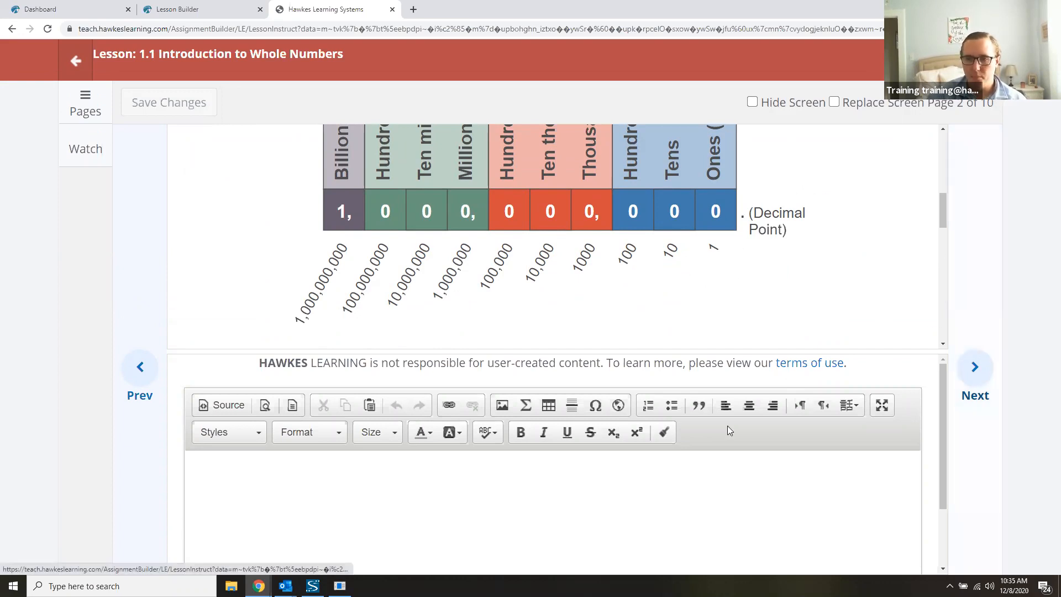
pyautogui.scroll(-1, 533, 513)
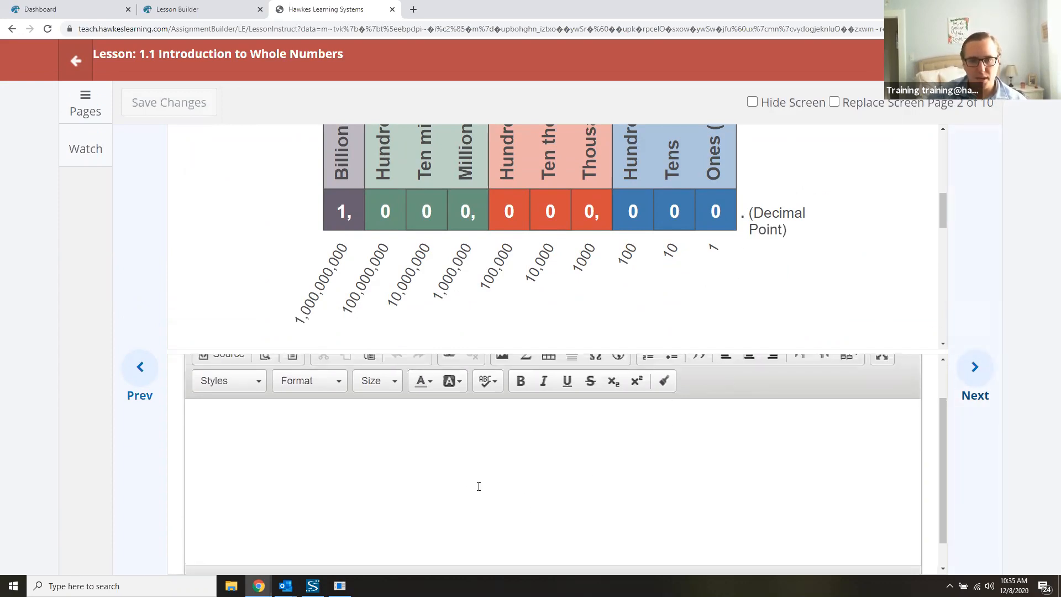
pyautogui.scroll(1, 533, 509)
# Add the instructor note "Pay attention to question 1" below page 2 of the Learn content and save the changes.
pyautogui.click(536, 510)
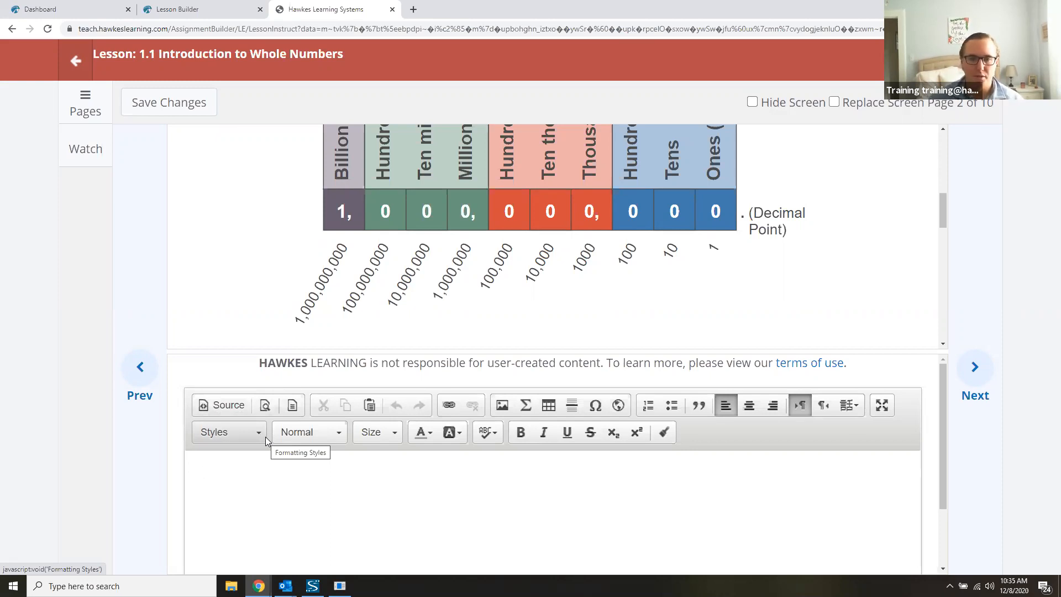
pyautogui.scroll(1, 848, 287)
pyautogui.click(632, 516)
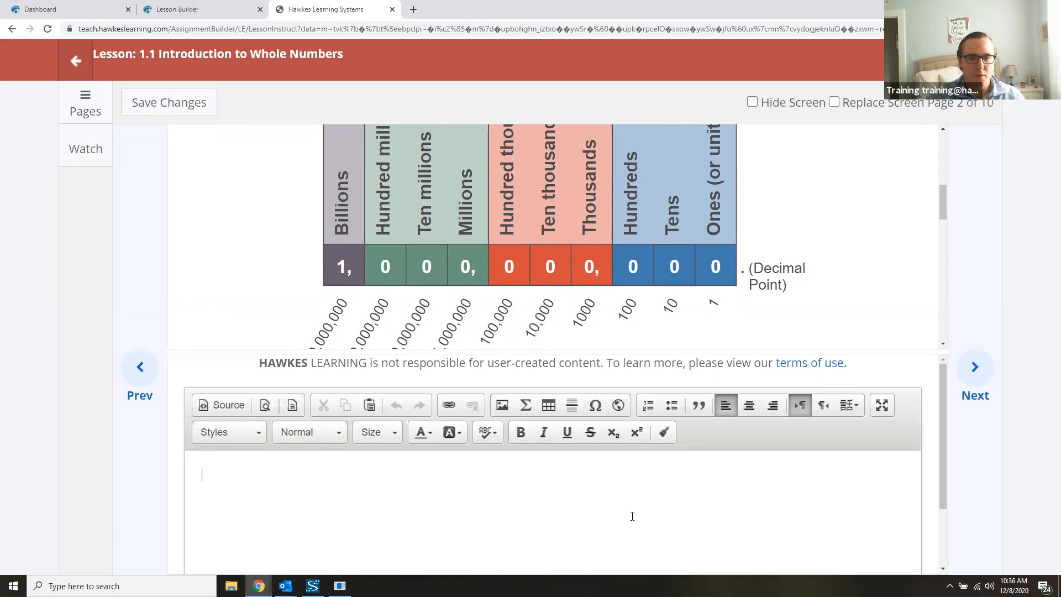
pyautogui.write('Pay at')
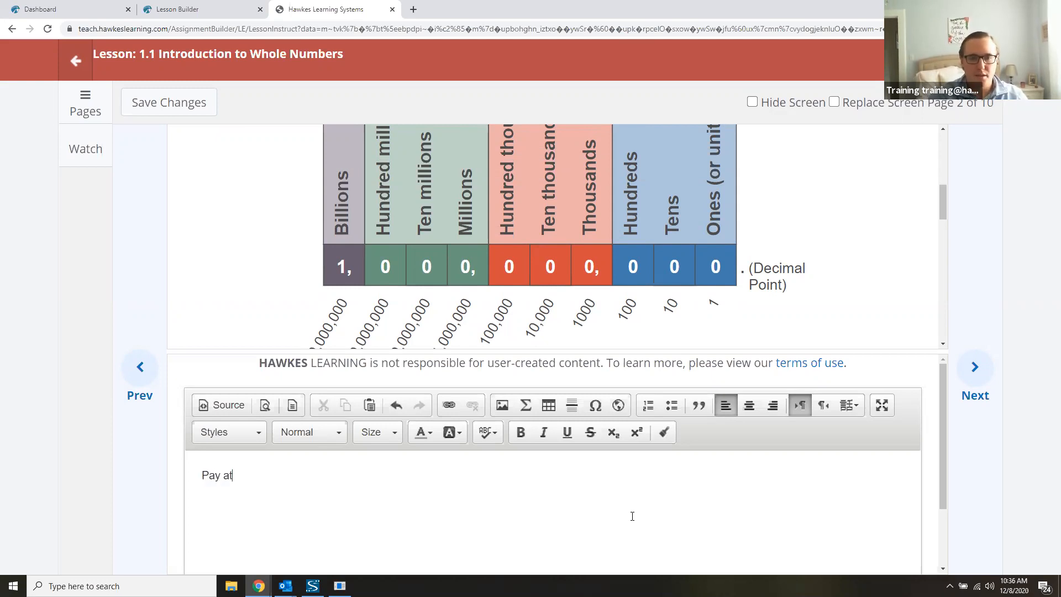
pyautogui.write('tention to')
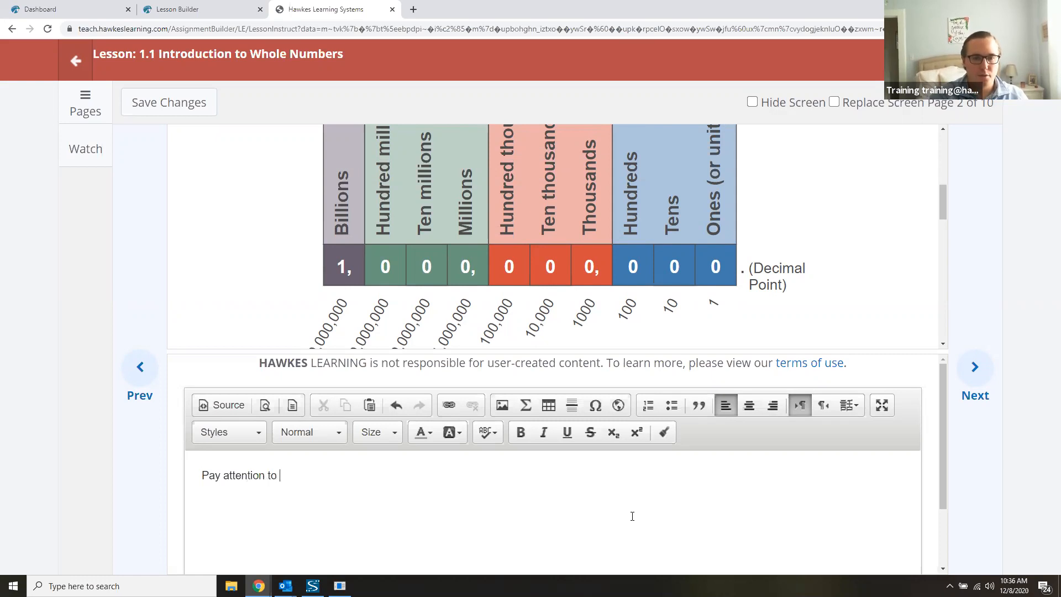
pyautogui.write(' question 1')
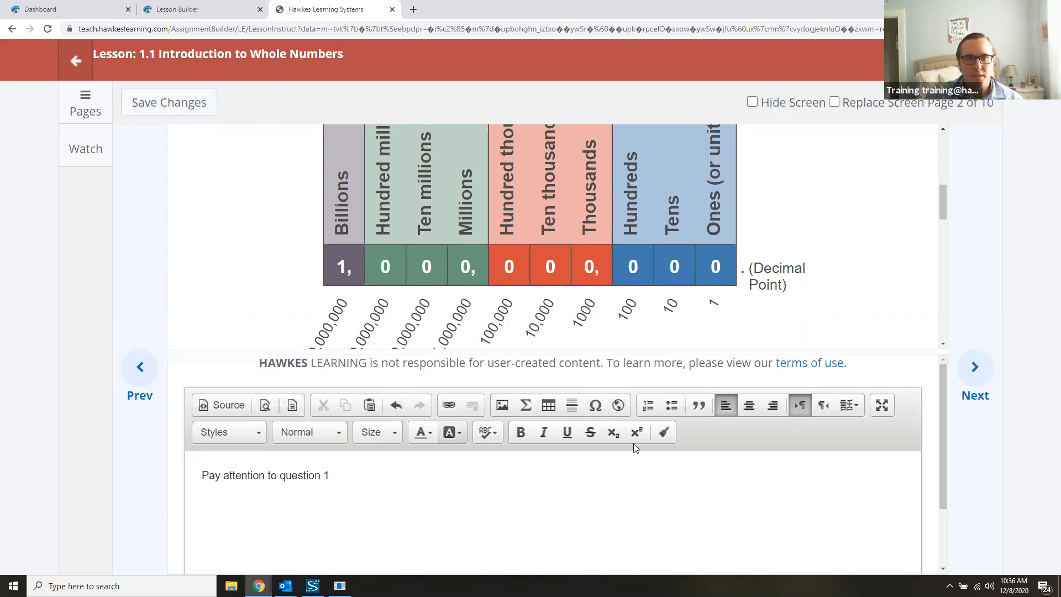
pyautogui.click(749, 159)
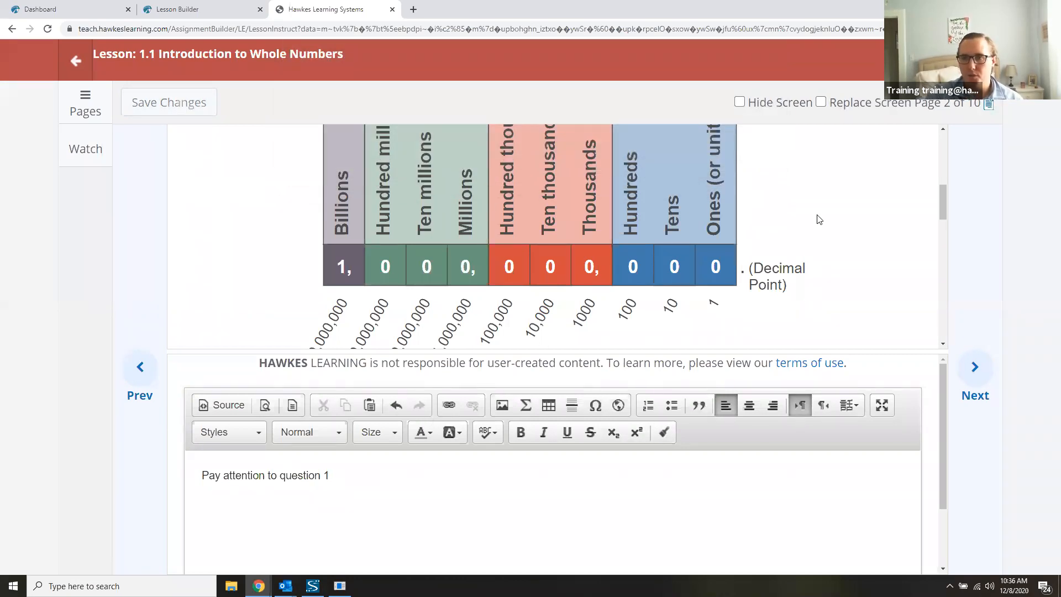
# Hide page 3, Example 1: Understanding Place Value, in the Learn content and save the change for all instructors using the curriculum.
pyautogui.click(973, 366)
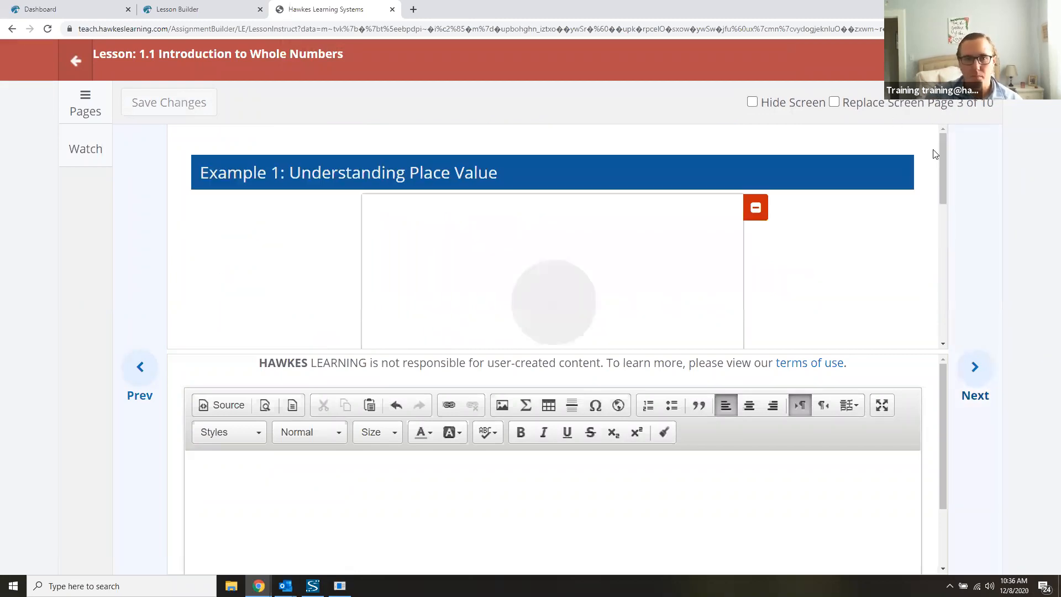
pyautogui.scroll(-1, 864, 265)
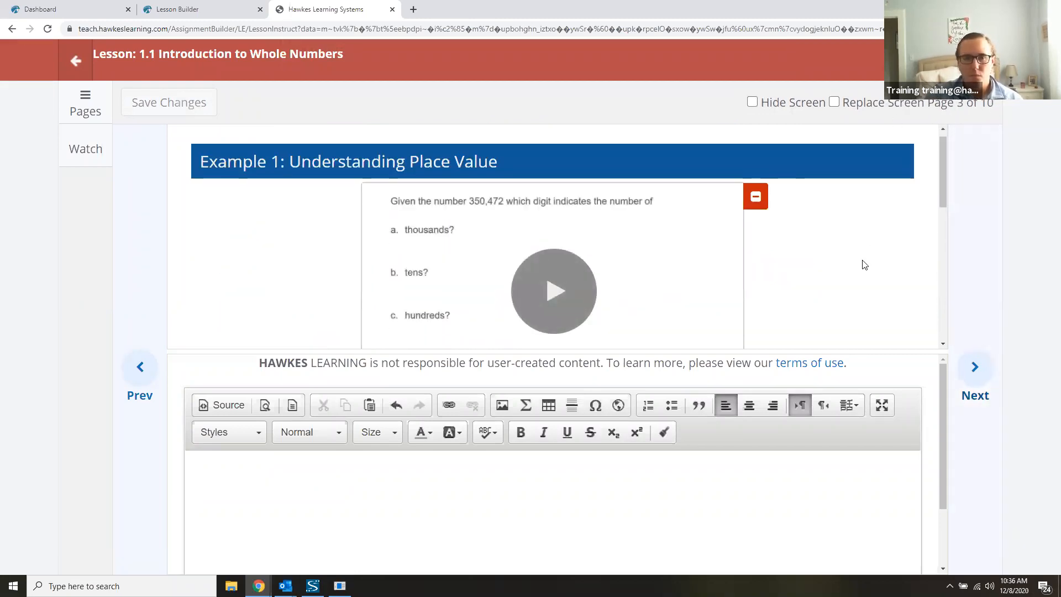
pyautogui.scroll(-1, 866, 265)
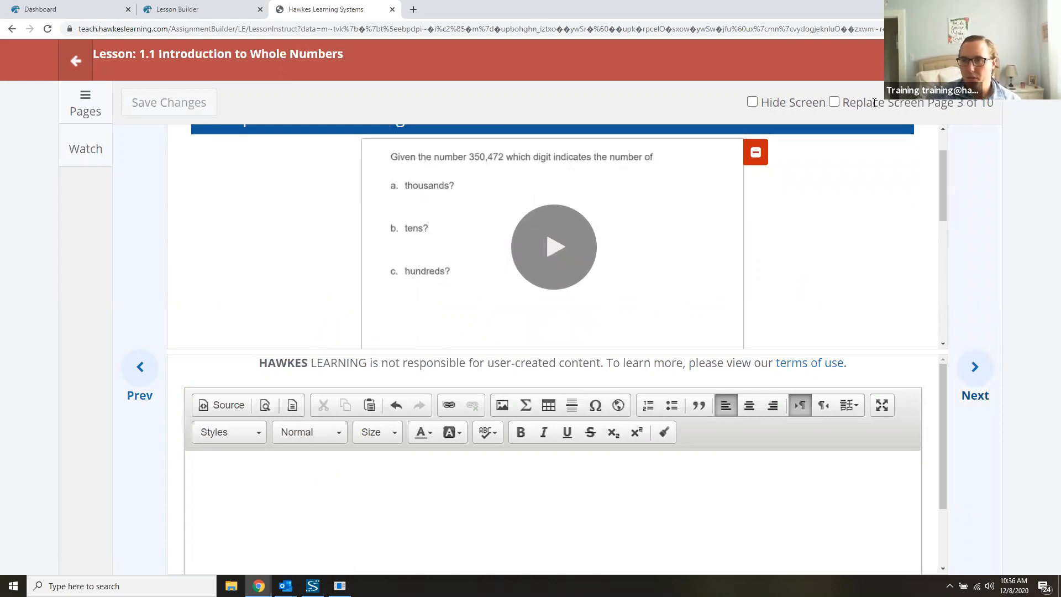
pyautogui.scroll(-5, 800, 226)
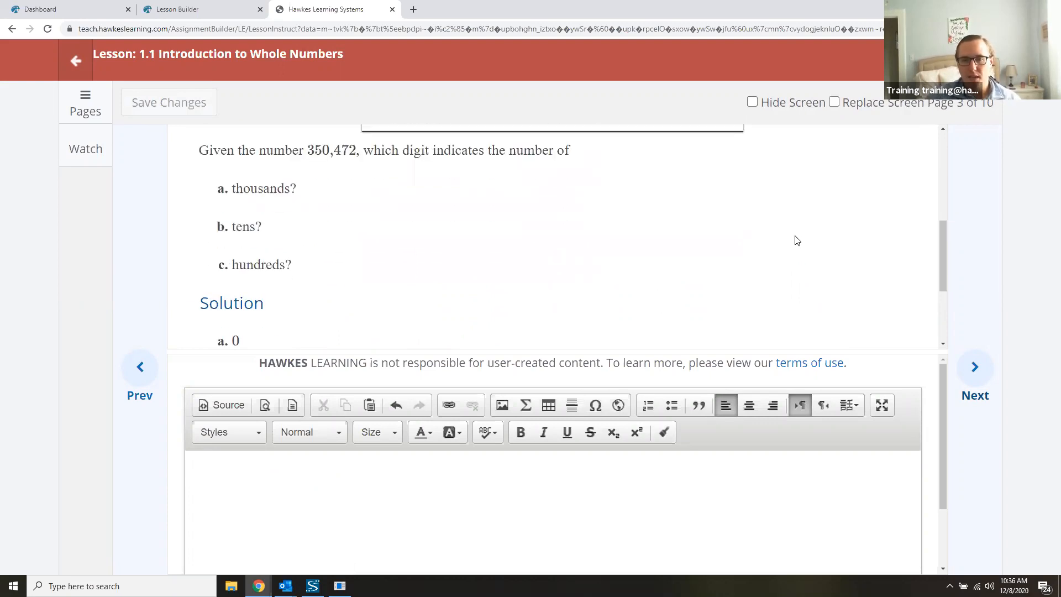
pyautogui.scroll(-3, 794, 237)
pyautogui.scroll(8, 777, 241)
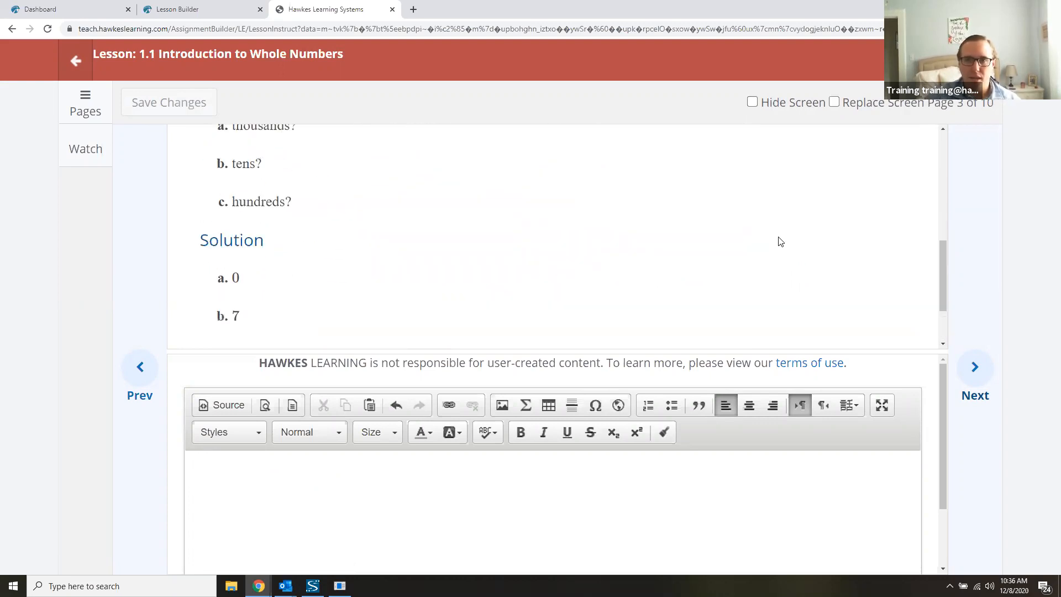
pyautogui.click(754, 105)
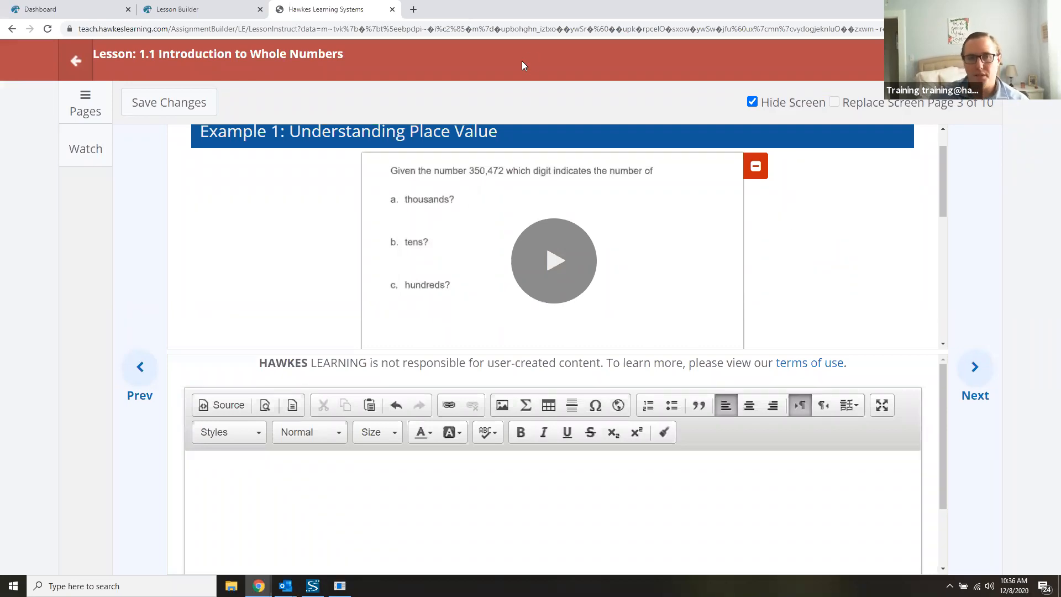
pyautogui.click(210, 115)
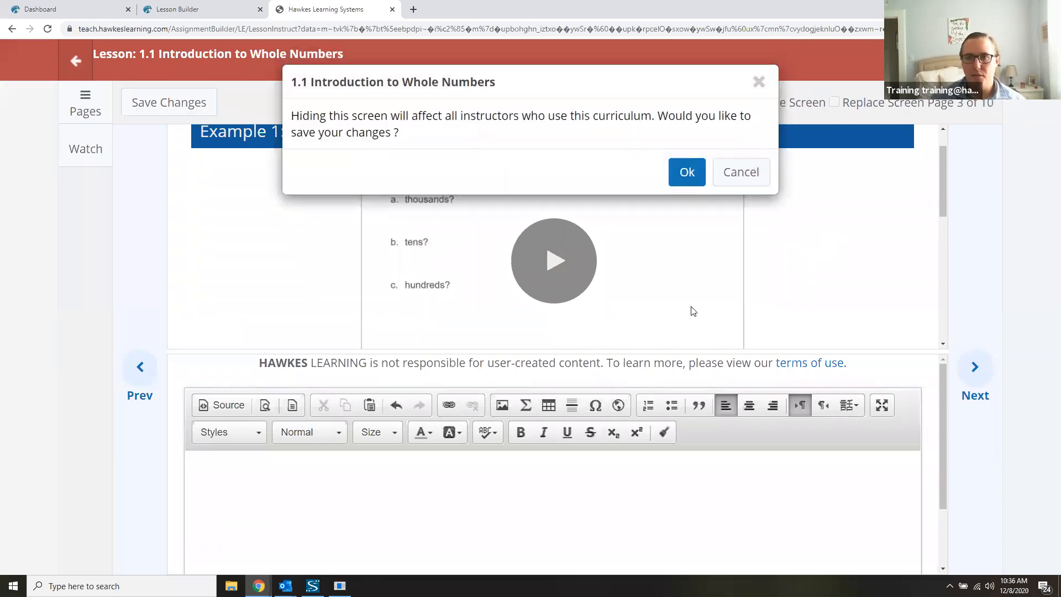
pyautogui.click(687, 178)
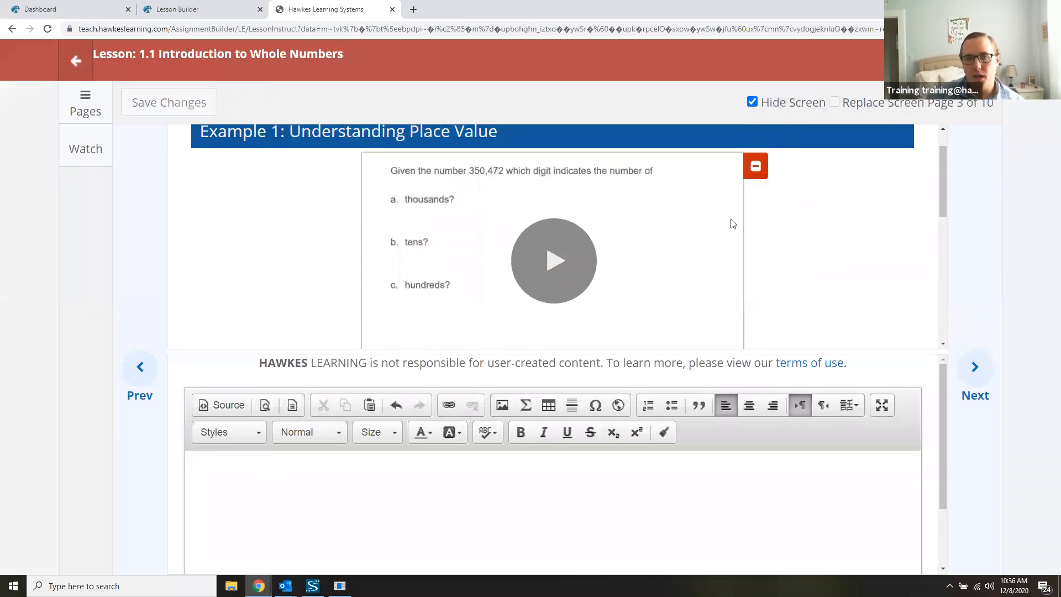
pyautogui.click(749, 168)
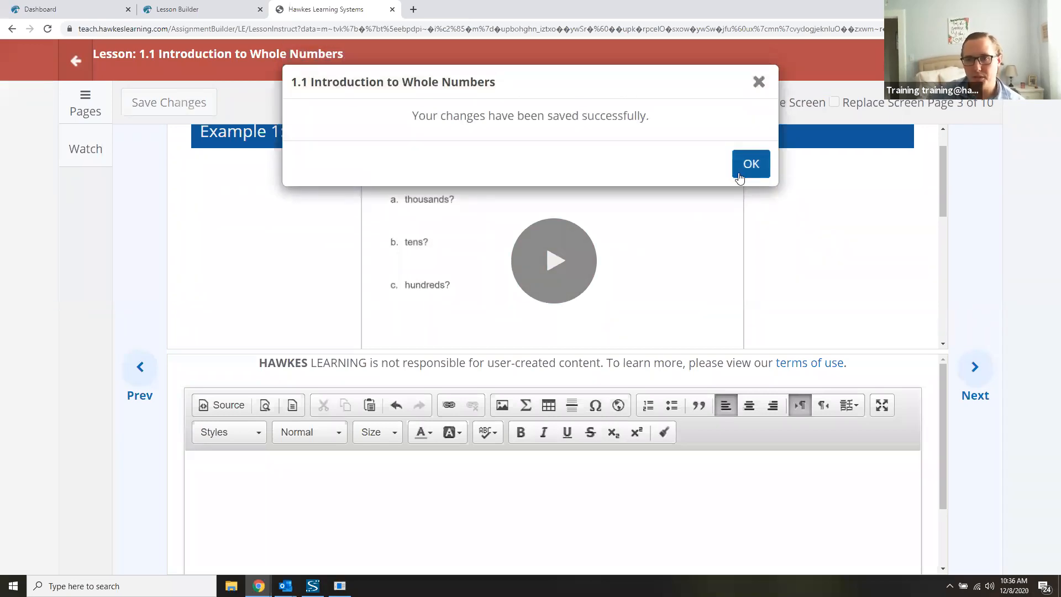
# Enable Replace Screen for page 4, Example 2: Understanding Place Value, and look over its existing content and the empty editor.
pyautogui.click(975, 358)
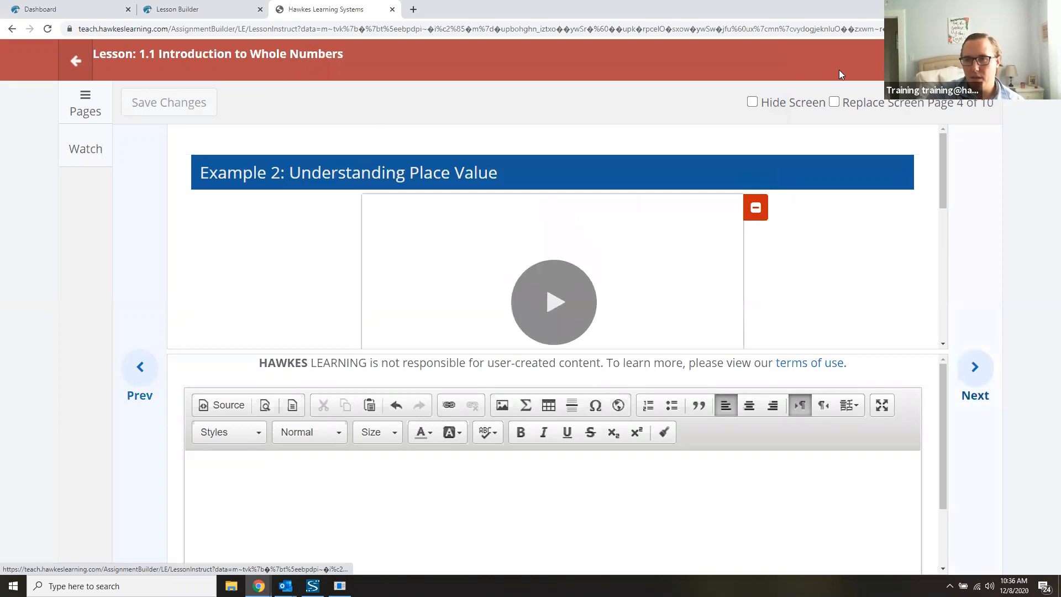
pyautogui.click(834, 103)
pyautogui.scroll(-4, 581, 255)
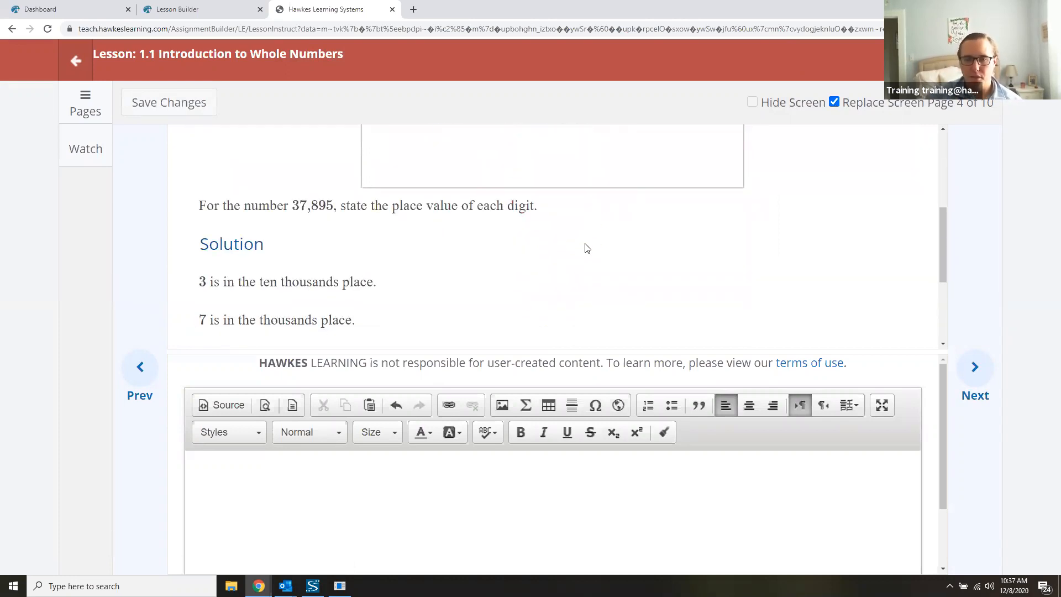
pyautogui.scroll(-1, 585, 276)
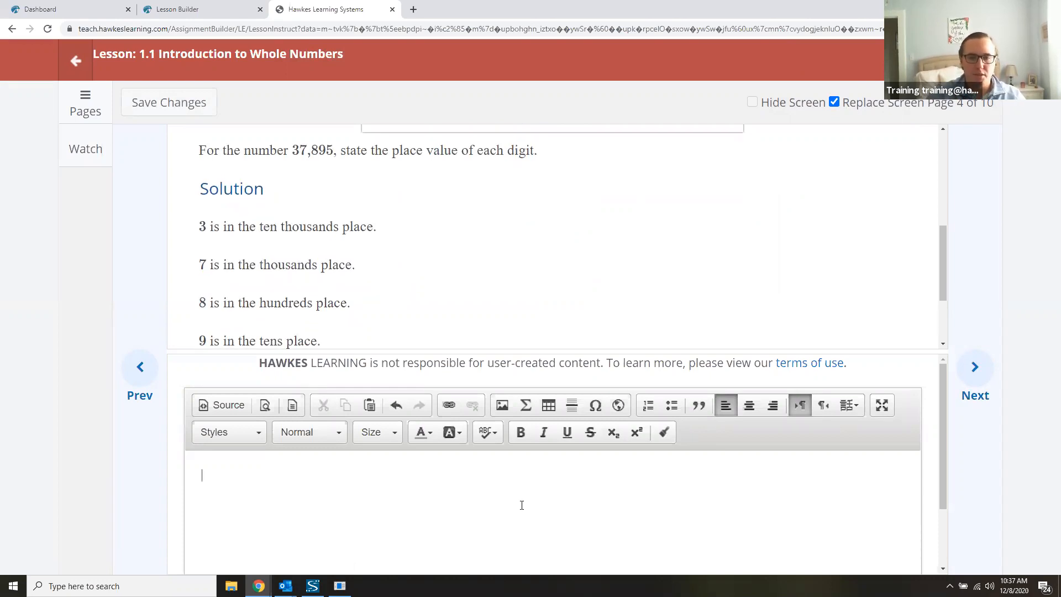
pyautogui.scroll(-2, 522, 505)
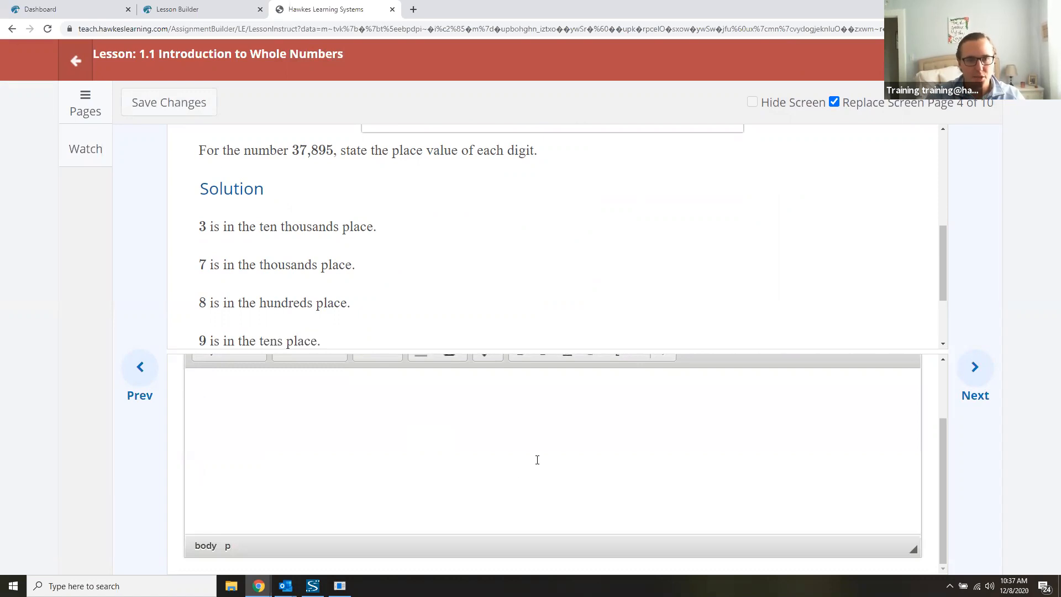
pyautogui.scroll(3, 536, 450)
pyautogui.scroll(-2, 646, 531)
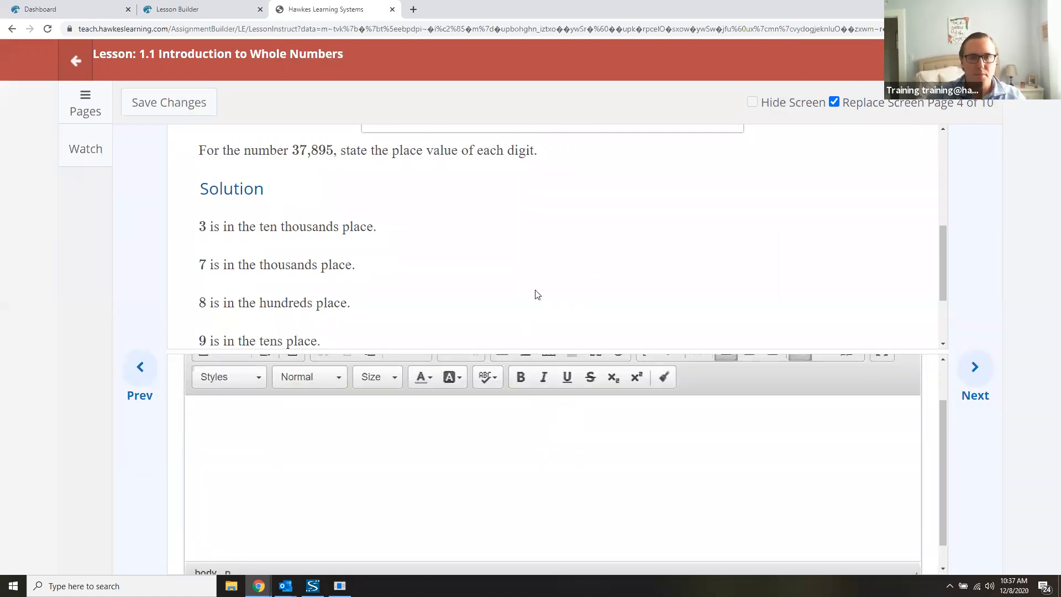
pyautogui.scroll(-2, 535, 294)
pyautogui.scroll(5, 606, 274)
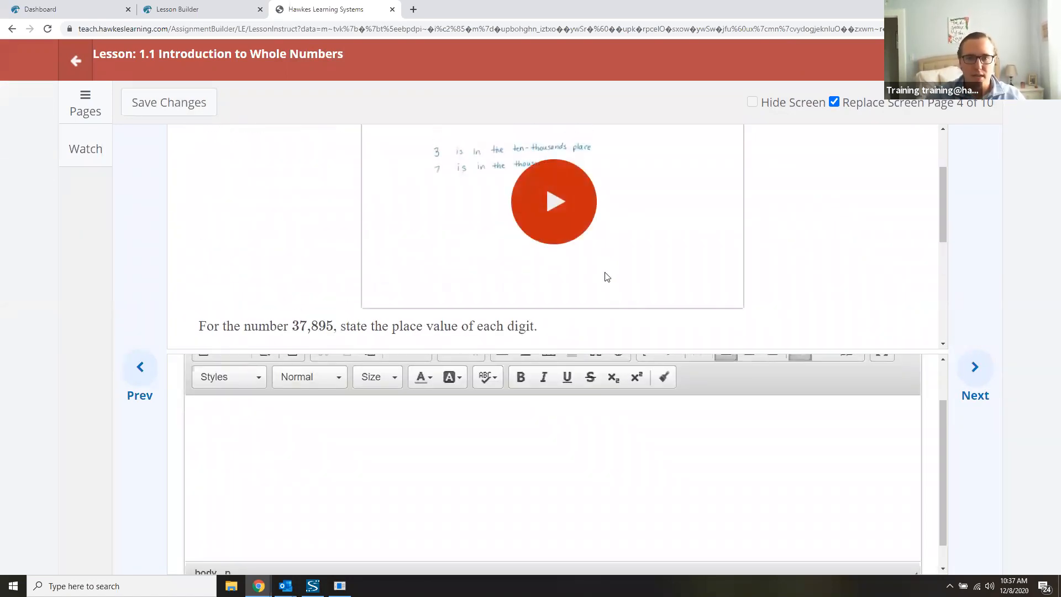
# Turn off Replace Screen for page 4, Example 2: Understanding Place Value, hide the page instead, and save the change for all instructors.
pyautogui.scroll(2, 606, 277)
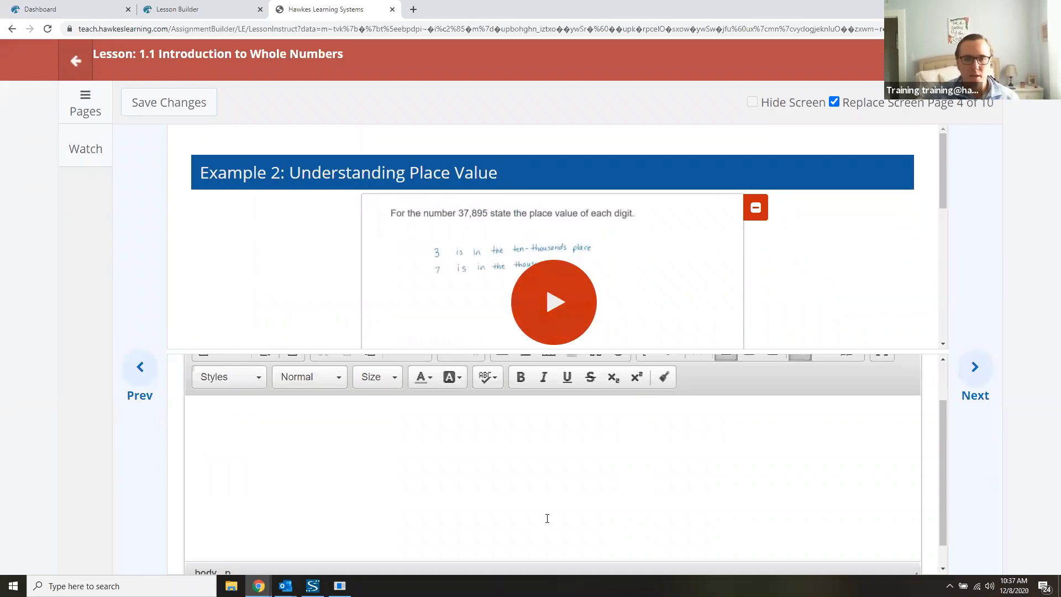
pyautogui.scroll(-1, 425, 462)
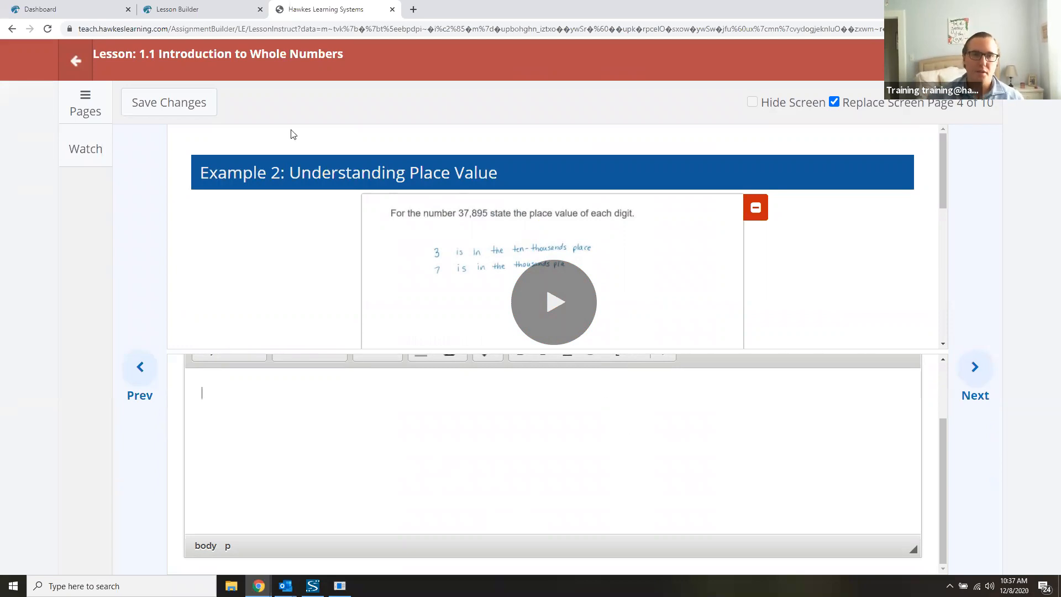
pyautogui.click(835, 103)
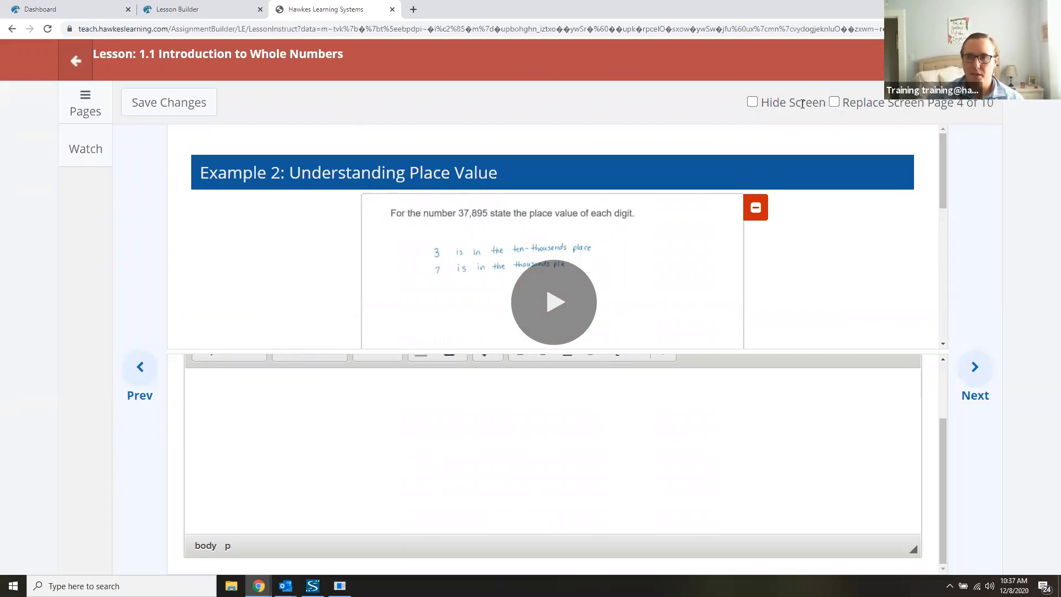
pyautogui.click(760, 104)
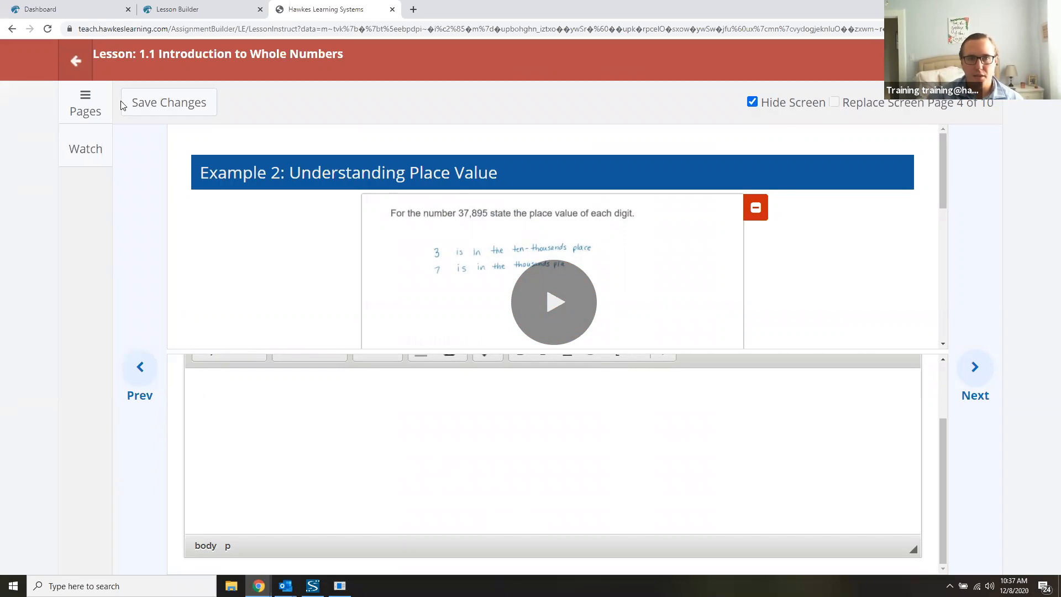
pyautogui.click(167, 104)
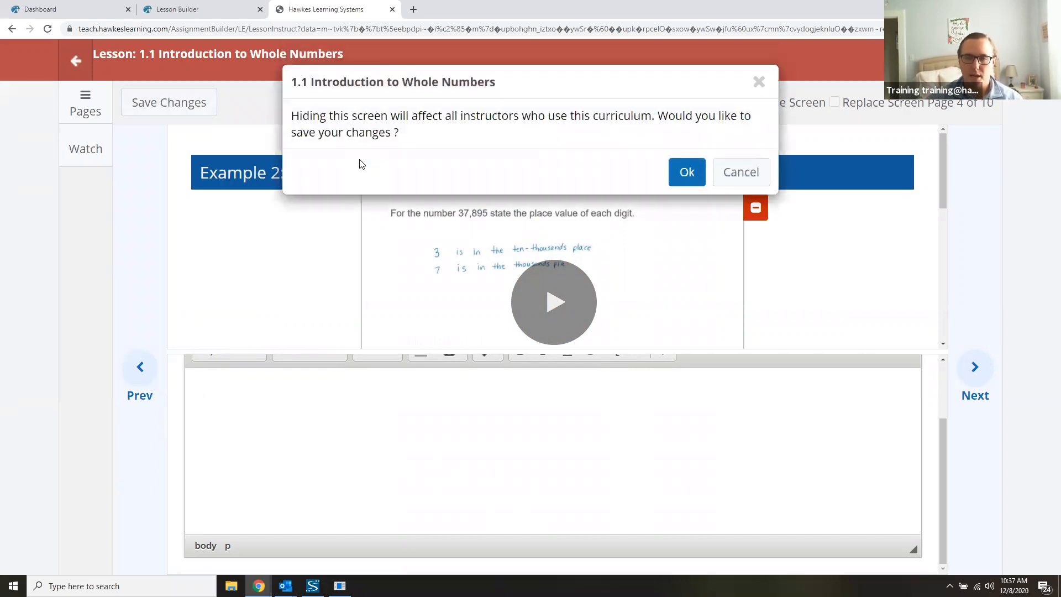
pyautogui.click(684, 172)
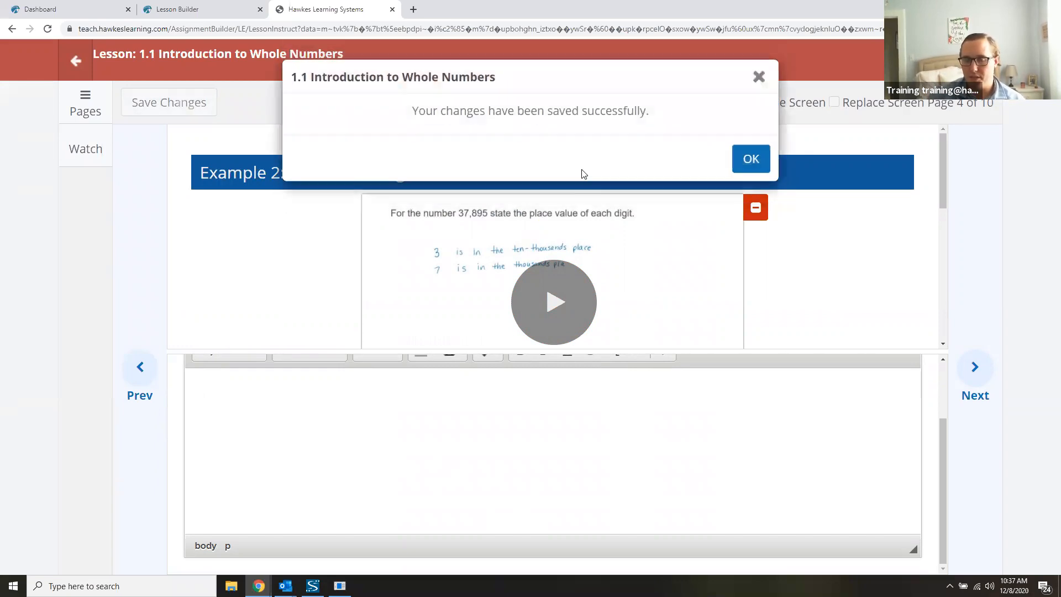
pyautogui.click(738, 162)
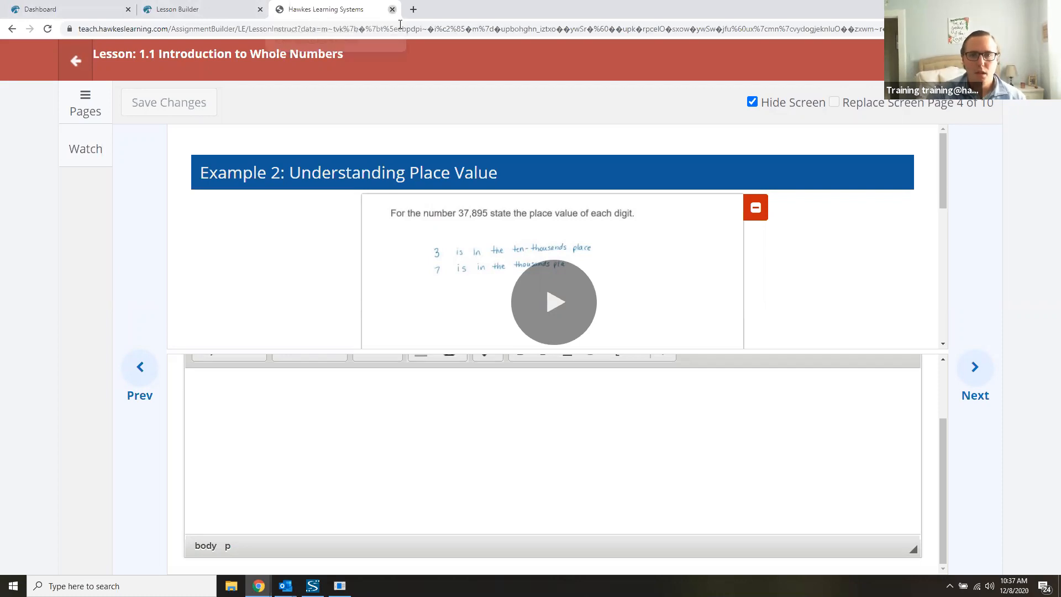
# Close the Learn content and view the mastery levels available for lesson 1.1 in the Lesson Builder.
pyautogui.click(392, 10)
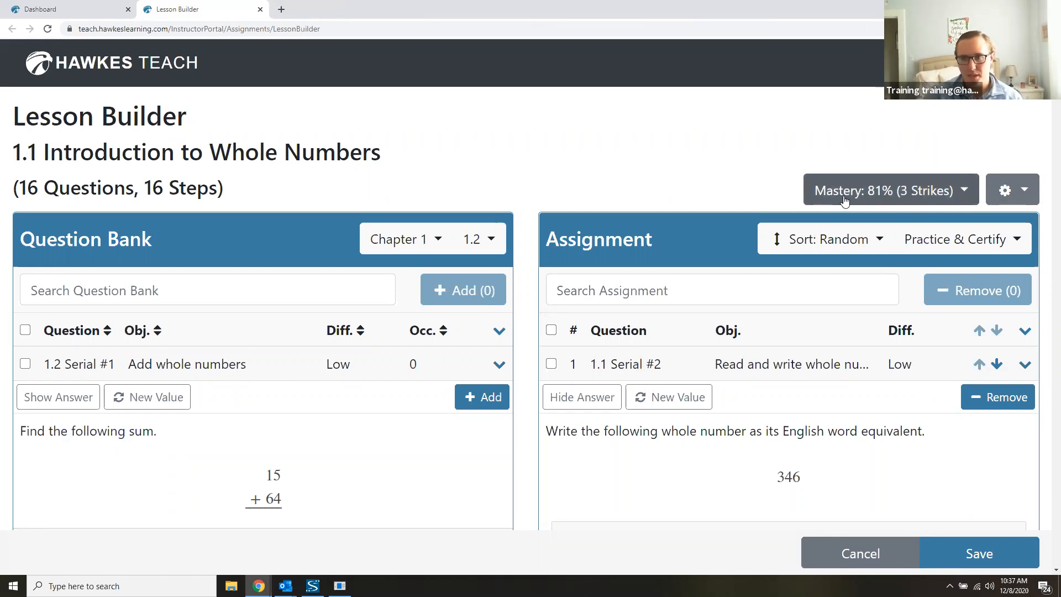
pyautogui.click(883, 202)
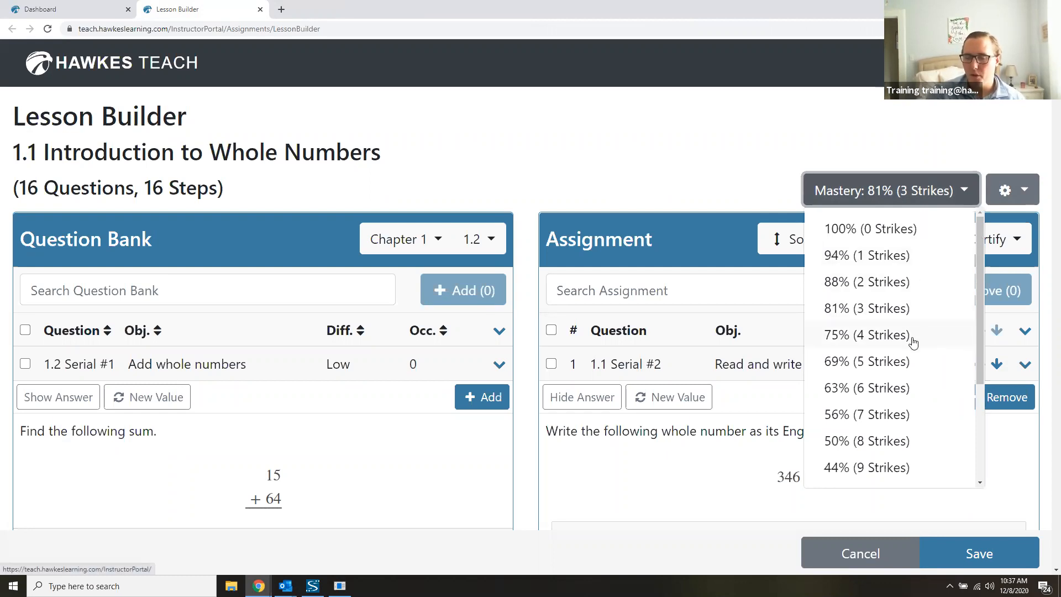
pyautogui.click(698, 122)
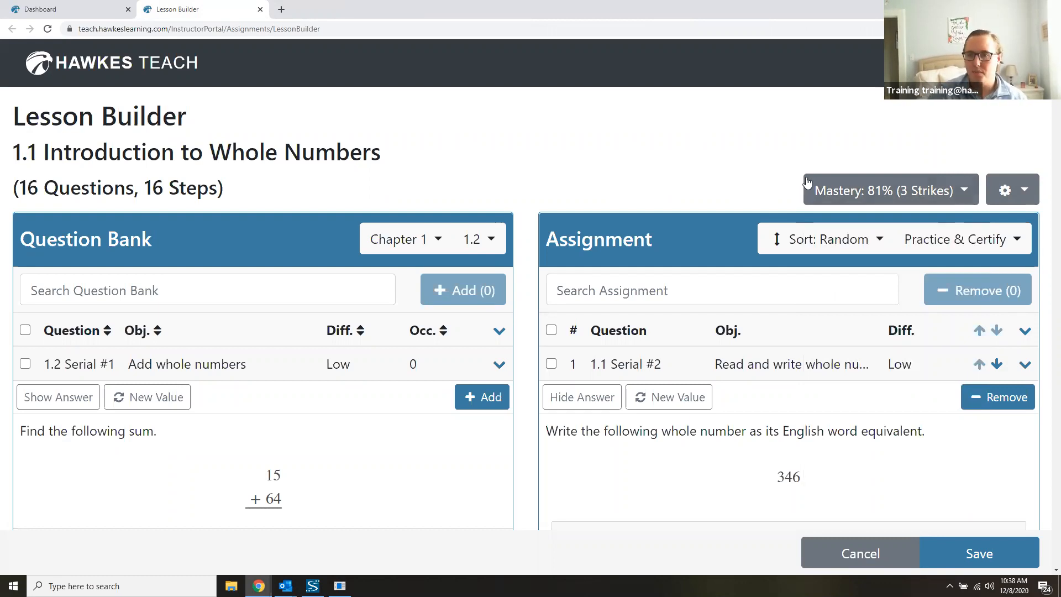
# Leave the Lesson Builder without saving and open the course's WebTests list to look over the existing tests.
pyautogui.click(259, 10)
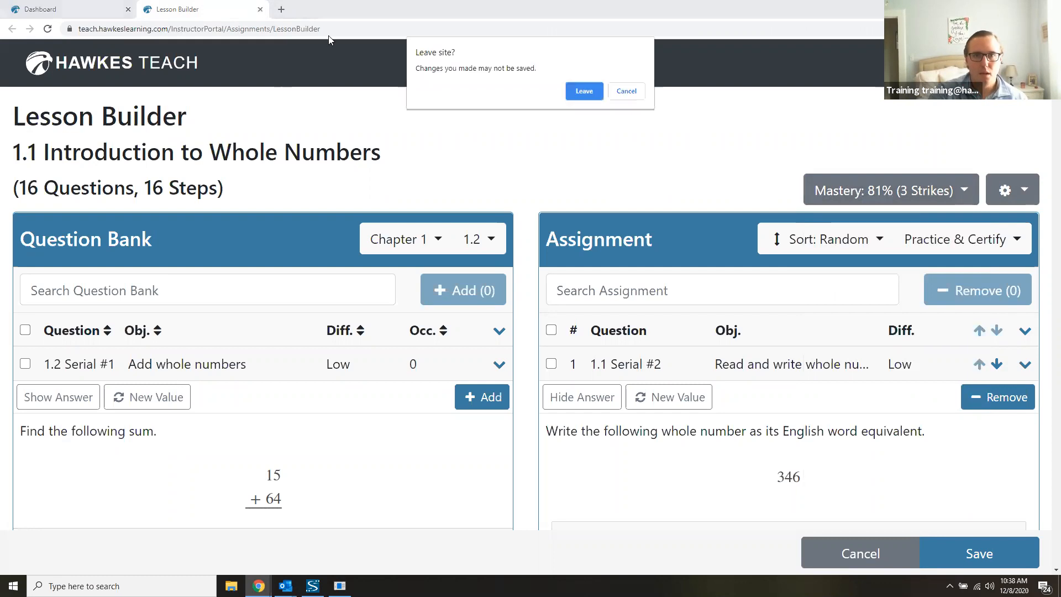
pyautogui.click(584, 91)
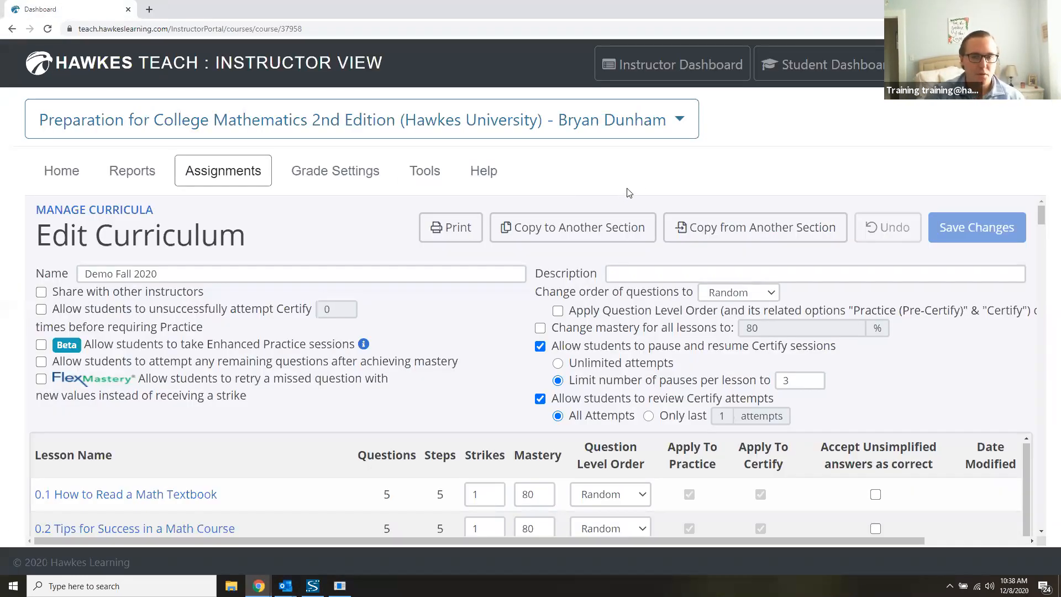
pyautogui.click(225, 173)
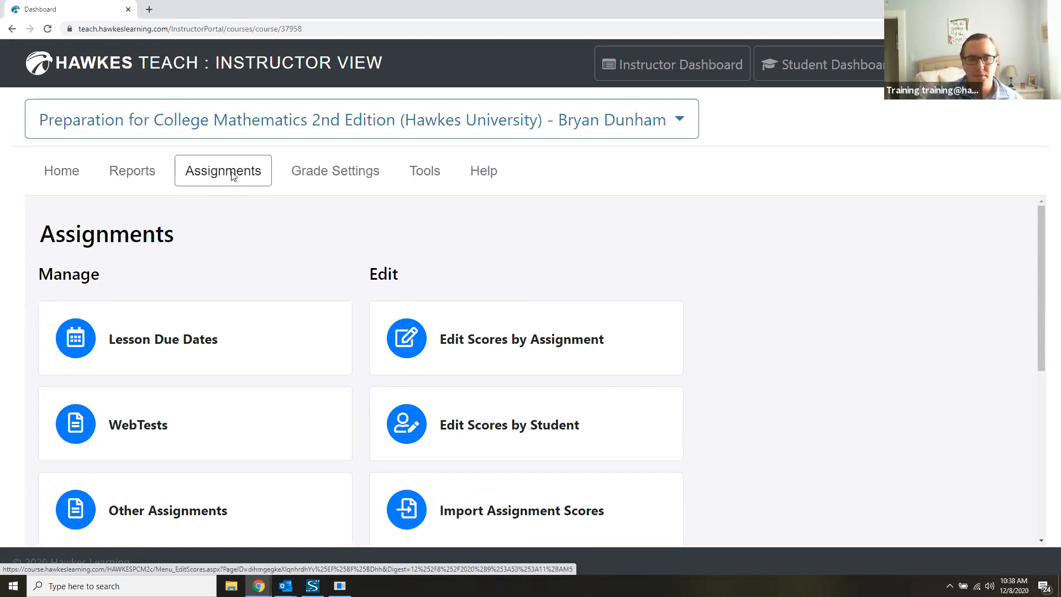
pyautogui.click(154, 432)
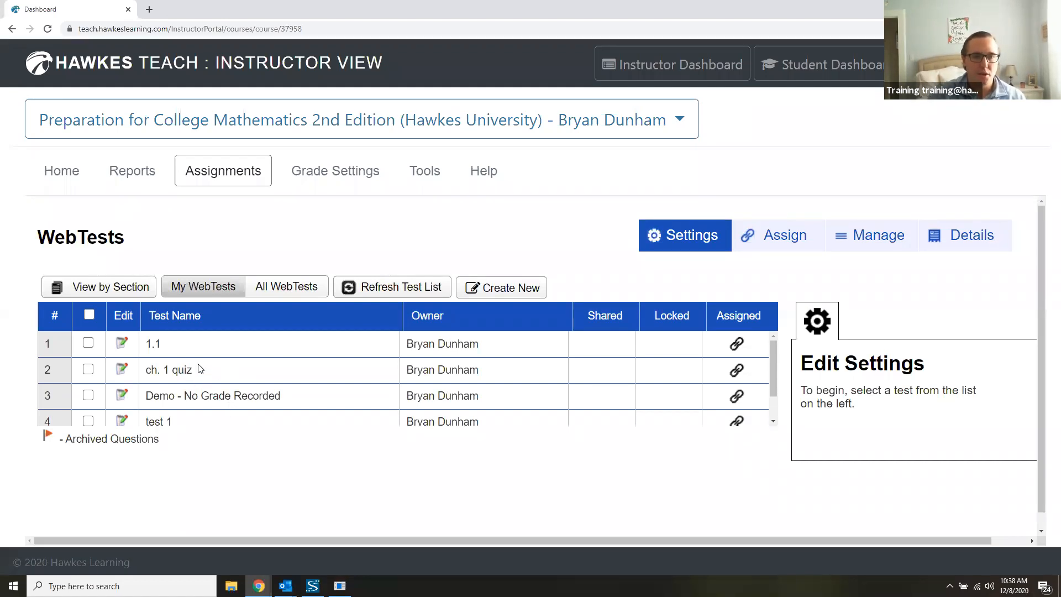
pyautogui.scroll(-2, 205, 376)
pyautogui.scroll(-1, 226, 399)
pyautogui.scroll(1, 226, 399)
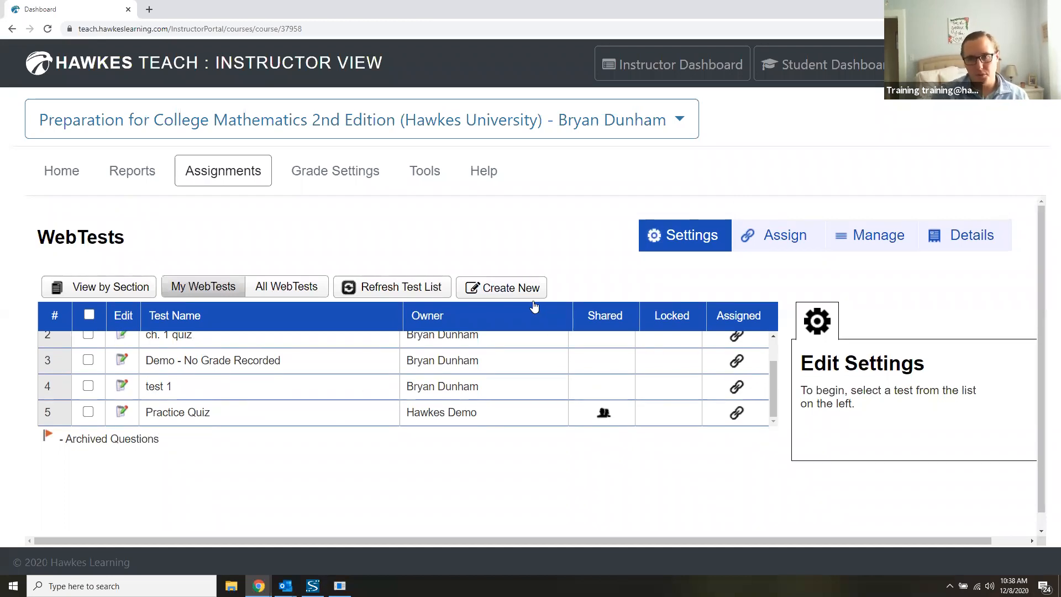
# Create a new WebTest and open the Demo Fall 2020 curriculum in its question bank.
pyautogui.click(509, 288)
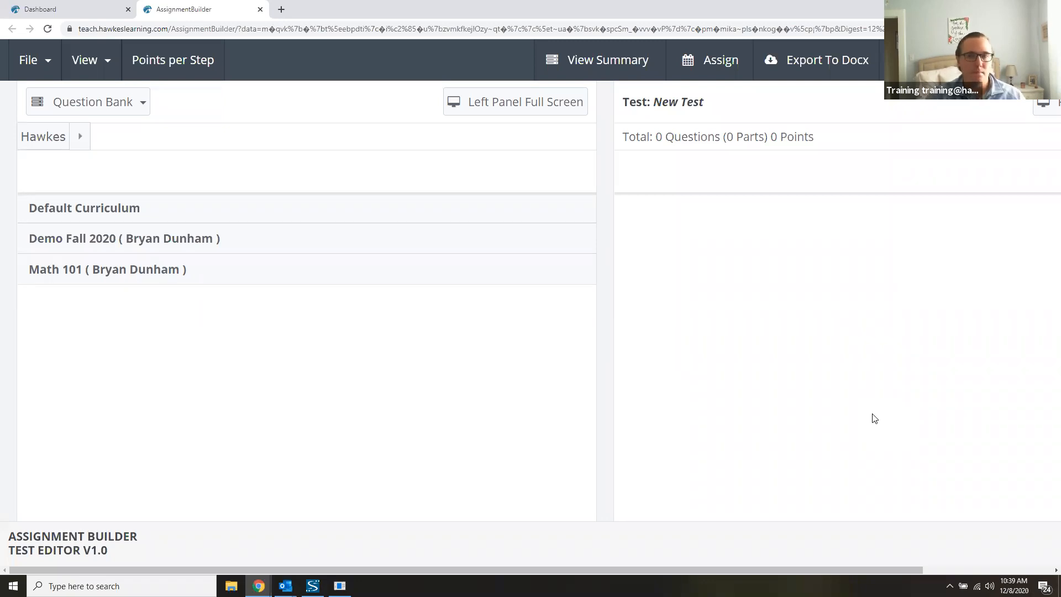
pyautogui.hotkey('ctrl', '-')
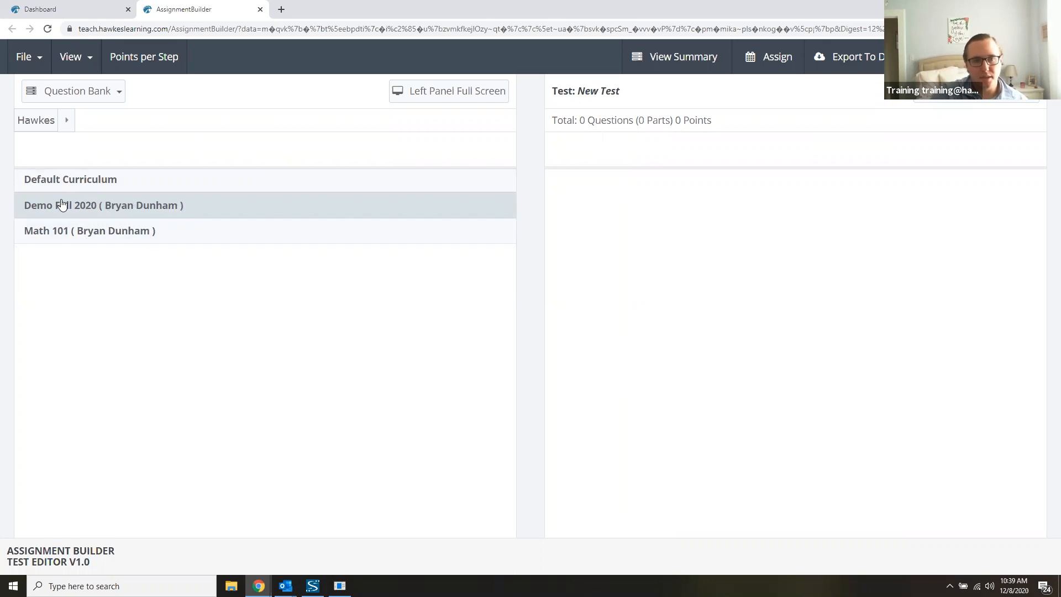
pyautogui.click(129, 208)
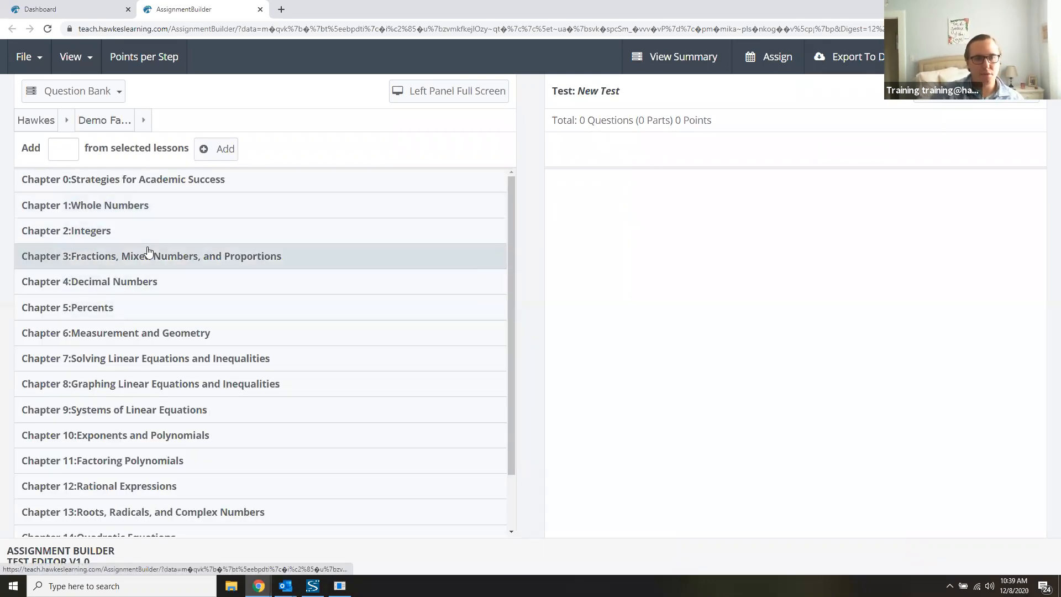
pyautogui.scroll(-1, 150, 252)
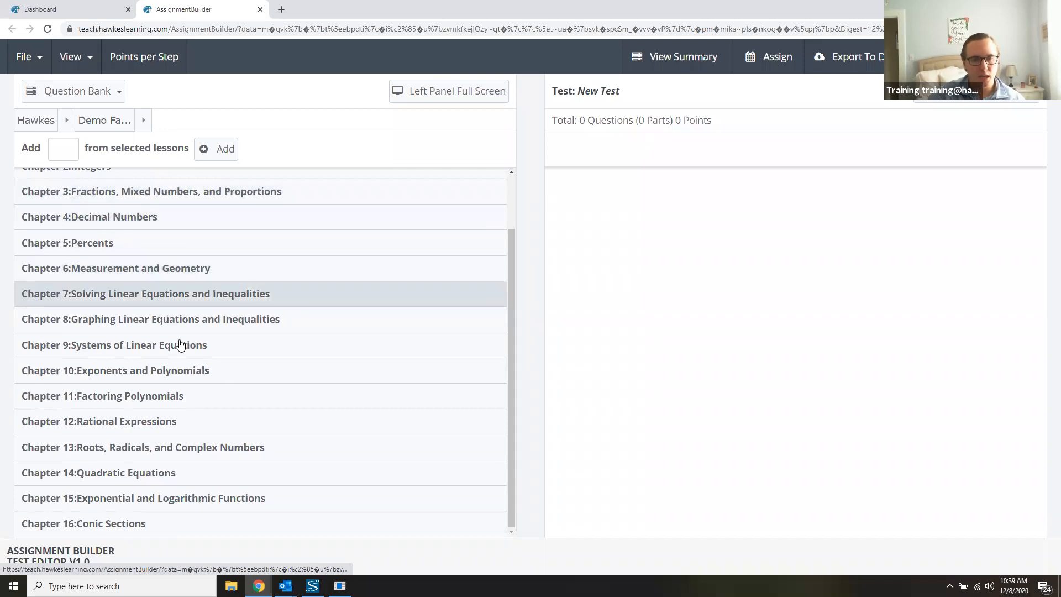
pyautogui.scroll(1, 192, 390)
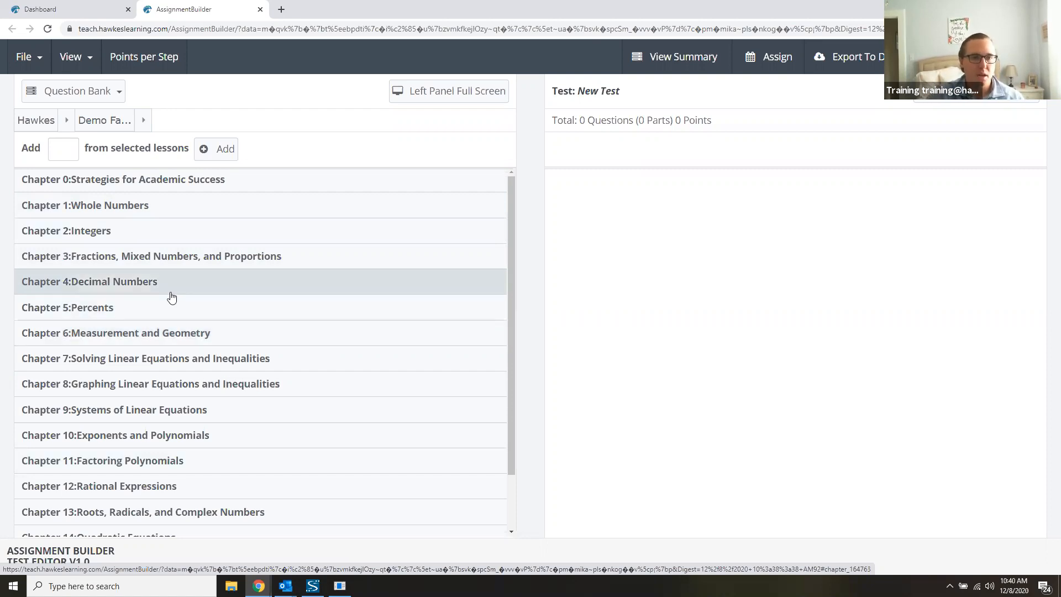
# Add 10 questions to the test from lessons 2.1, 2.2, 2.3 and 2.4 of Chapter 2: Integers.
pyautogui.click(88, 232)
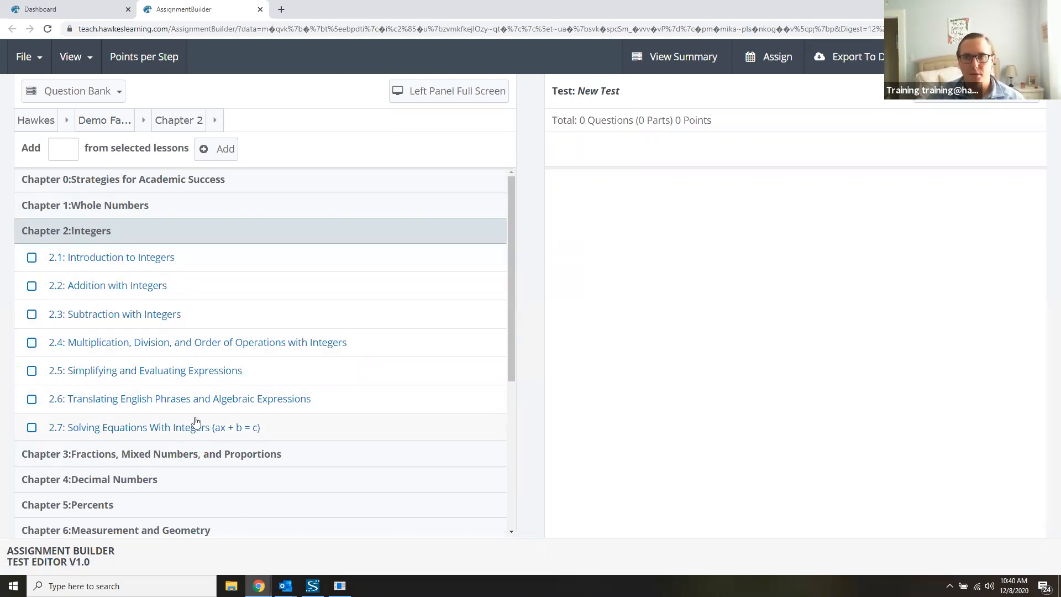
pyautogui.click(32, 263)
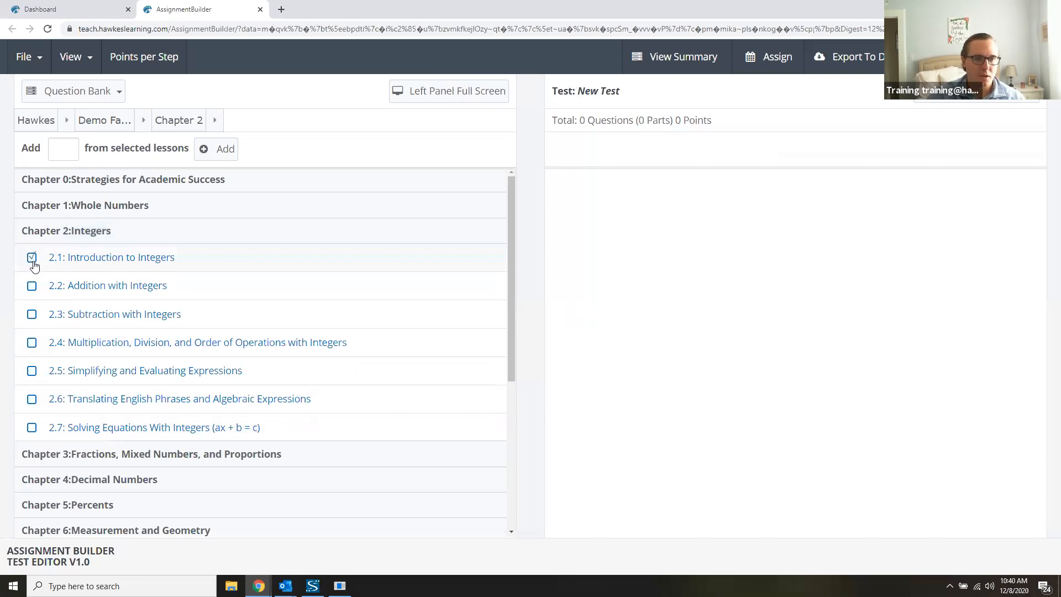
pyautogui.click(32, 289)
pyautogui.click(32, 316)
pyautogui.click(33, 344)
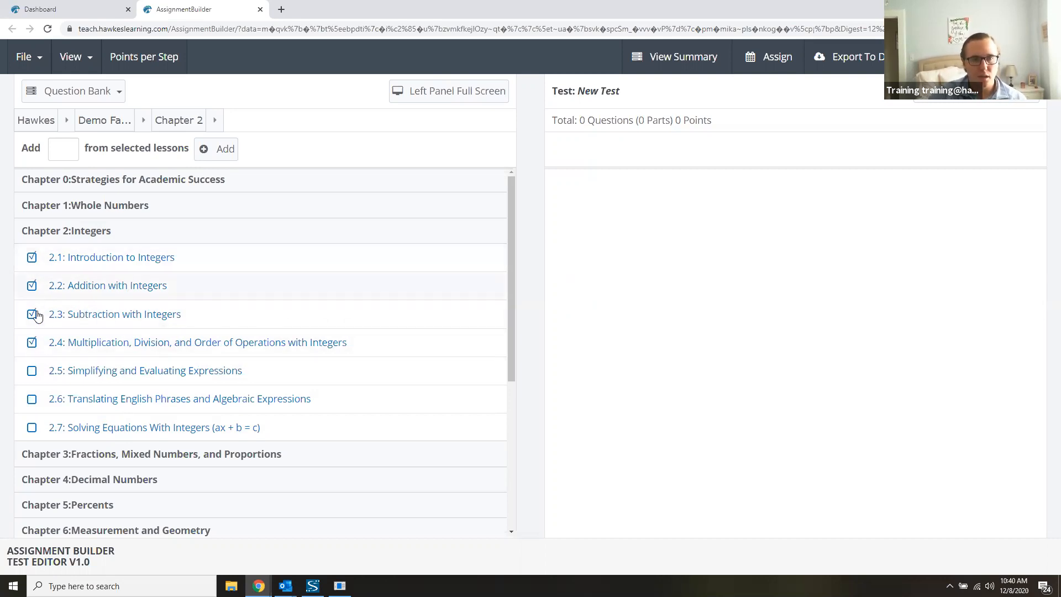
pyautogui.click(69, 142)
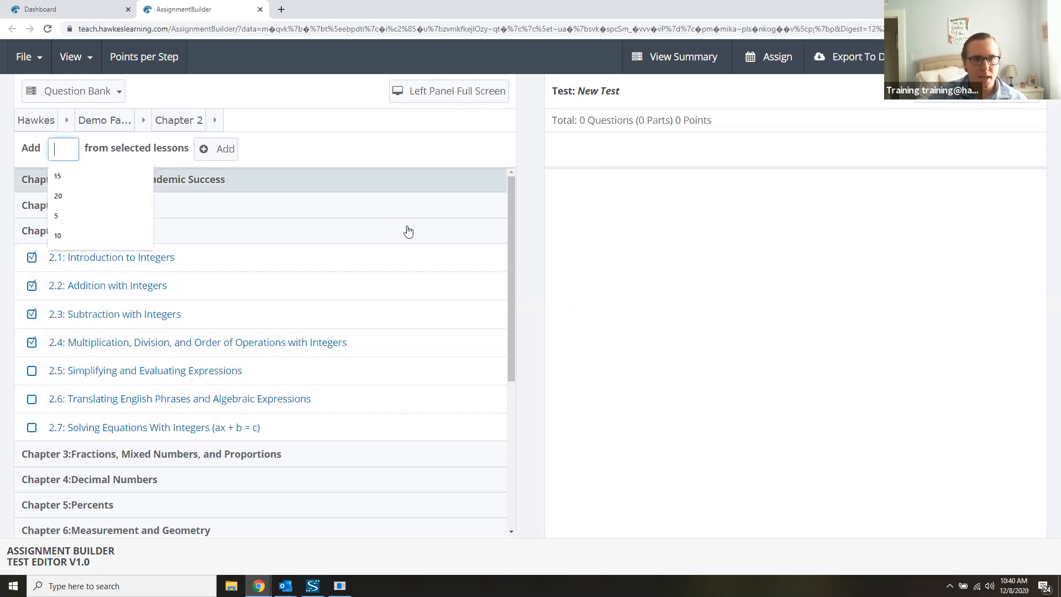
pyautogui.write('10')
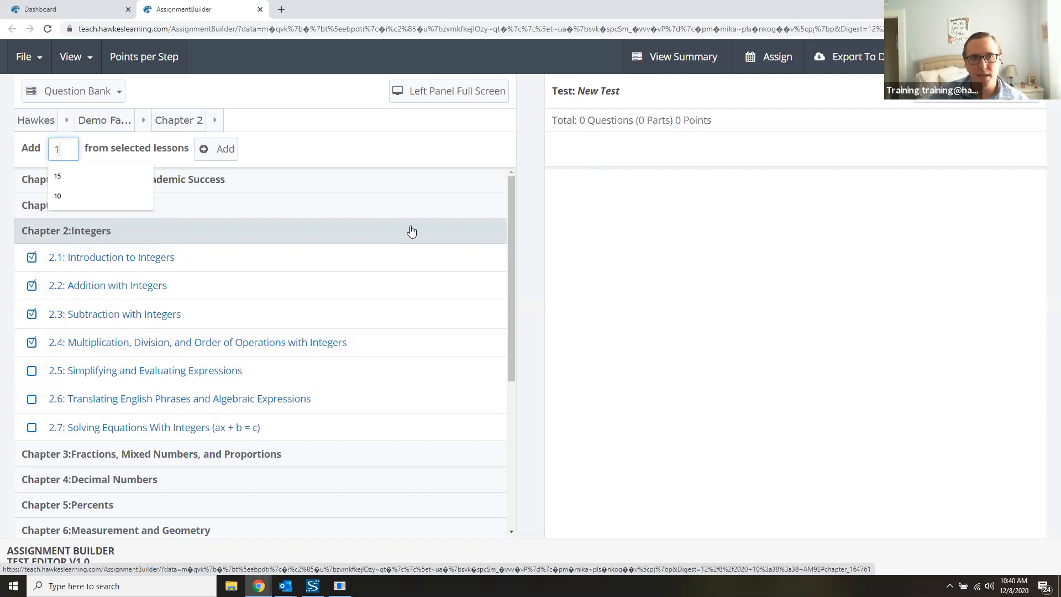
pyautogui.click(226, 149)
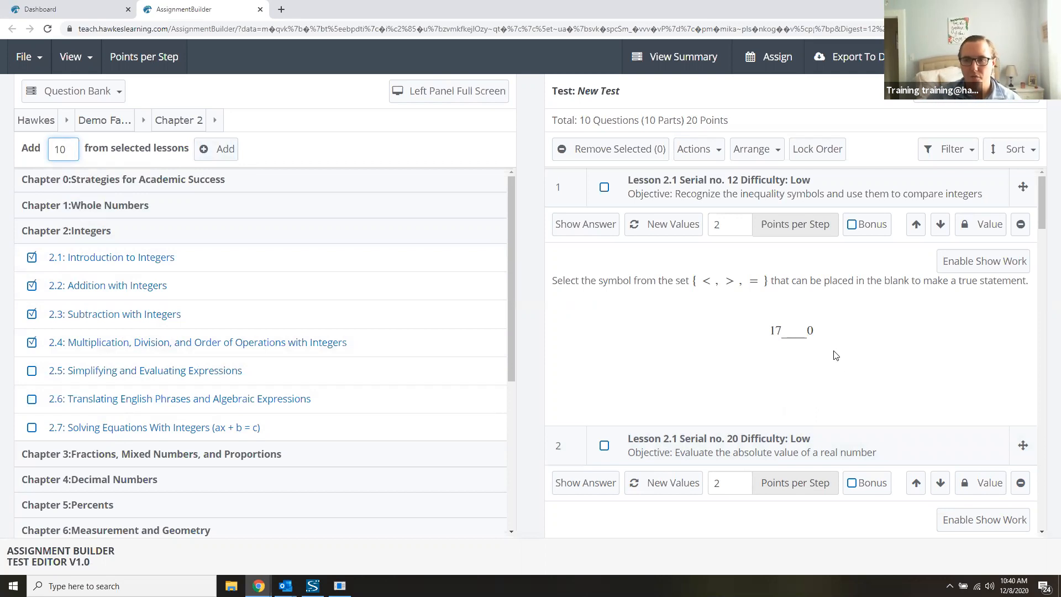
# Look through the first questions added to the new test and expand the test view to full screen.
pyautogui.scroll(-1, 837, 356)
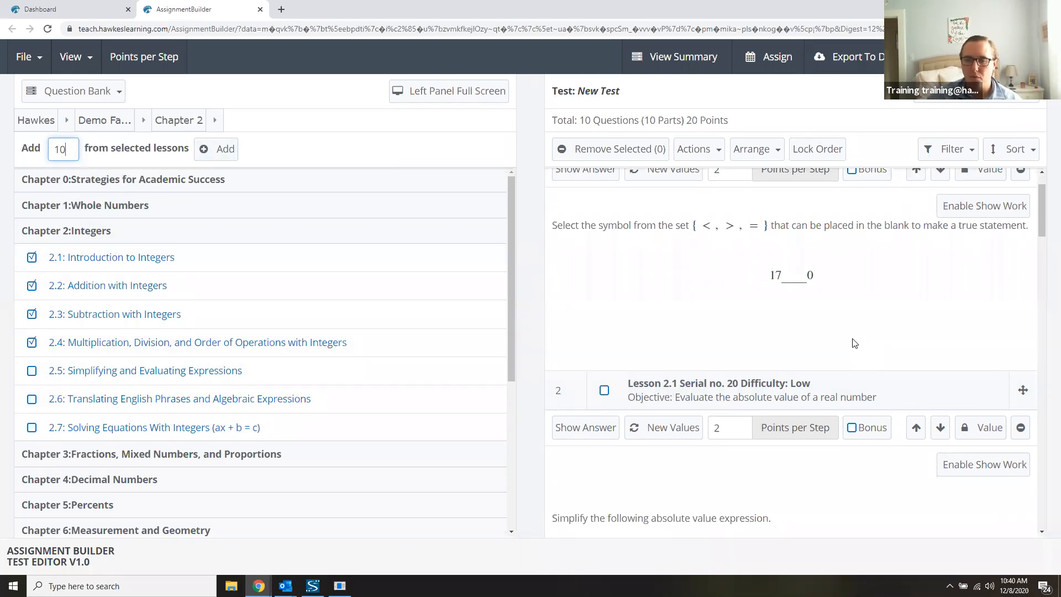
pyautogui.scroll(1, 855, 343)
pyautogui.scroll(-2, 857, 341)
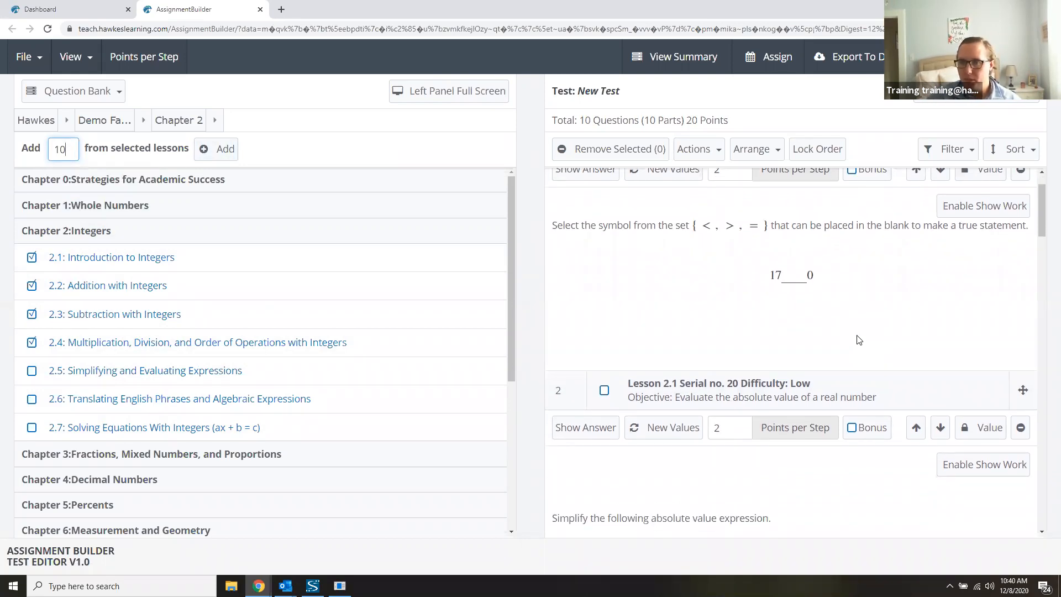
pyautogui.scroll(-2, 857, 338)
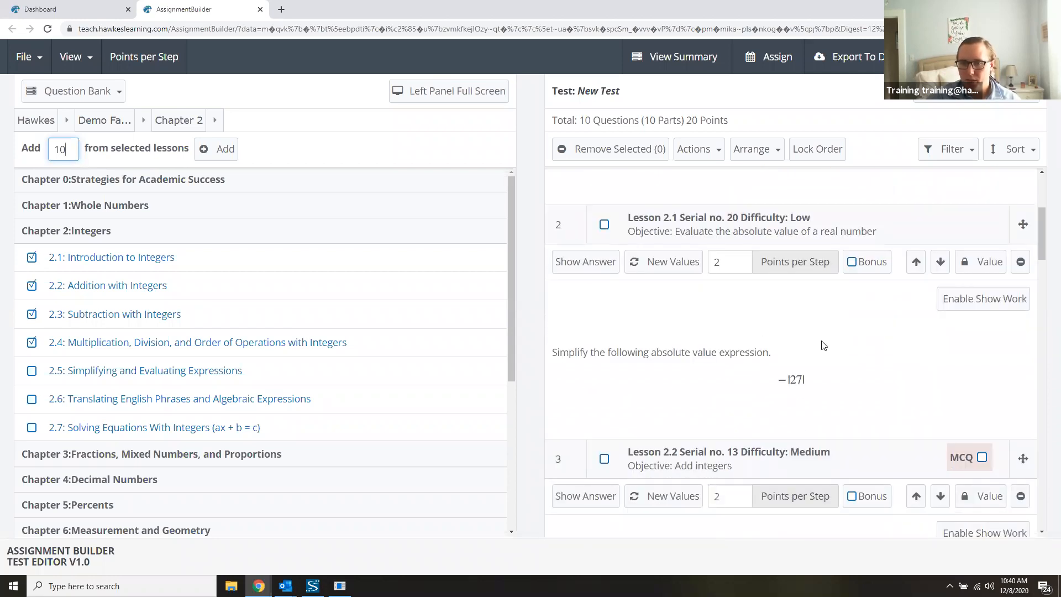
pyautogui.scroll(-1, 784, 431)
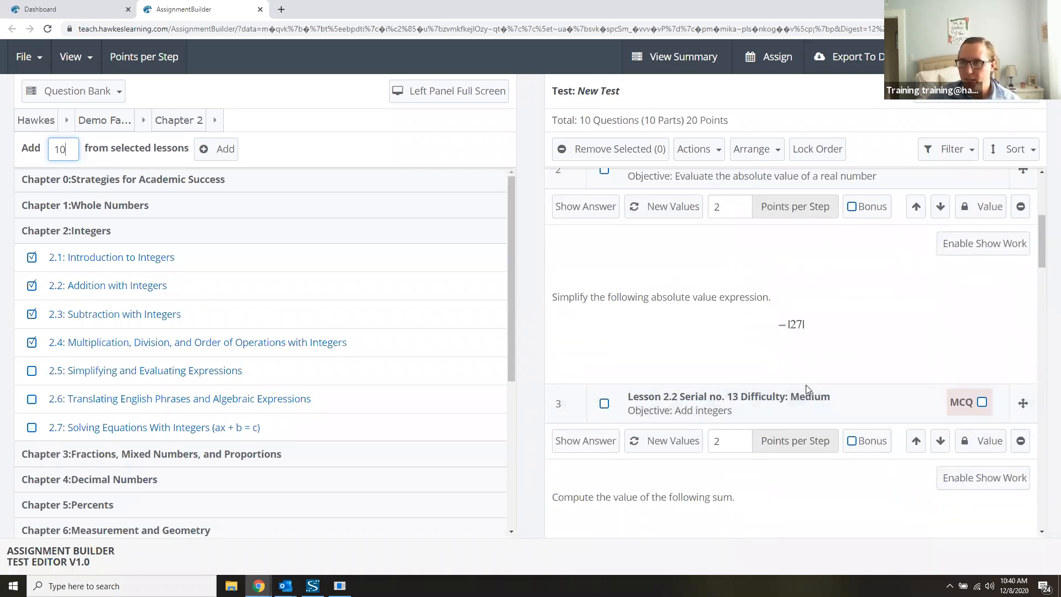
pyautogui.click(948, 98)
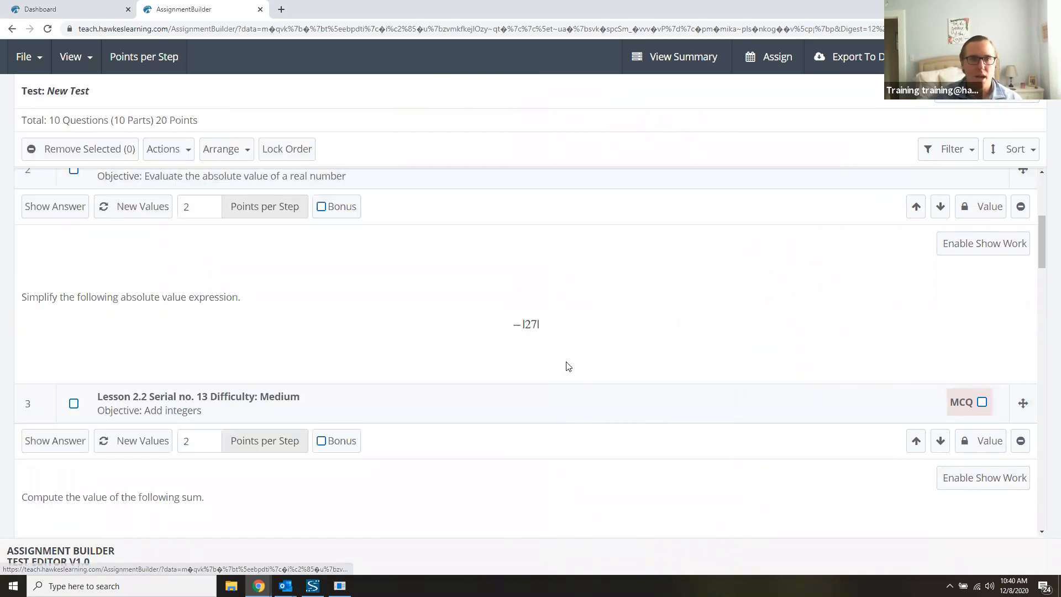
# Remove the first question, Lesson 2.1 Serial no. 12 on comparing integers with inequality symbols, from the test.
pyautogui.scroll(5, 462, 415)
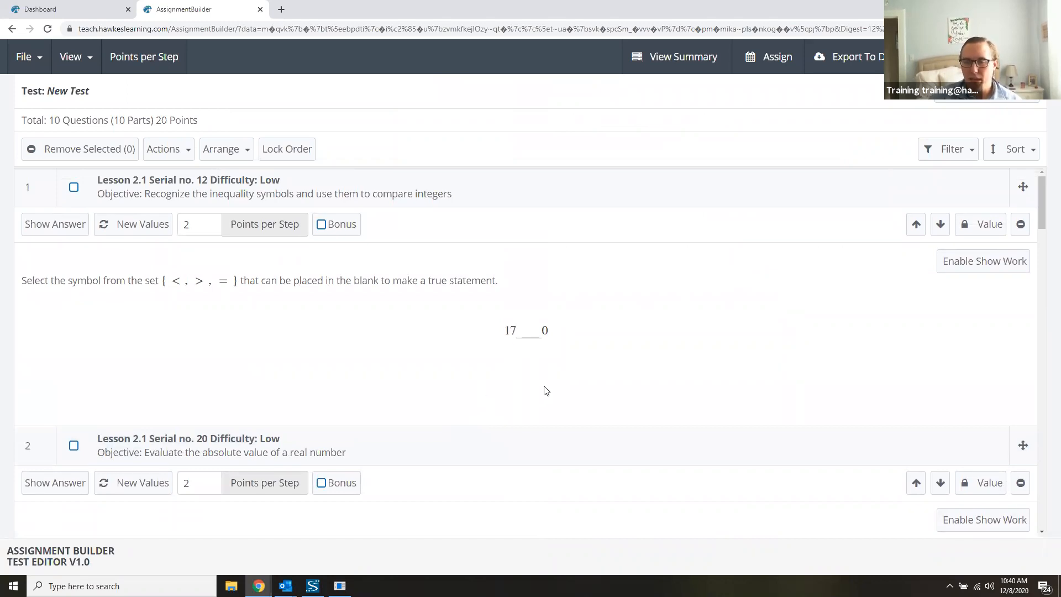
pyautogui.scroll(-1, 546, 373)
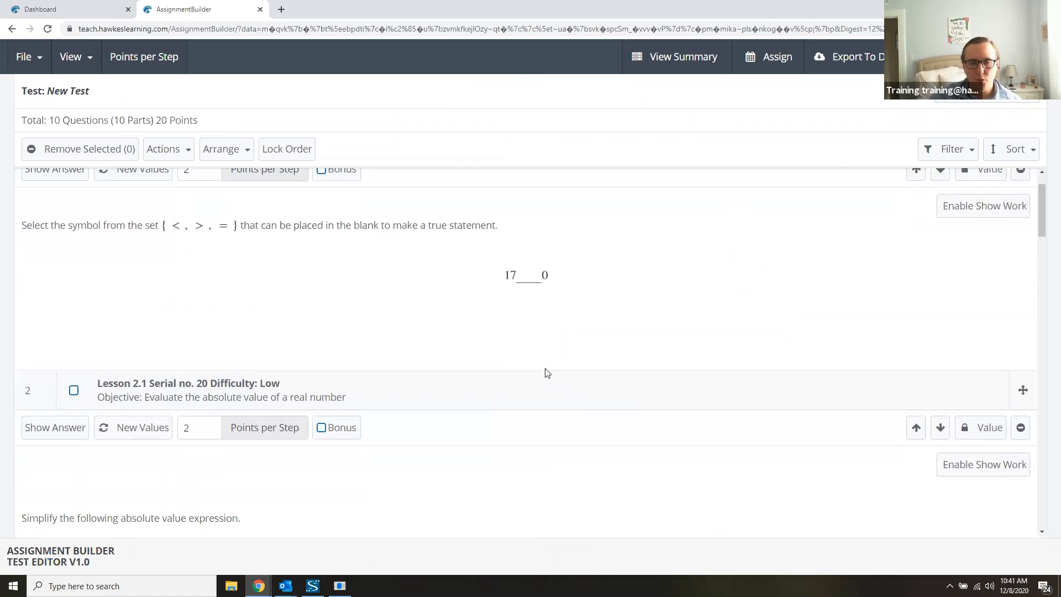
pyautogui.scroll(1, 545, 373)
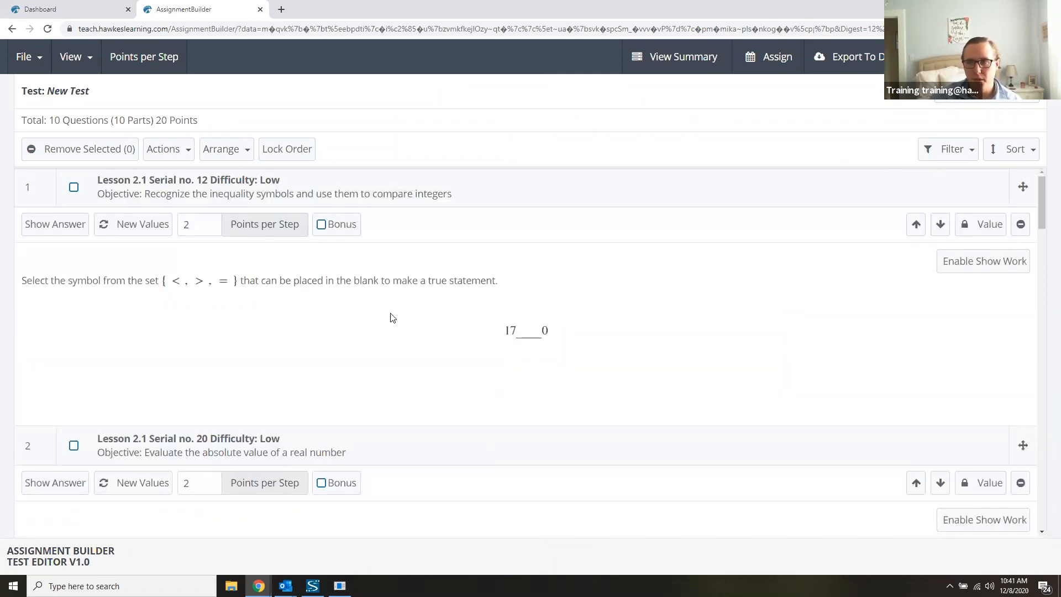
pyautogui.click(1020, 224)
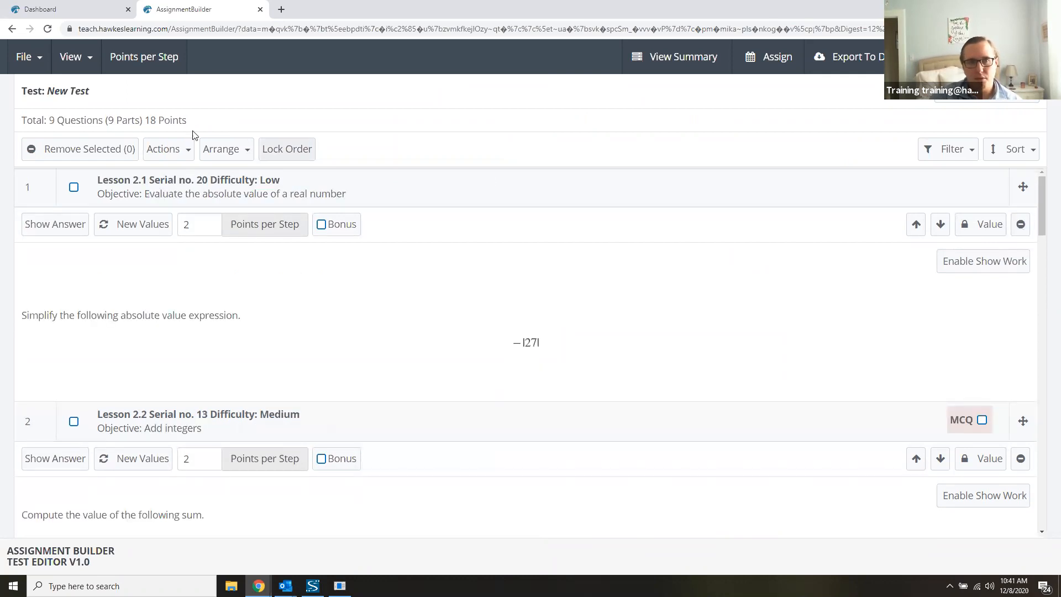
# Remove the first two questions, Lesson 2.1 Serial no. 20 and Lesson 2.2 Serial no. 13, from the test together.
pyautogui.doubleClick(52, 121)
pyautogui.moveTo(63, 120); pyautogui.dragTo(97, 121)
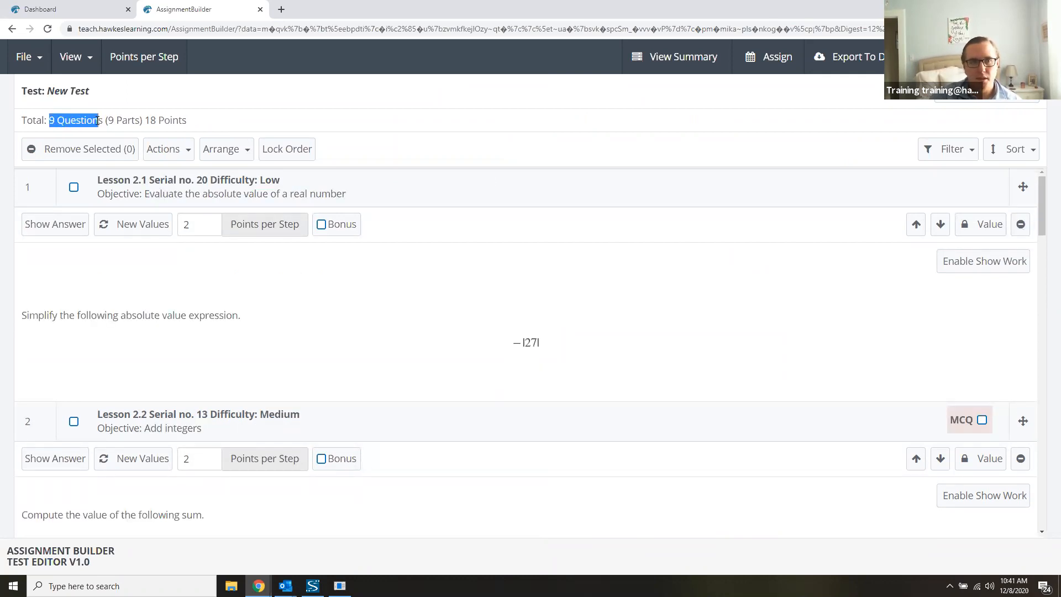
pyautogui.click(275, 124)
pyautogui.click(74, 187)
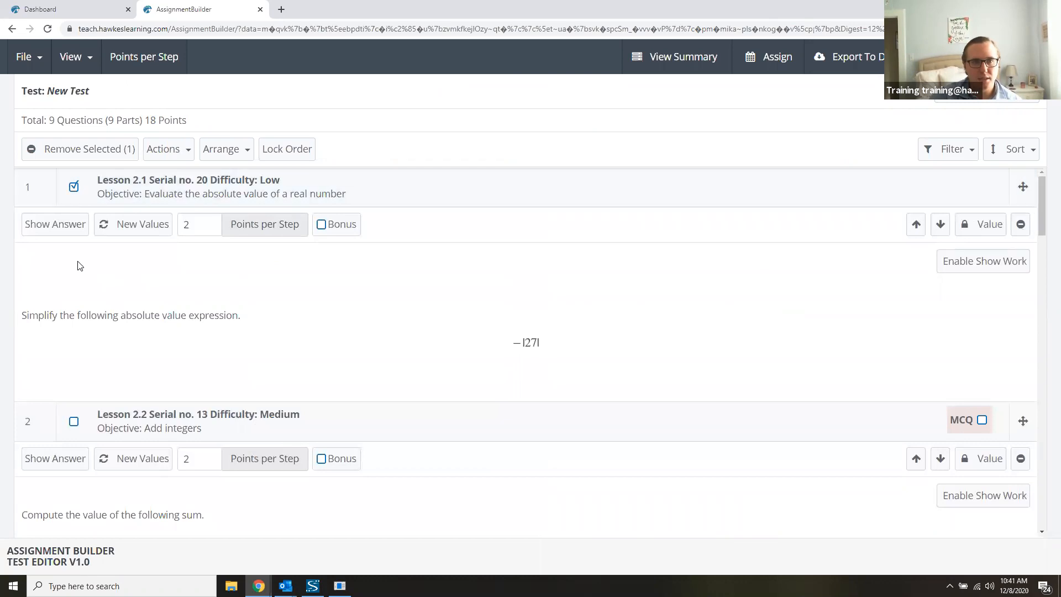
pyautogui.click(75, 422)
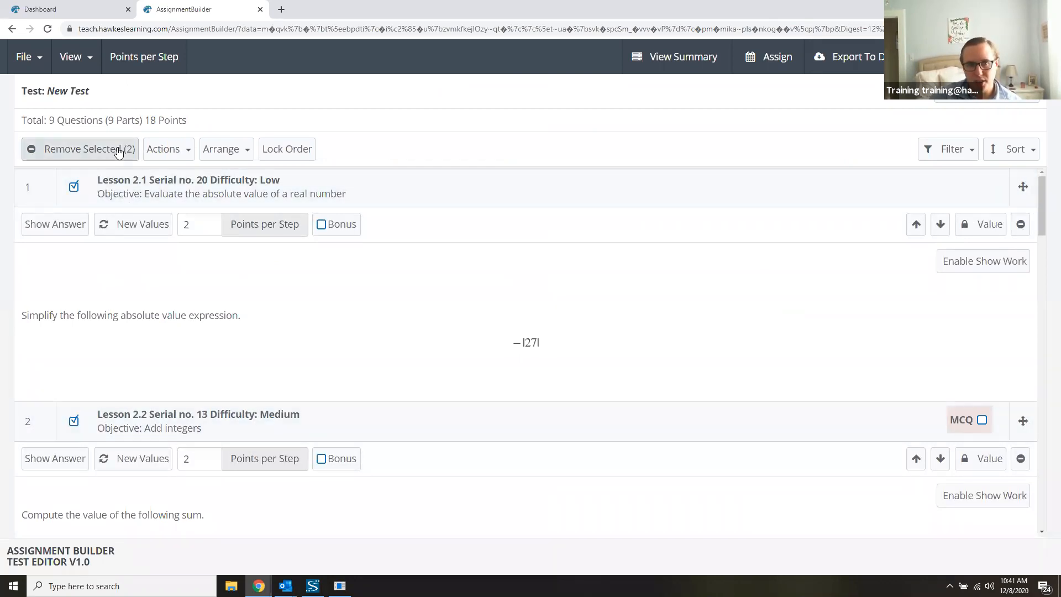
pyautogui.click(119, 156)
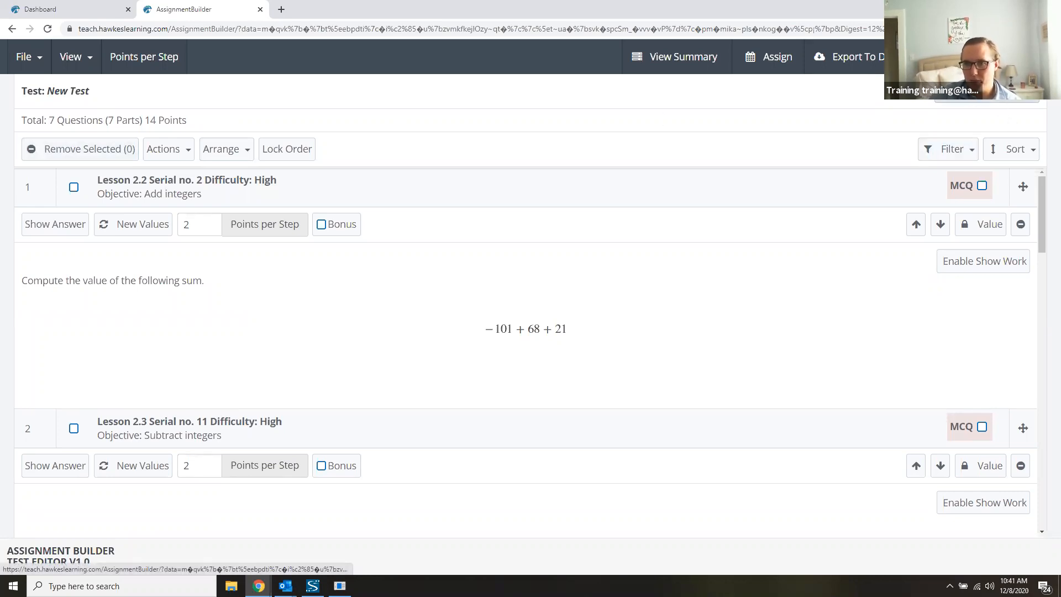
# Bring back the question bank, open lesson 2.2 Addition with Integers, and add its Serial no. 1 question to the test.
pyautogui.click(978, 92)
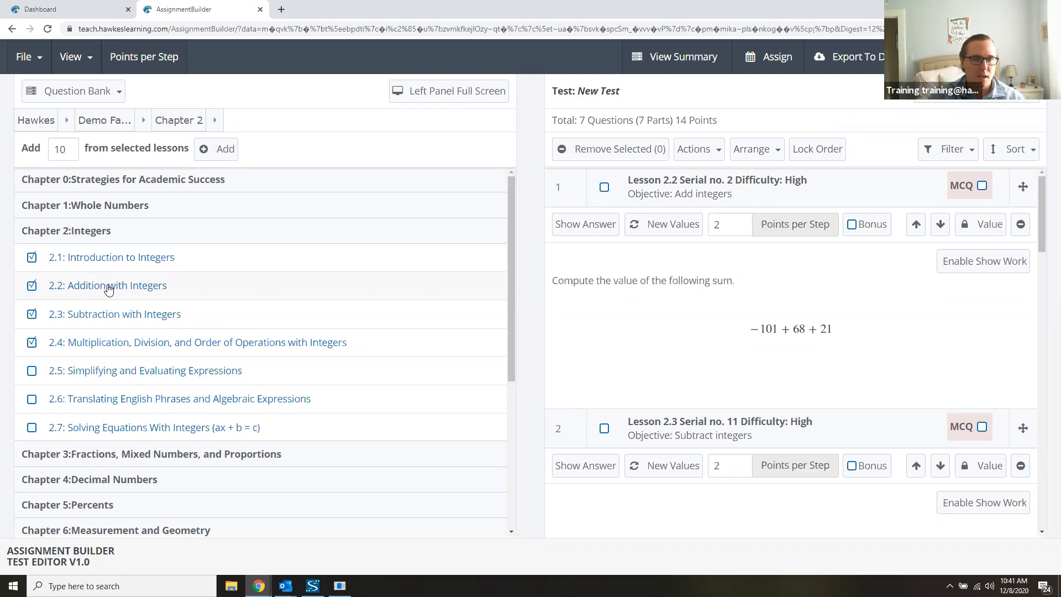
pyautogui.click(108, 286)
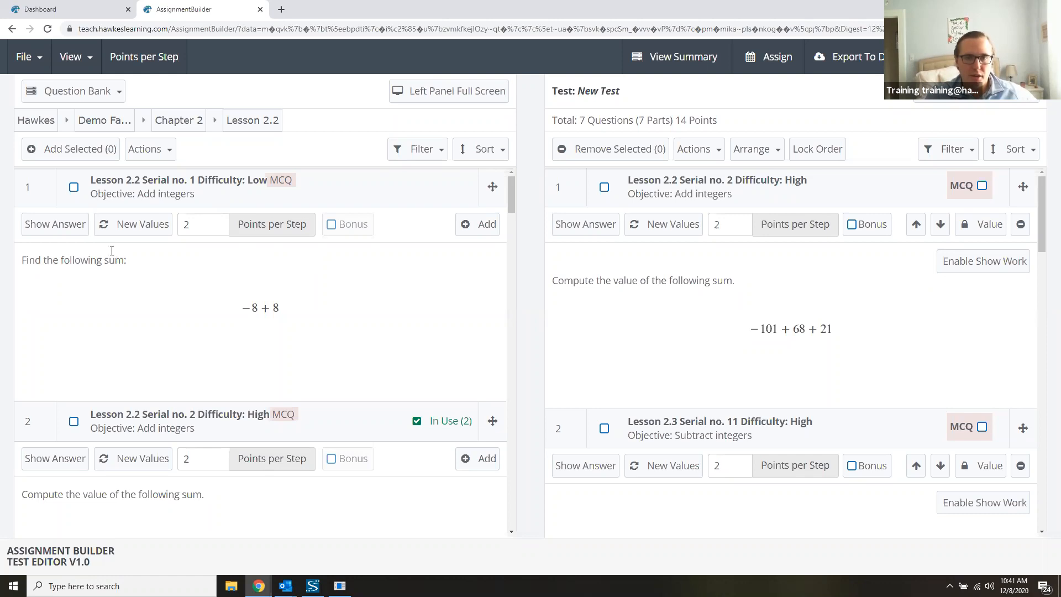
pyautogui.click(487, 231)
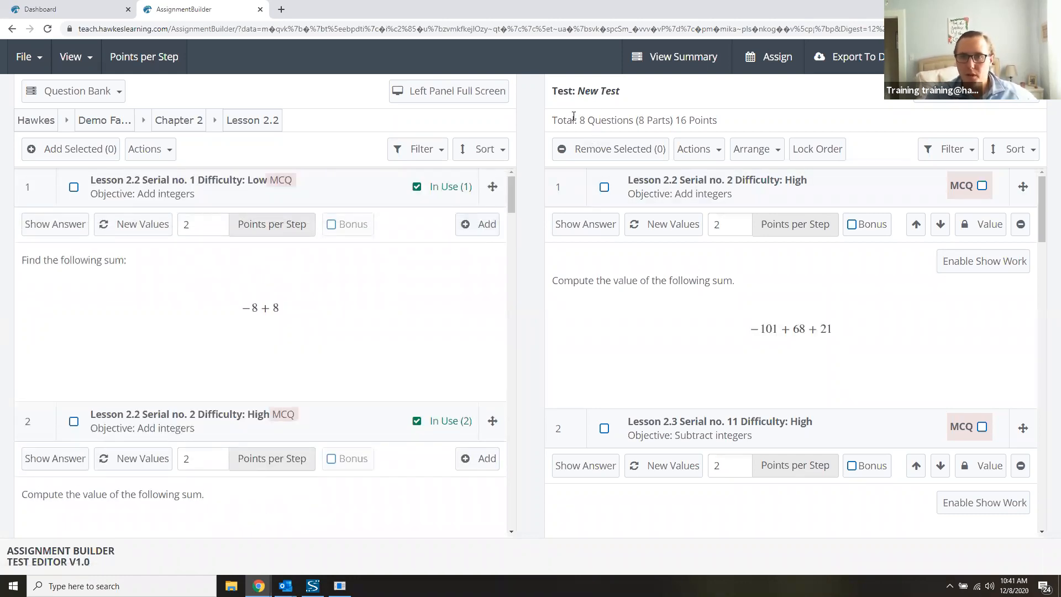
pyautogui.moveTo(581, 123); pyautogui.dragTo(637, 121)
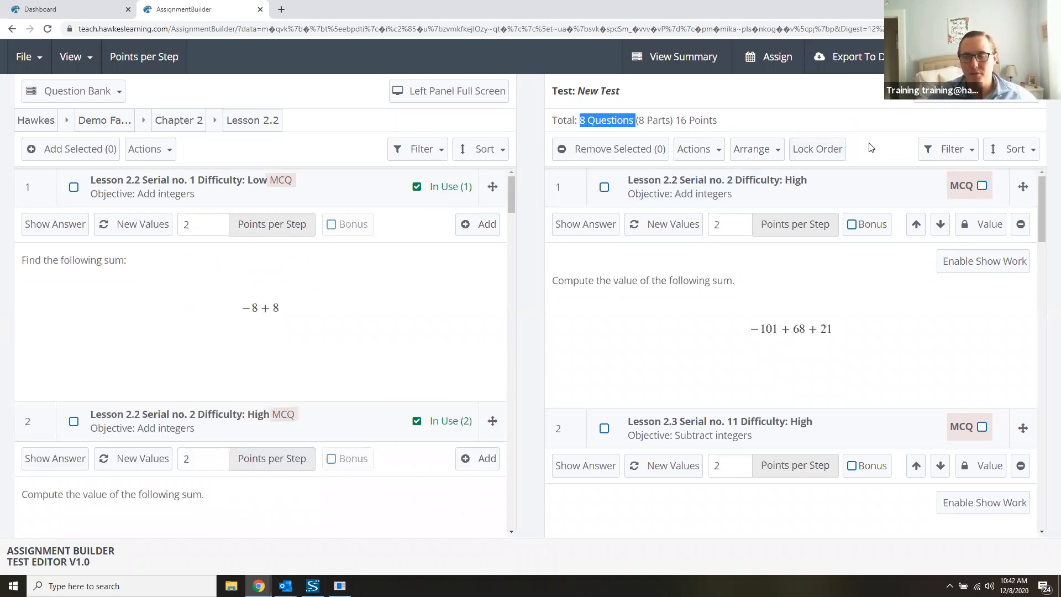
pyautogui.click(823, 120)
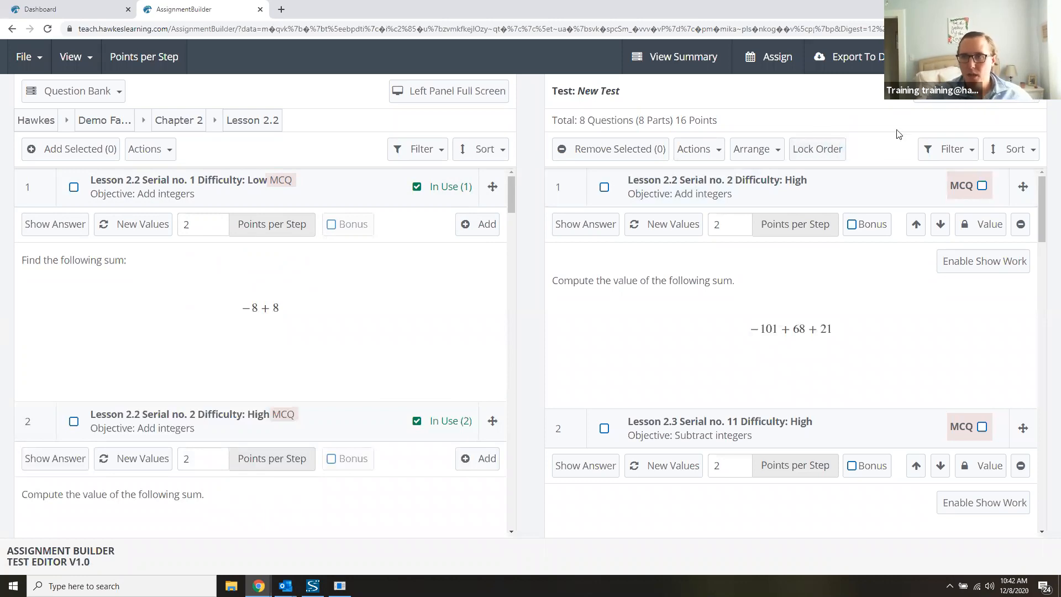
# Collapse all test questions in a full-screen test view and preview the Lesson 2.3 Serial no. 28 question.
pyautogui.click(711, 159)
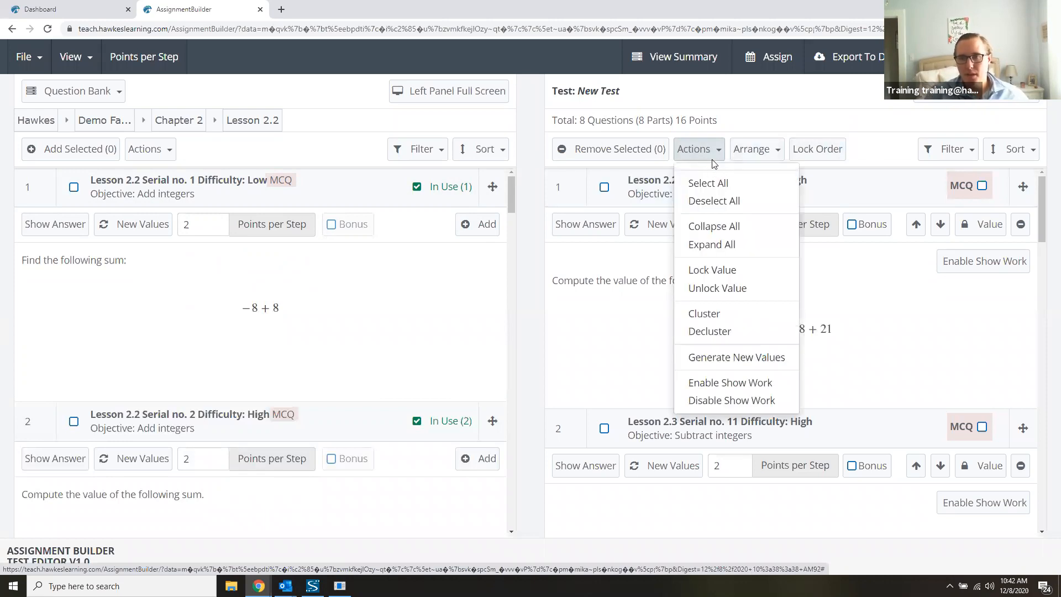
pyautogui.click(726, 227)
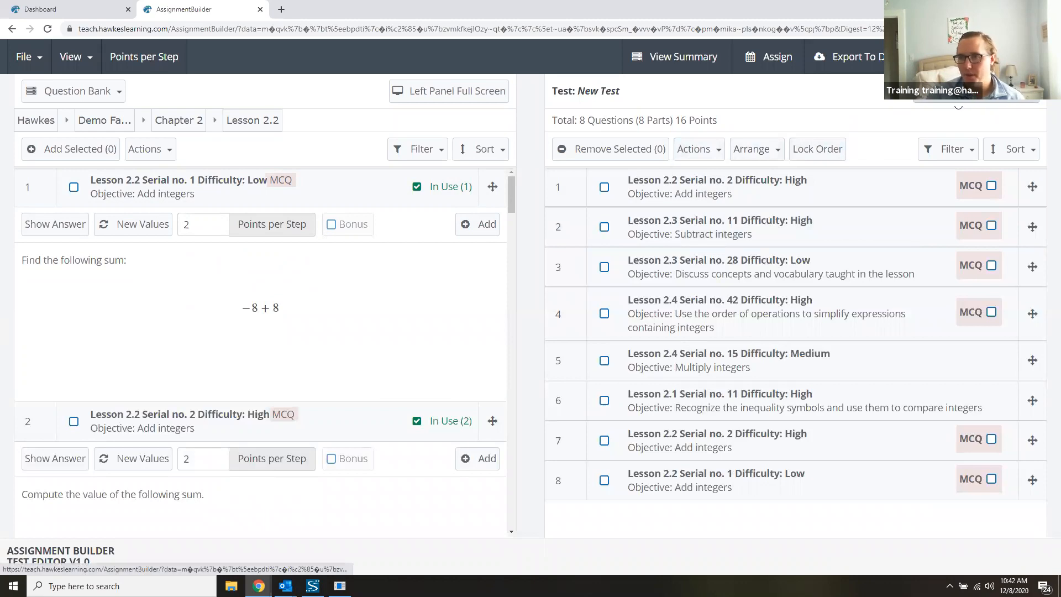
pyautogui.click(957, 98)
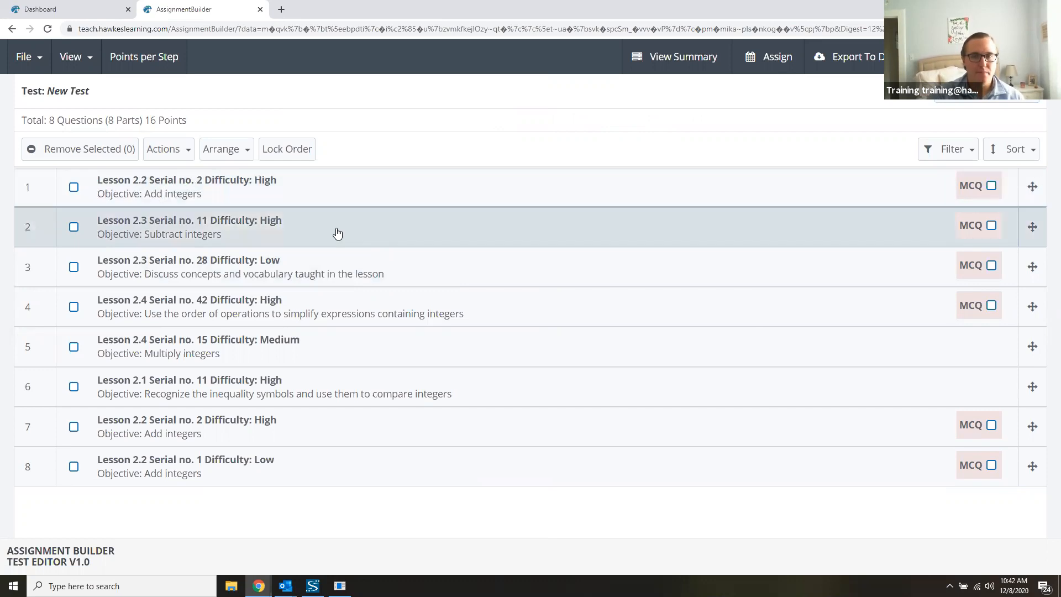
pyautogui.click(297, 274)
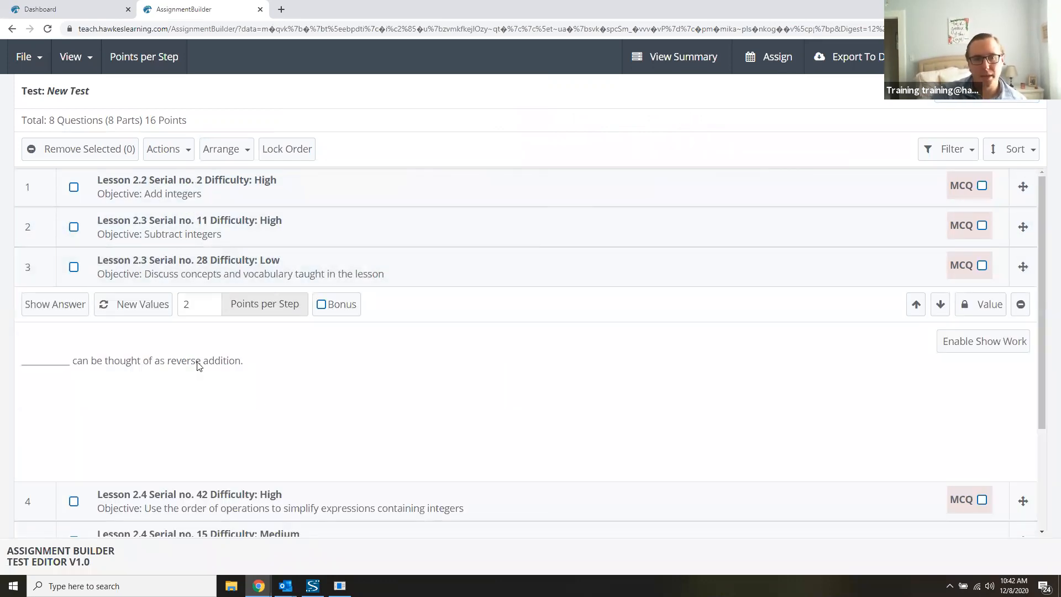
pyautogui.click(246, 273)
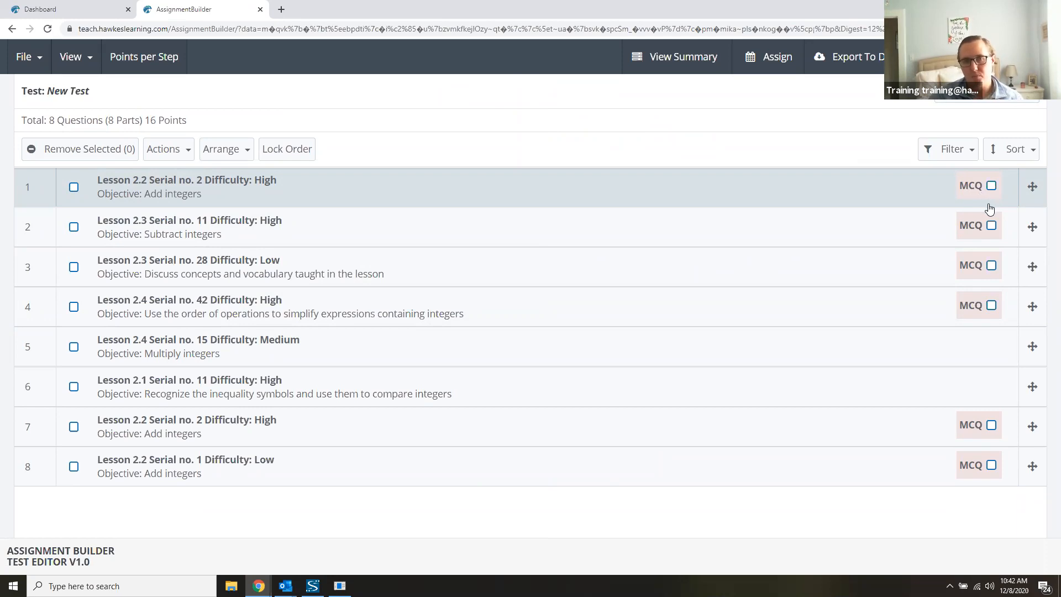
# Try the first question as multiple choice with its correct answer shown, switch multiple choice off, and lock the question's values.
pyautogui.click(322, 193)
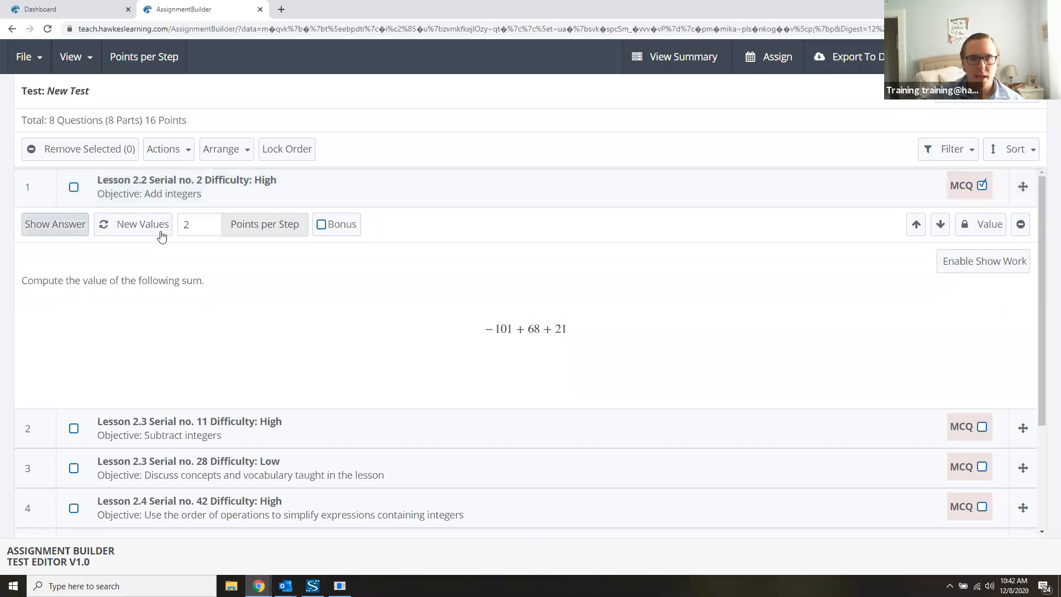
pyautogui.click(75, 231)
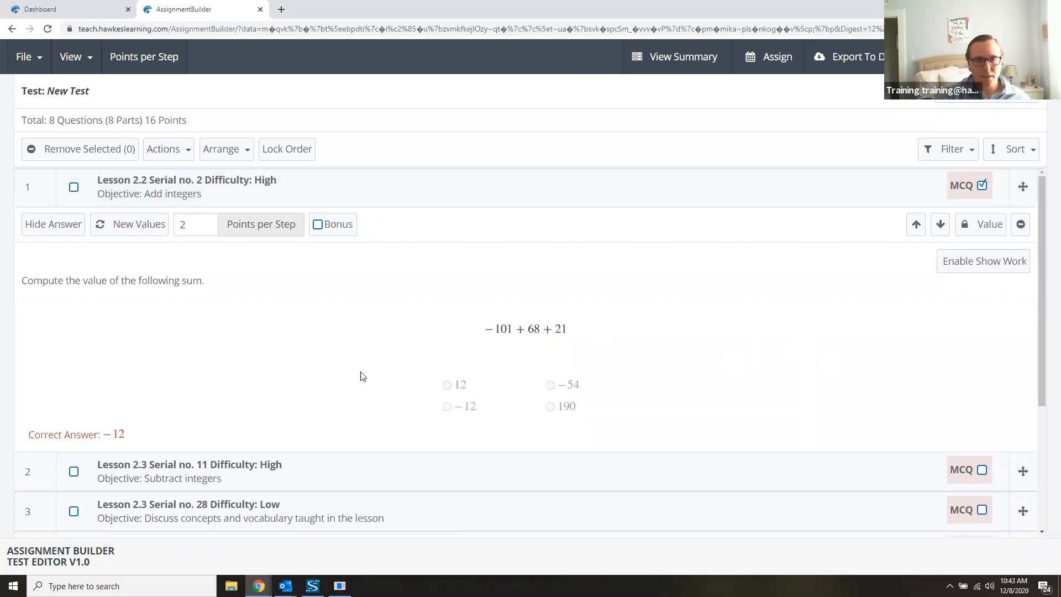
pyautogui.click(981, 185)
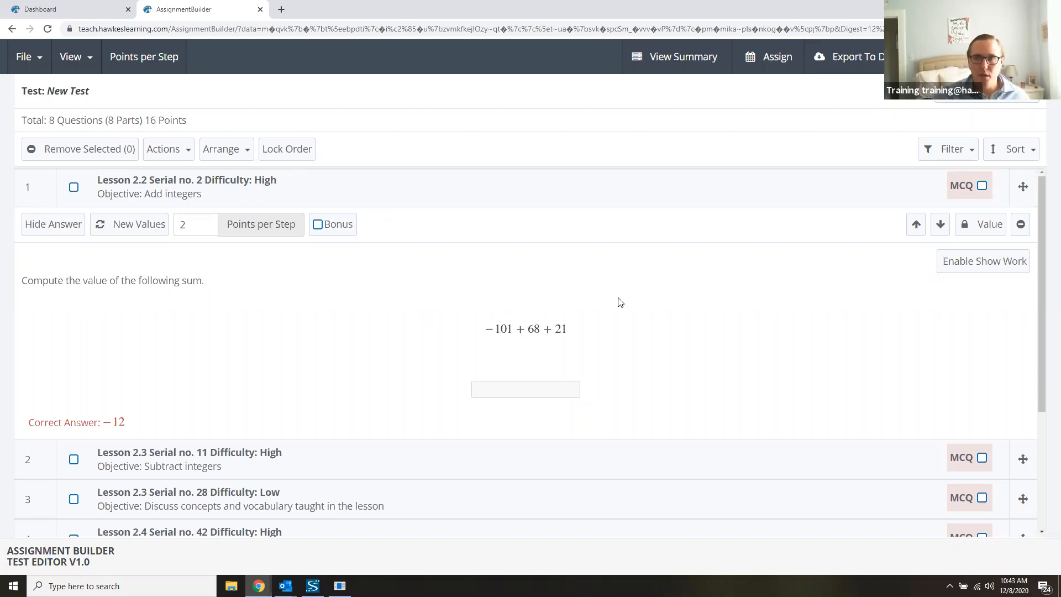
pyautogui.click(972, 227)
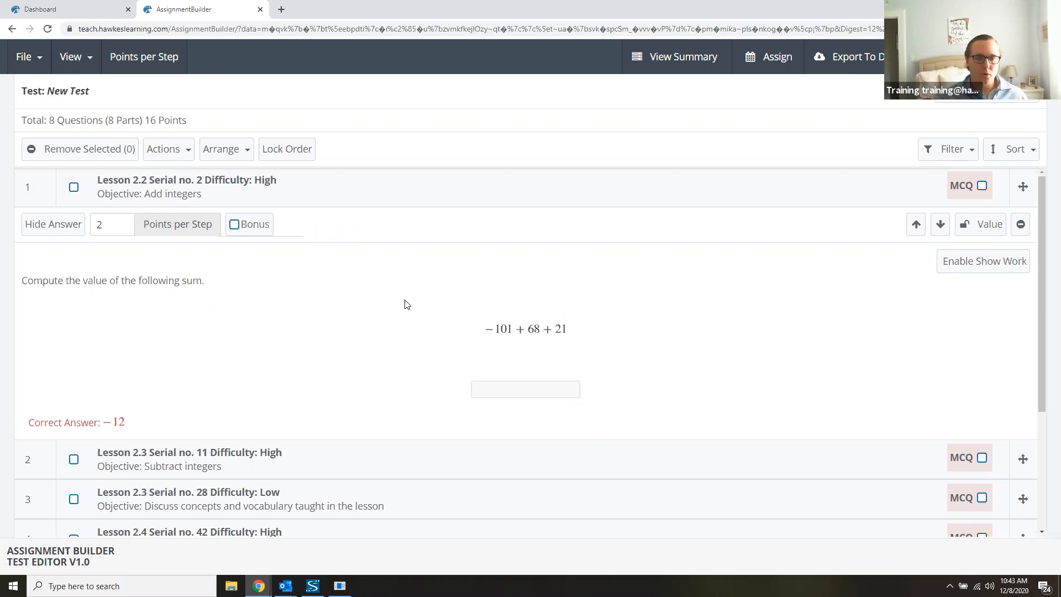
# Move the Lesson 2.3 Serial no. 11 question below Lesson 2.3 Serial no. 28 and lock the question order.
pyautogui.scroll(-2, 287, 315)
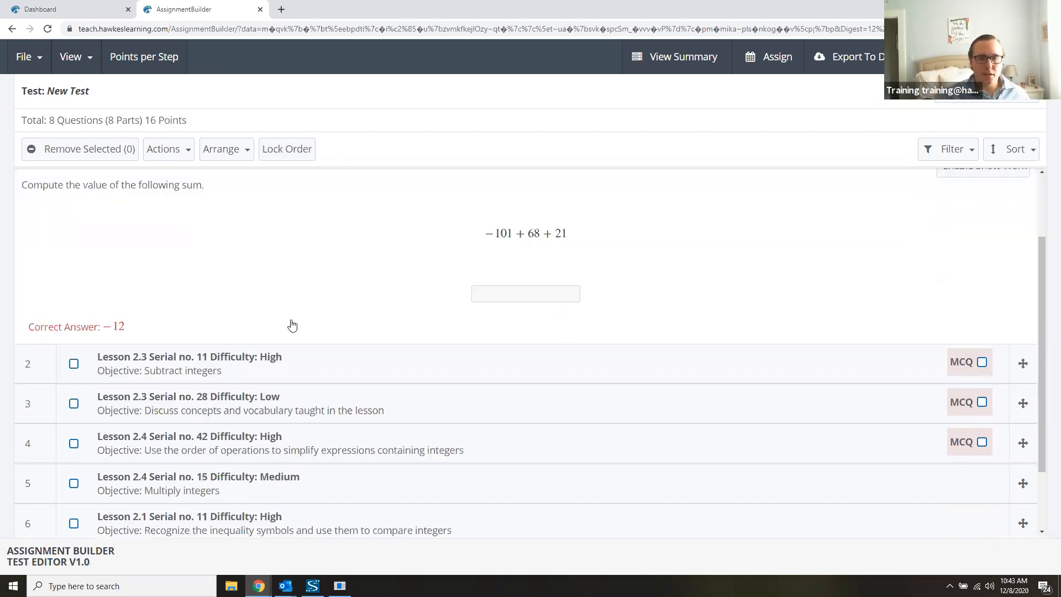
pyautogui.scroll(-1, 301, 326)
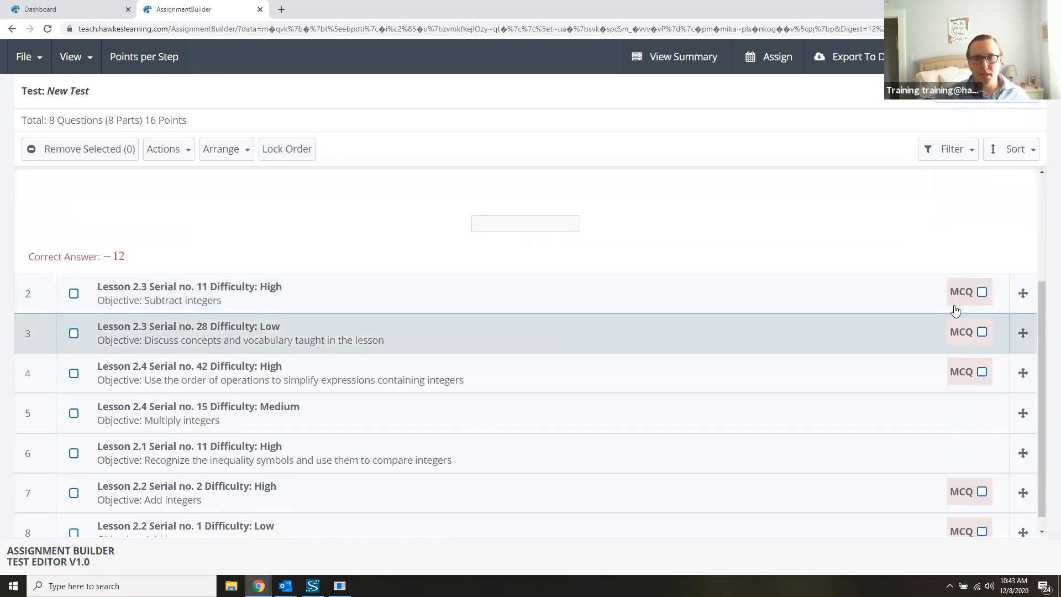
pyautogui.moveTo(1019, 311); pyautogui.dragTo(860, 360)
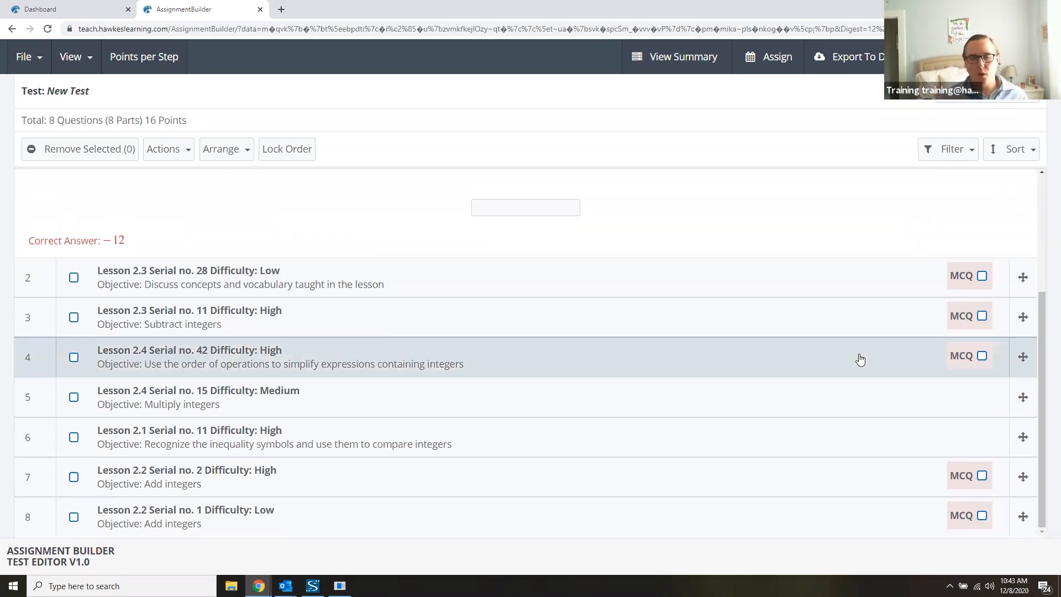
pyautogui.scroll(3, 860, 360)
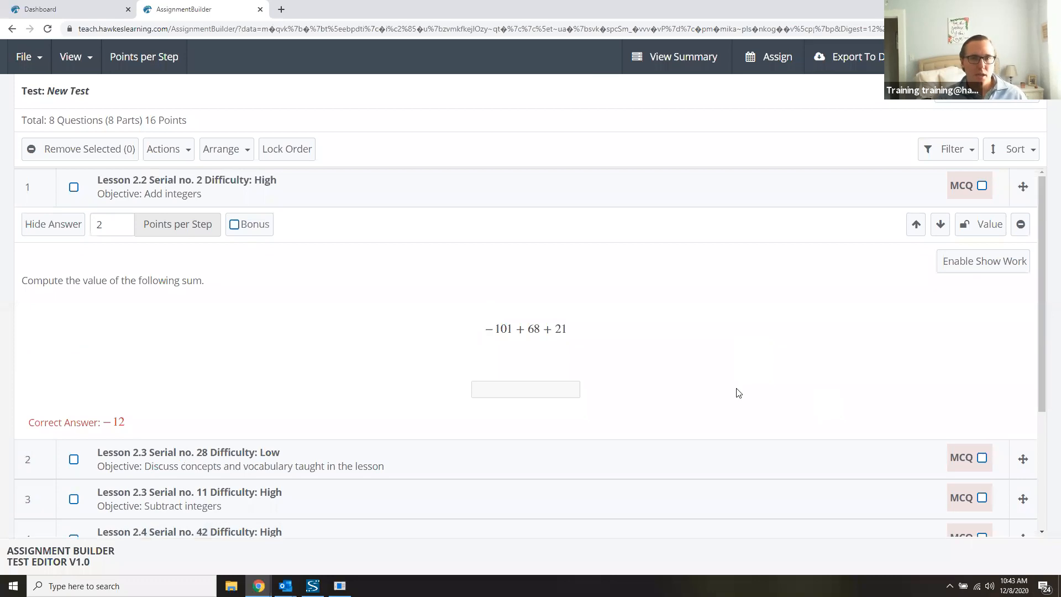
pyautogui.click(291, 153)
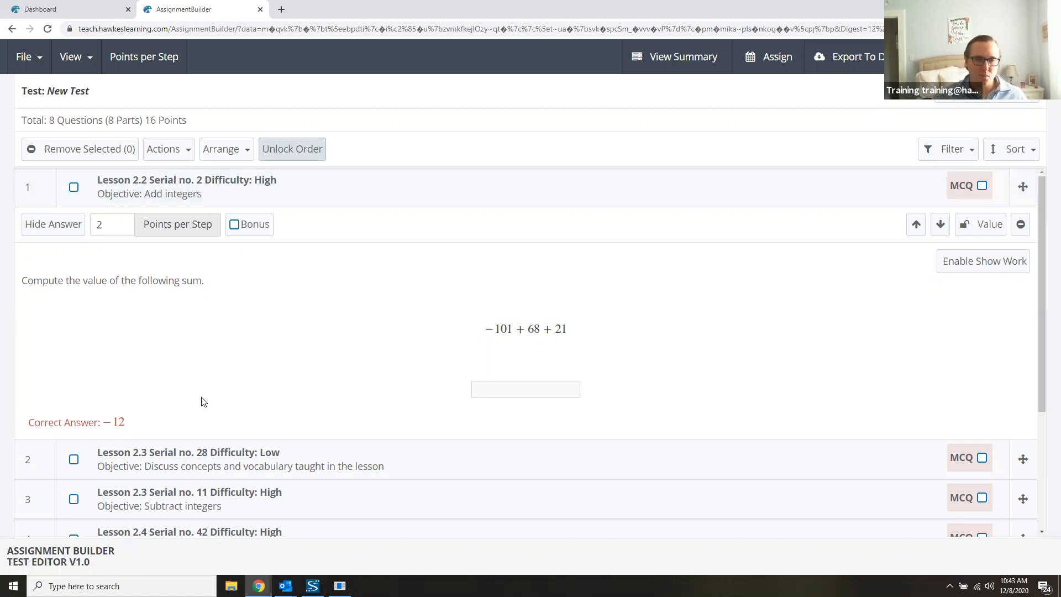
# Examine the contents of the second and third questions, both from Lesson 2.3, and collapse them again.
pyautogui.scroll(-1, 161, 439)
pyautogui.click(170, 409)
pyautogui.scroll(-3, 282, 469)
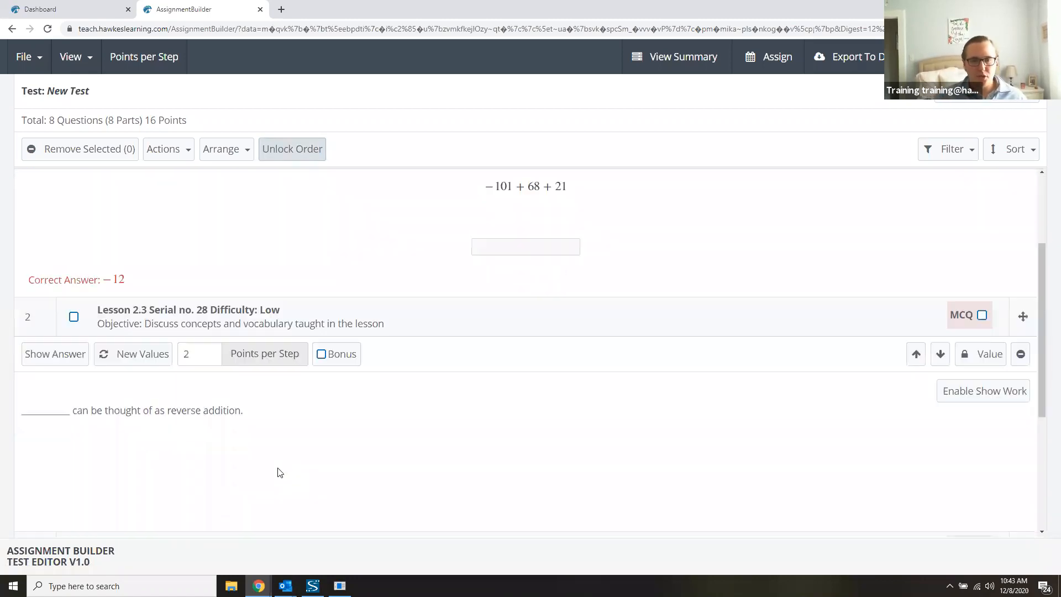
pyautogui.scroll(-1, 275, 468)
pyautogui.click(512, 428)
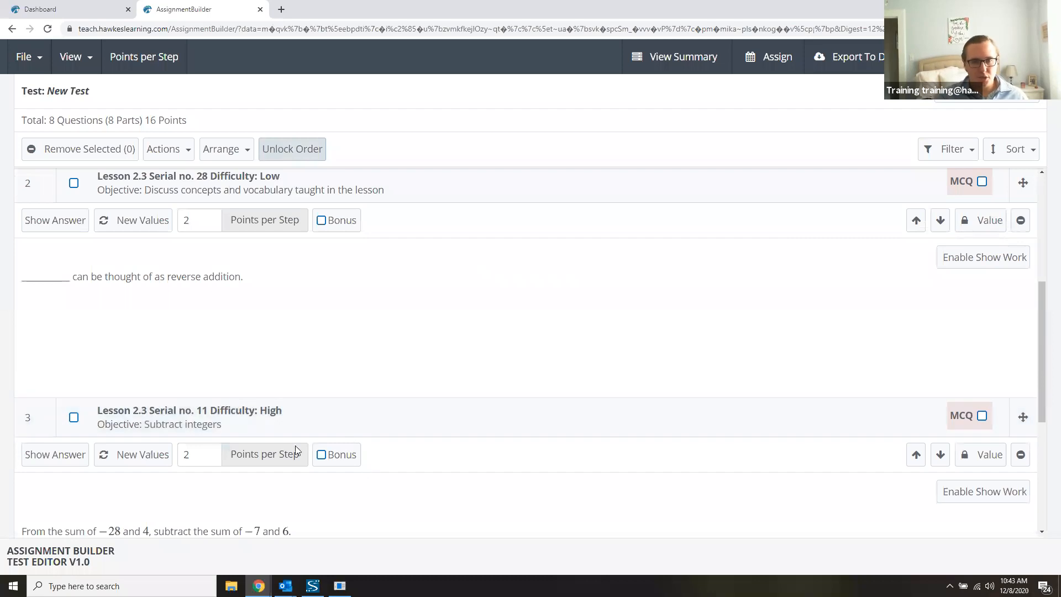
pyautogui.scroll(-3, 347, 485)
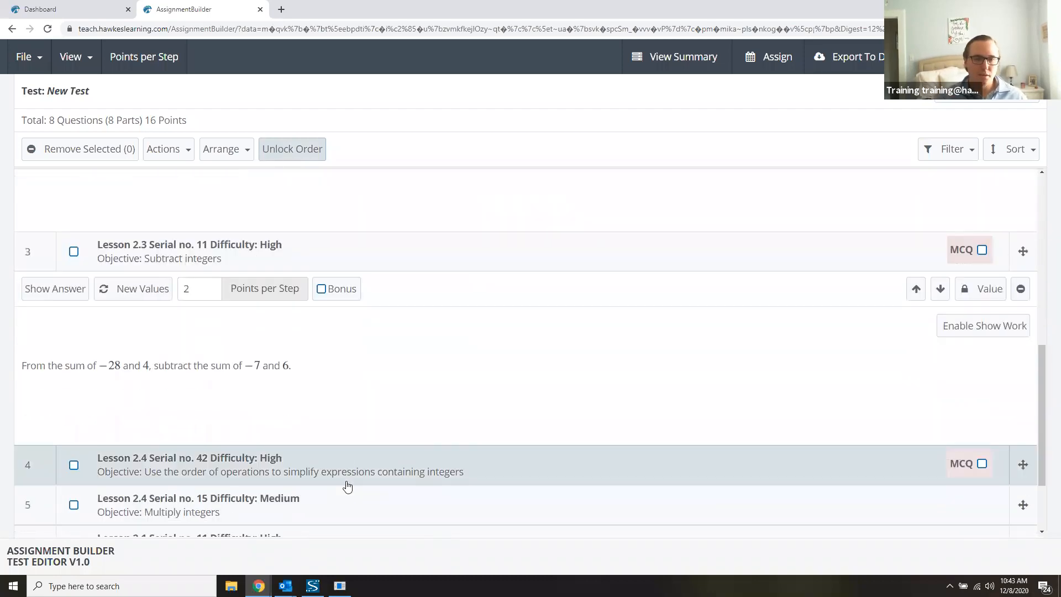
pyautogui.scroll(2, 347, 485)
pyautogui.click(209, 369)
pyautogui.scroll(5, 339, 486)
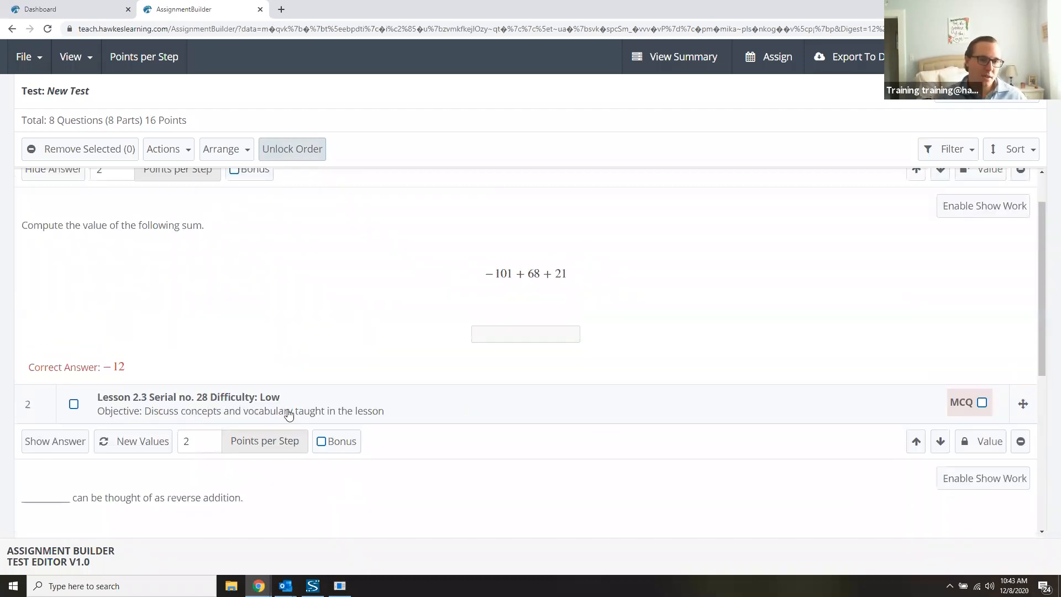
pyautogui.click(287, 414)
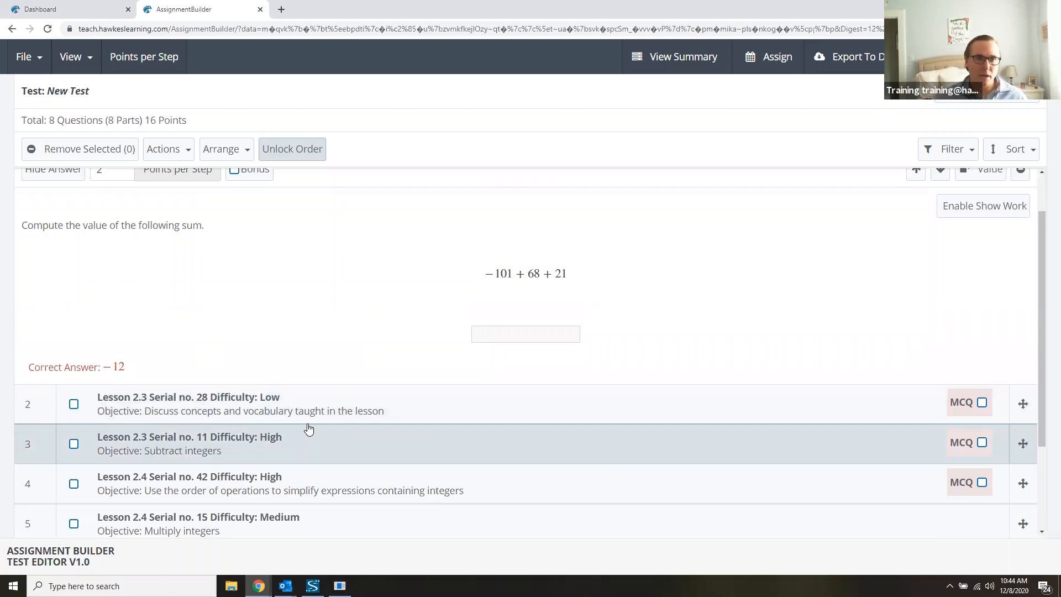
# Unlock the values of the first question, Lesson 2.2 Serial no. 2, and generate new values for it twice.
pyautogui.moveTo(49, 120); pyautogui.dragTo(99, 117)
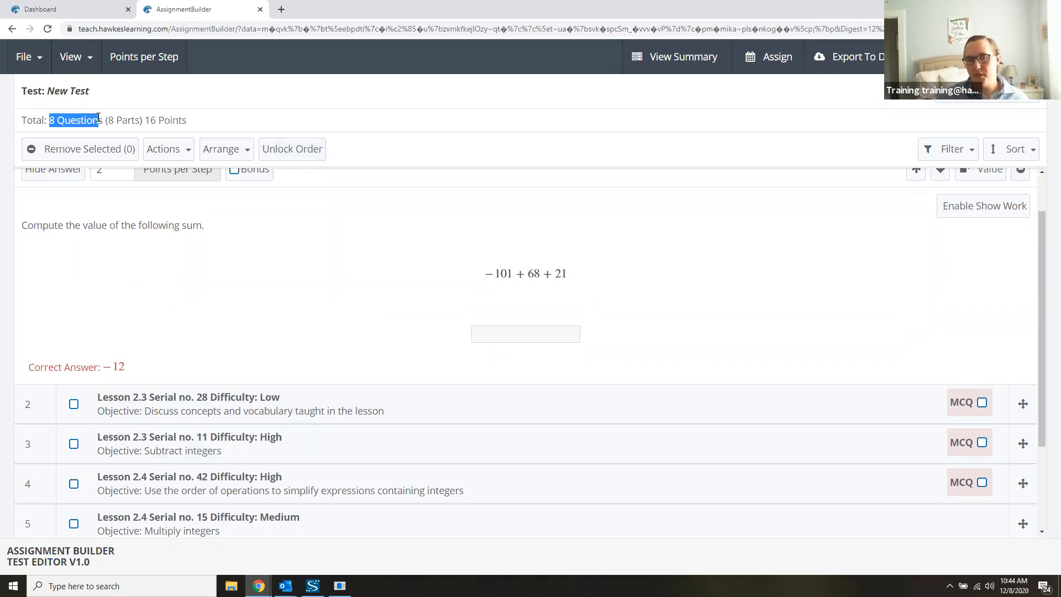
pyautogui.scroll(1, 552, 397)
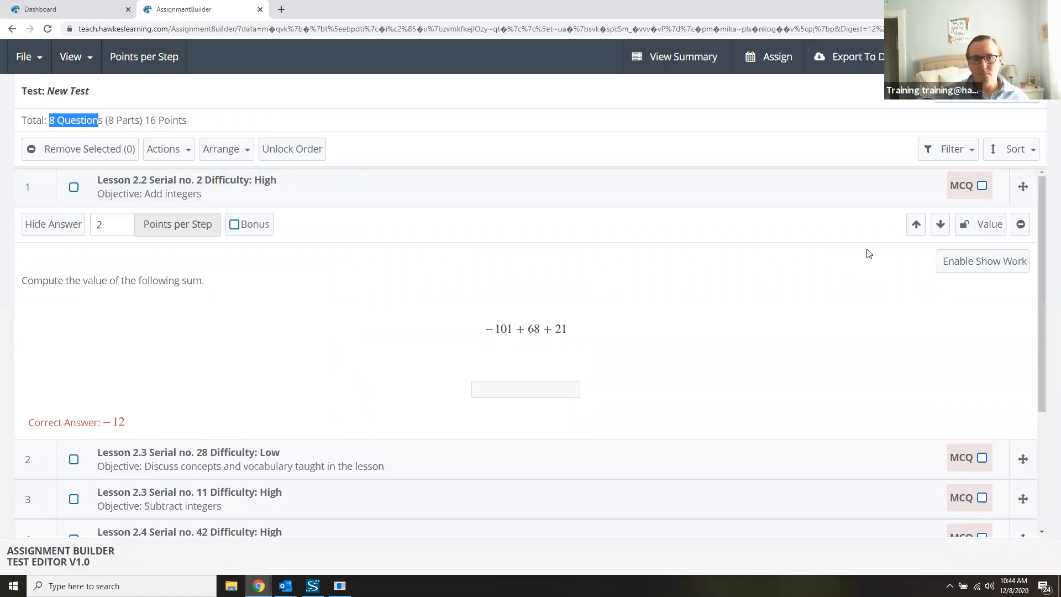
pyautogui.click(984, 224)
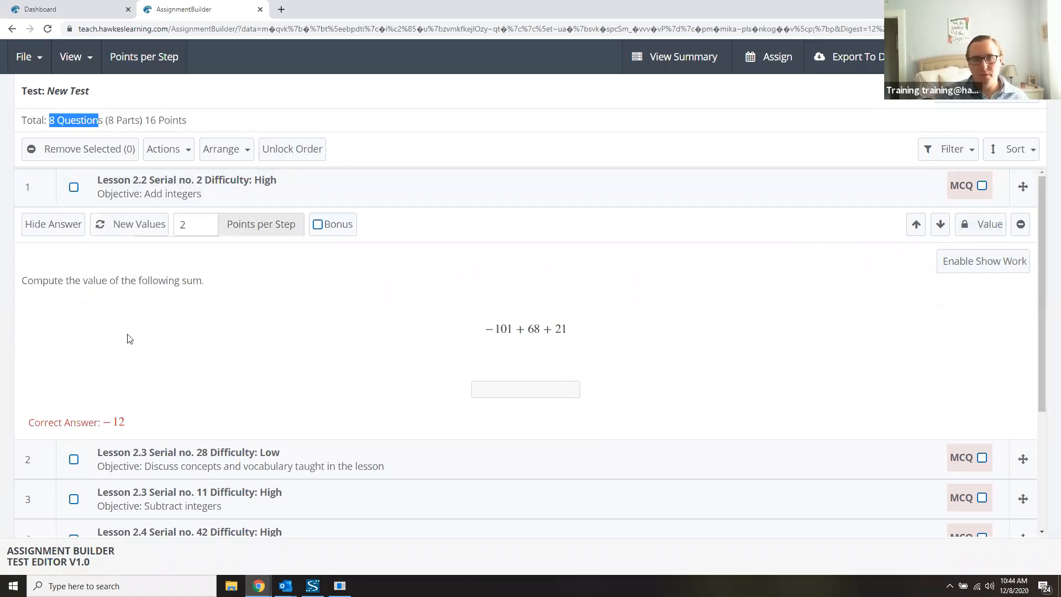
pyautogui.click(140, 230)
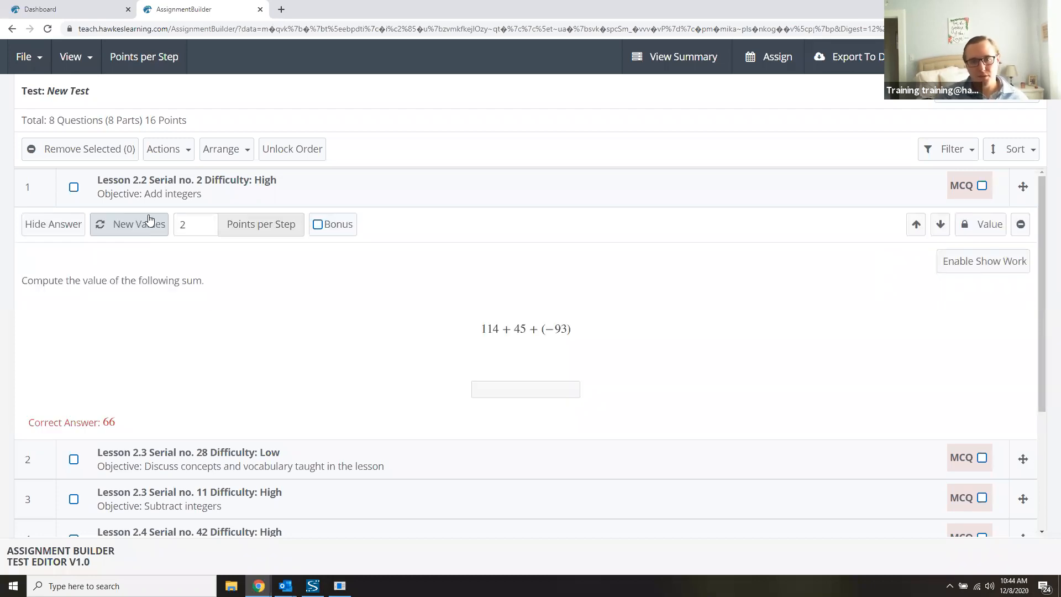
pyautogui.click(148, 221)
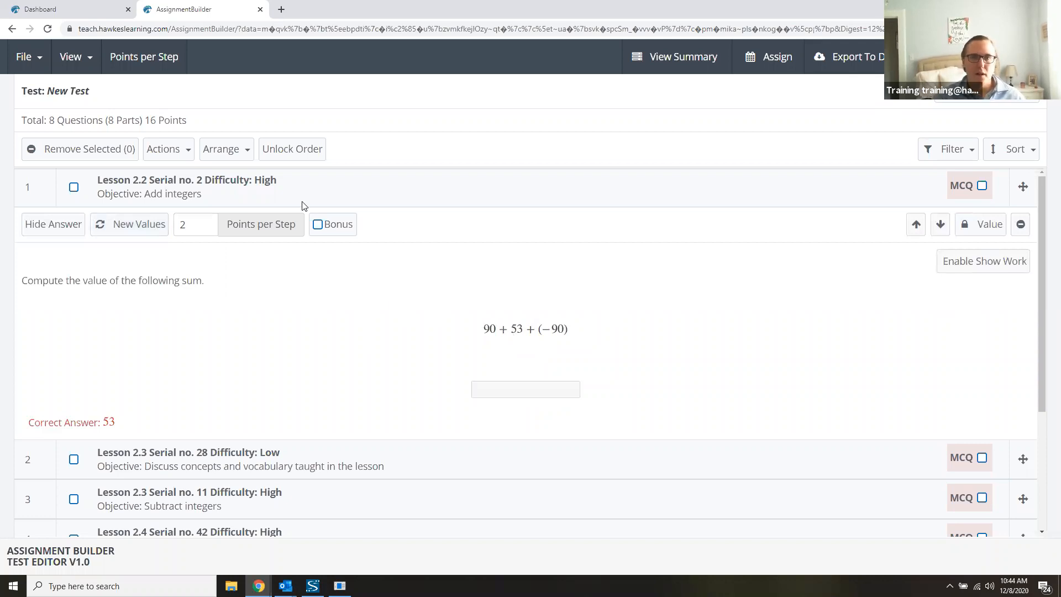
# Unlock the question order and open the test summary by lesson.
pyautogui.click(320, 149)
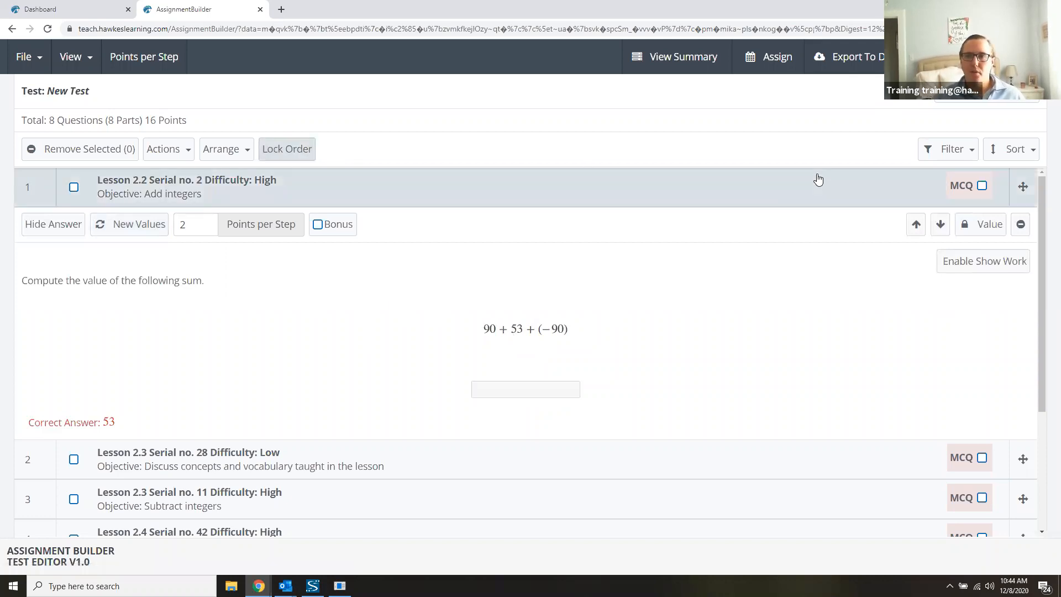
pyautogui.click(682, 62)
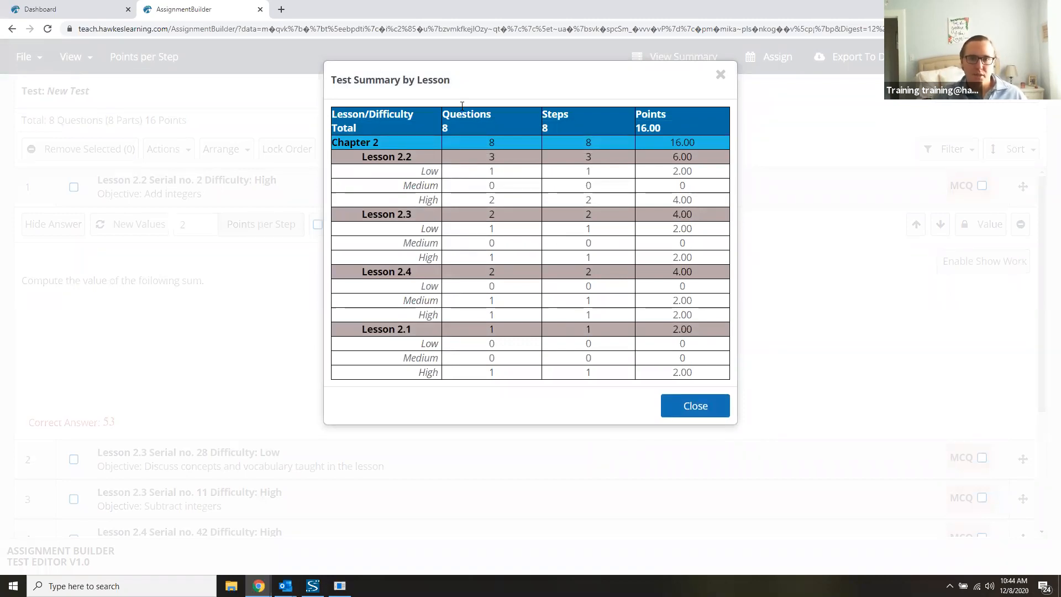
# Check the number of questions for Lessons 2.2, 2.3, 2.4 and 2.1 in the test summary and close it.
pyautogui.doubleClick(492, 157)
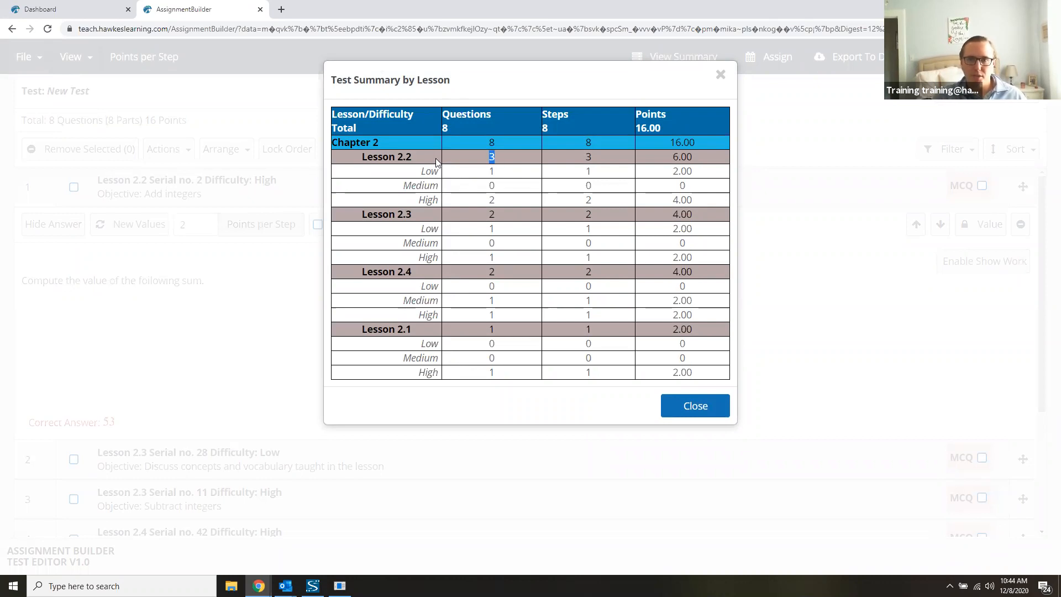
pyautogui.click(492, 218)
pyautogui.doubleClick(491, 272)
pyautogui.doubleClick(492, 330)
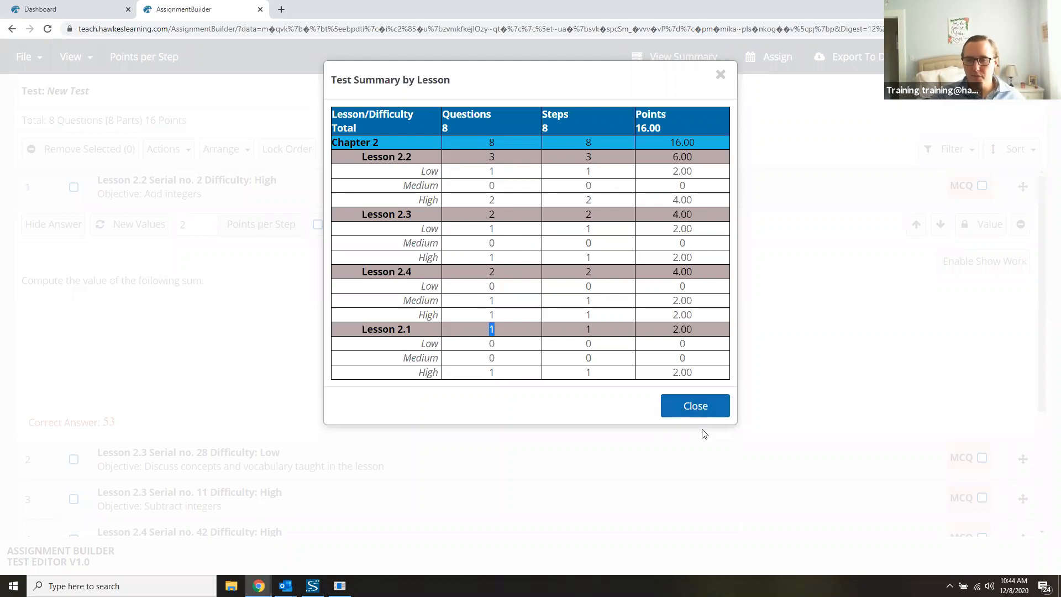
pyautogui.click(704, 404)
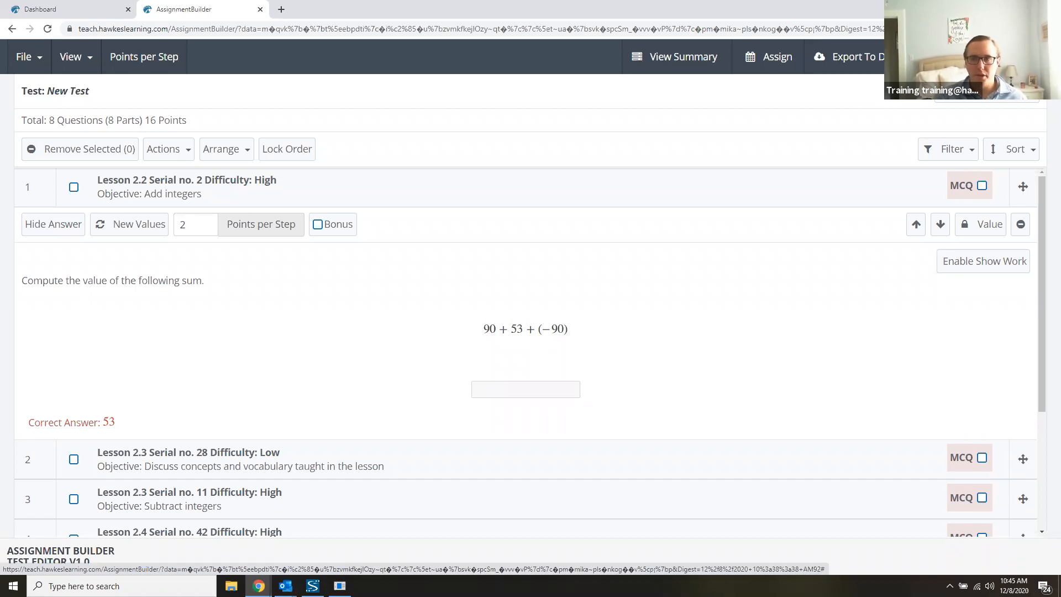
# Save the new test under the name "demo quiz 2" and dismiss the save message.
pyautogui.click(1000, 57)
pyautogui.click(469, 117)
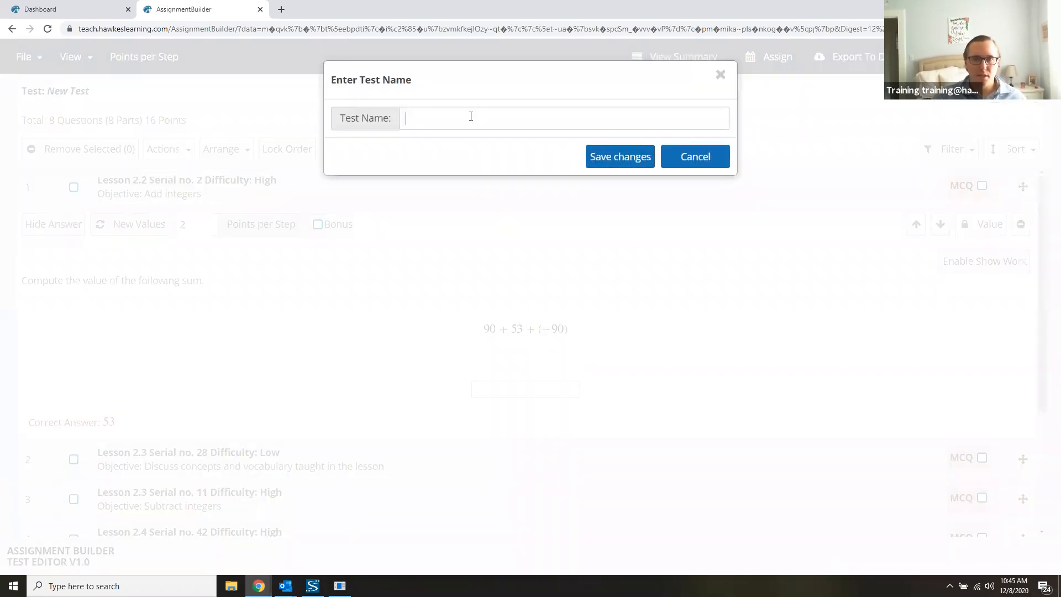
pyautogui.write('demo quiz 2')
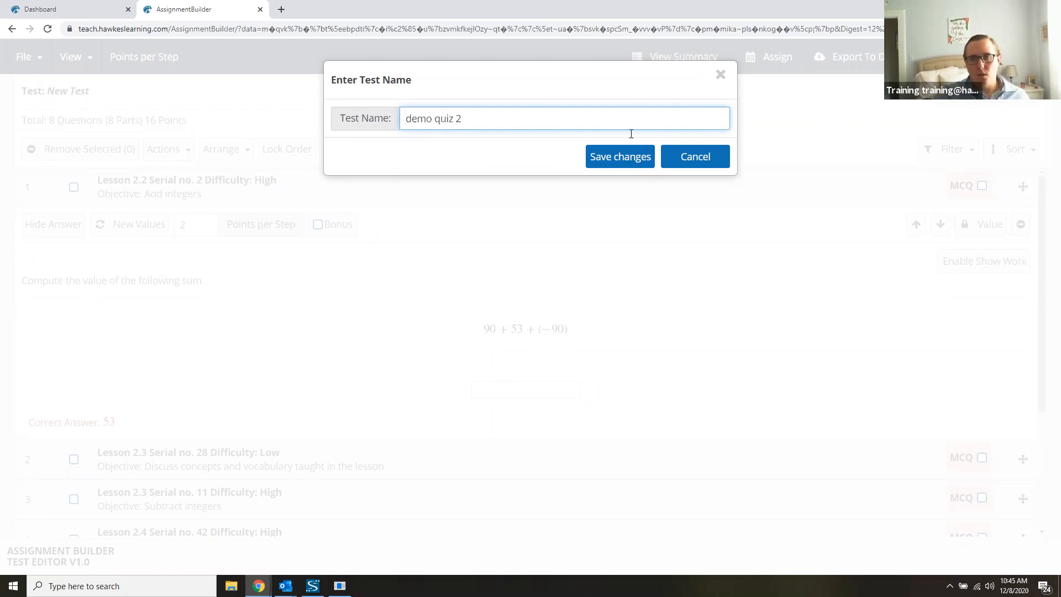
pyautogui.click(634, 172)
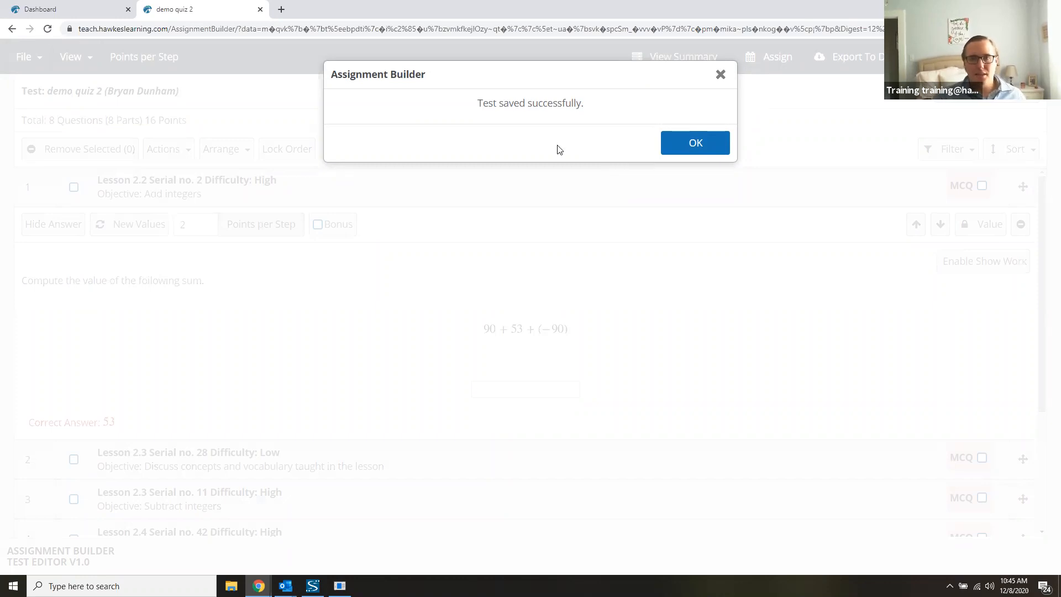
pyautogui.click(688, 143)
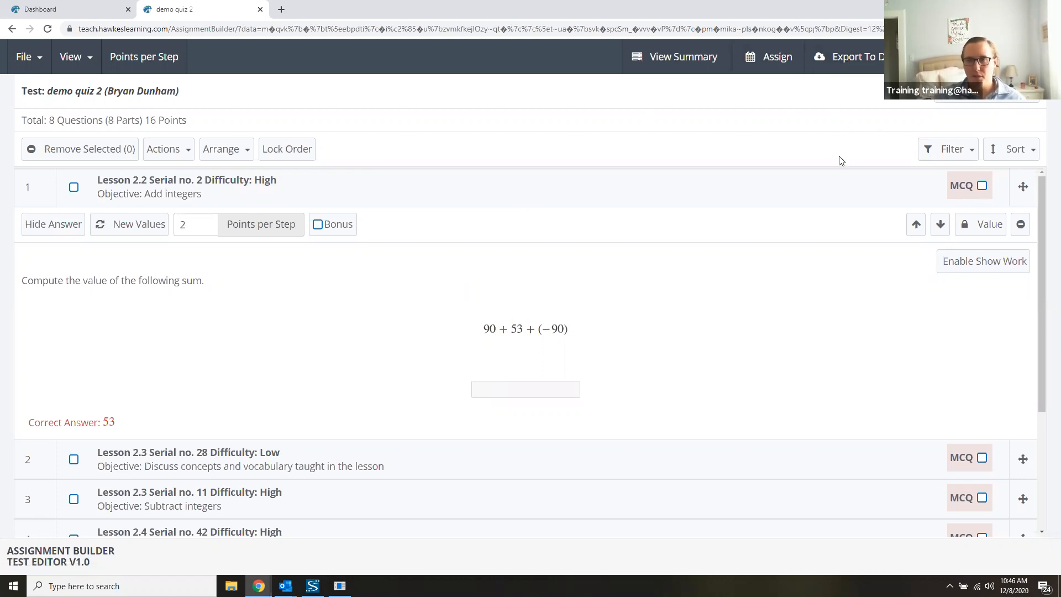
# Export demo quiz 2 to a document with Questions & Answer Key and 1 version.
pyautogui.click(866, 61)
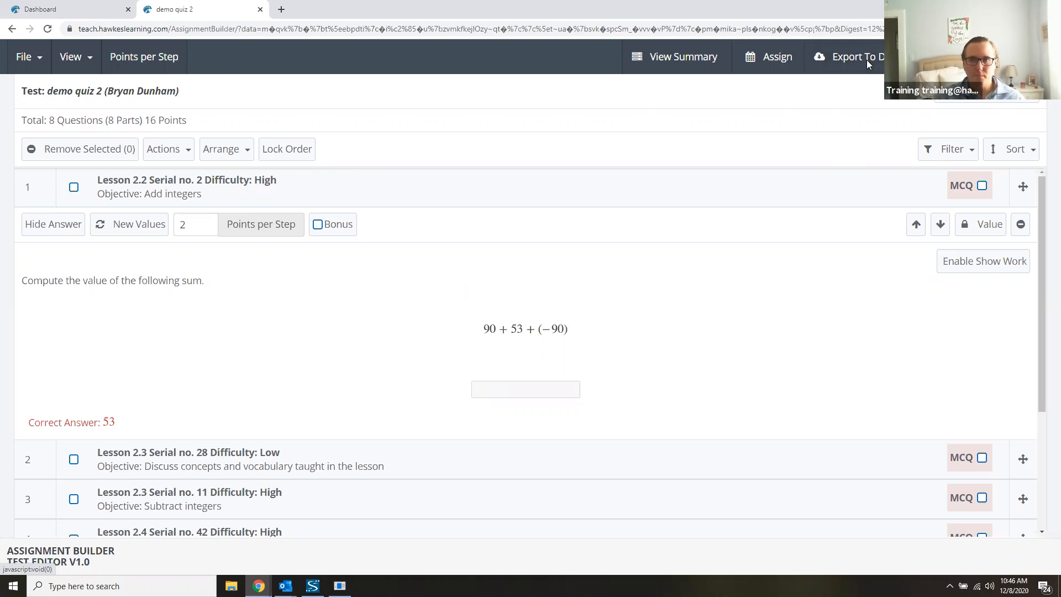
pyautogui.tripleClick(620, 105)
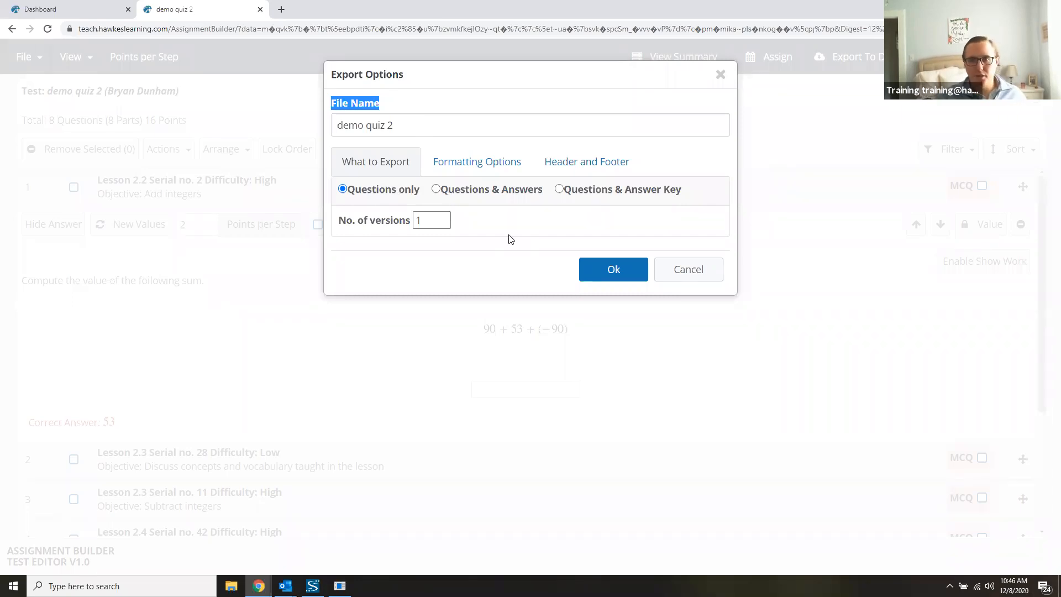
pyautogui.click(559, 189)
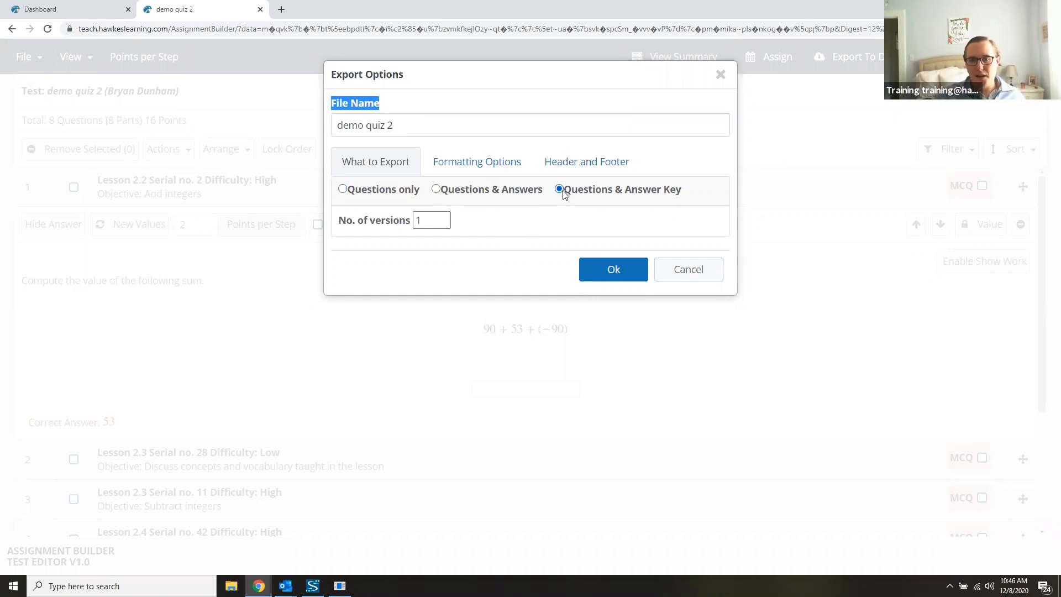
pyautogui.click(442, 217)
pyautogui.click(443, 223)
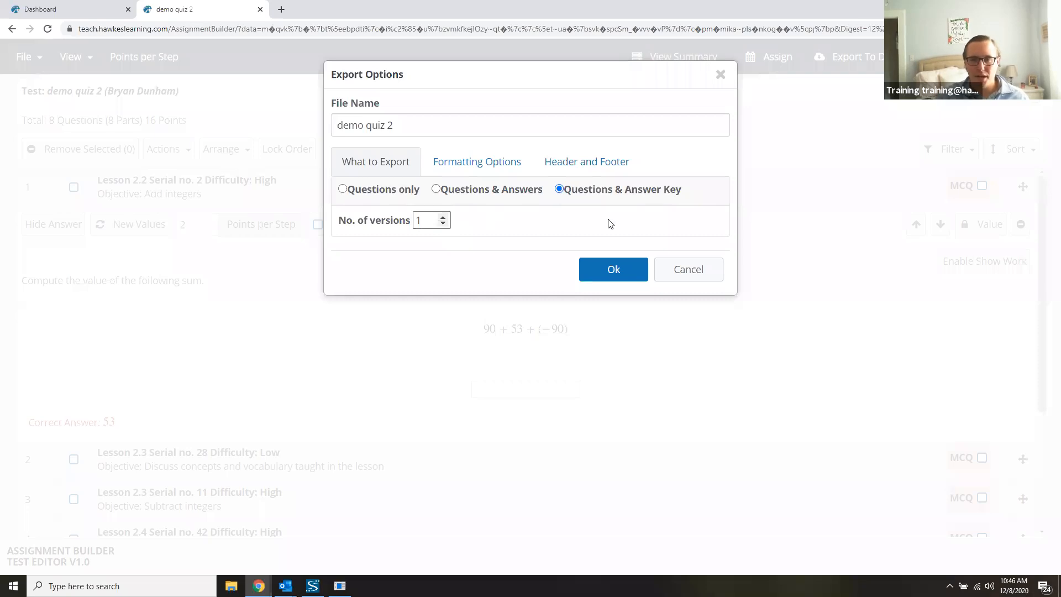
pyautogui.click(624, 269)
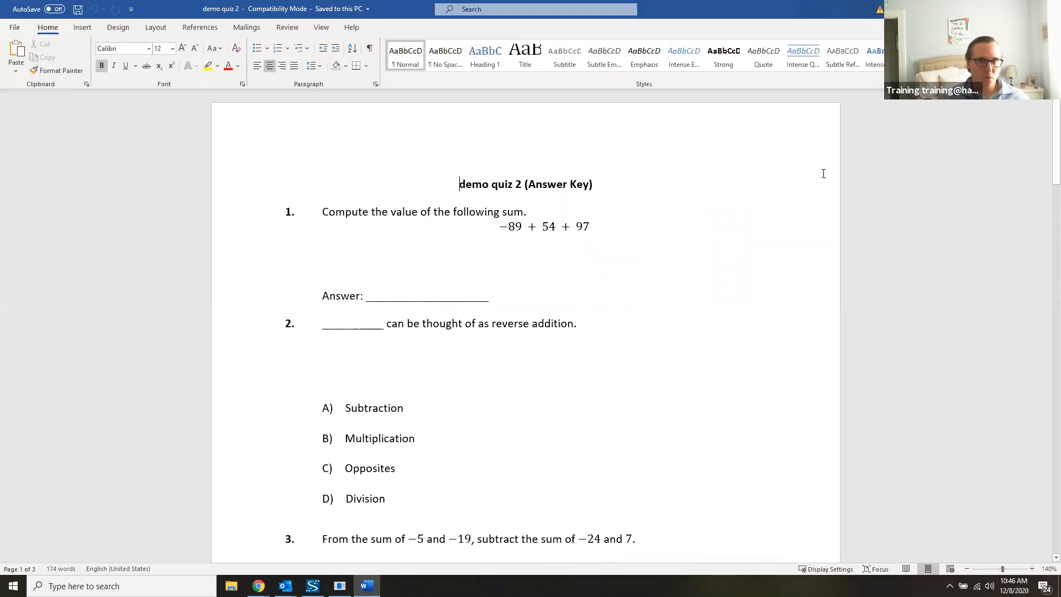
# In the exported Word document, add a blank line below question 1's prompt and change the last number of its sum to 98.
pyautogui.moveTo(595, 184); pyautogui.dragTo(524, 184)
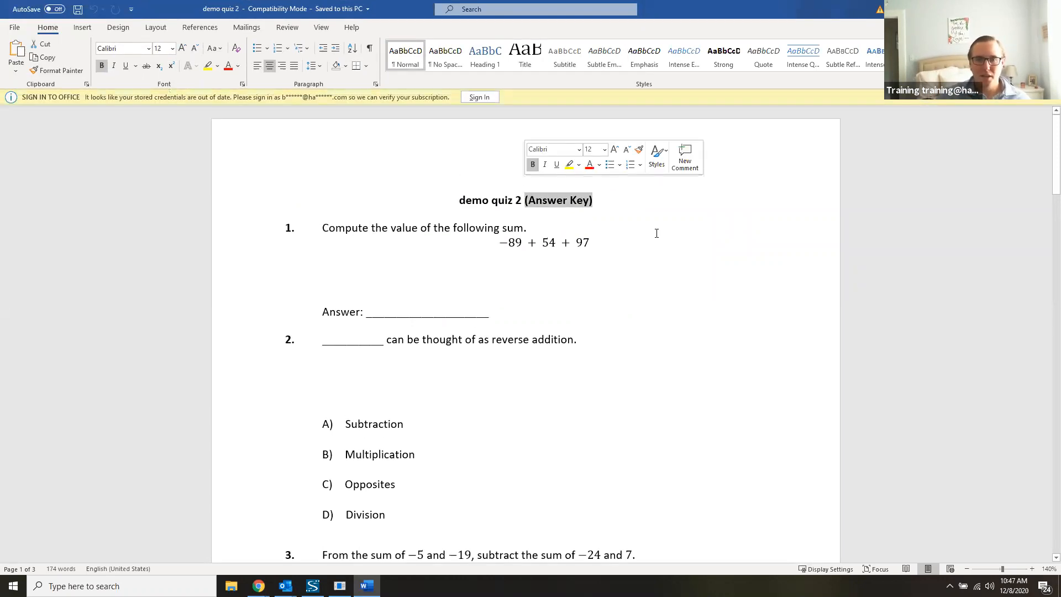
pyautogui.click(604, 340)
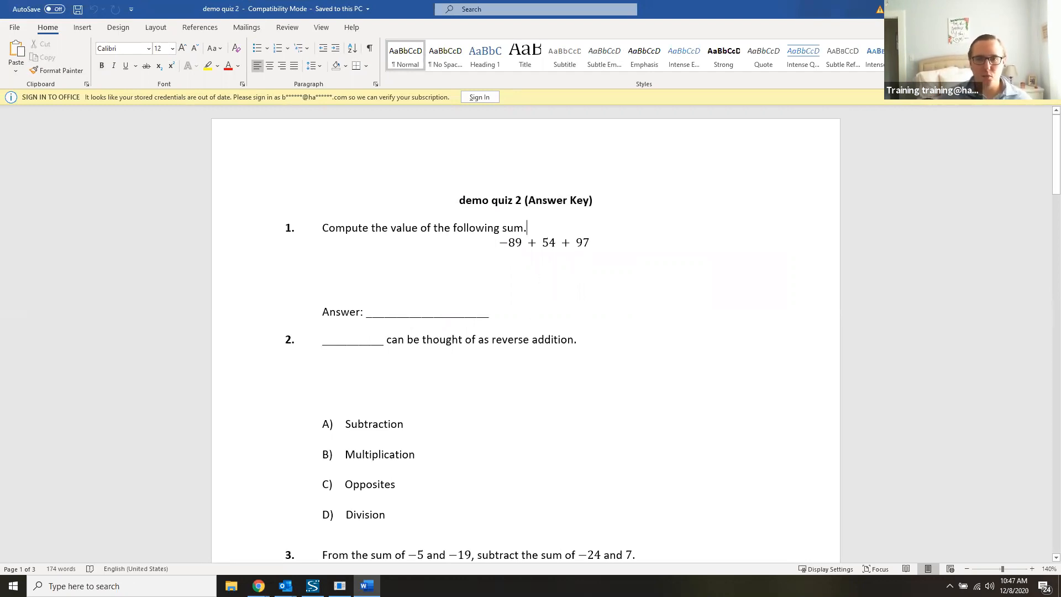
pyautogui.press('Return')
pyautogui.press('BackSpace')
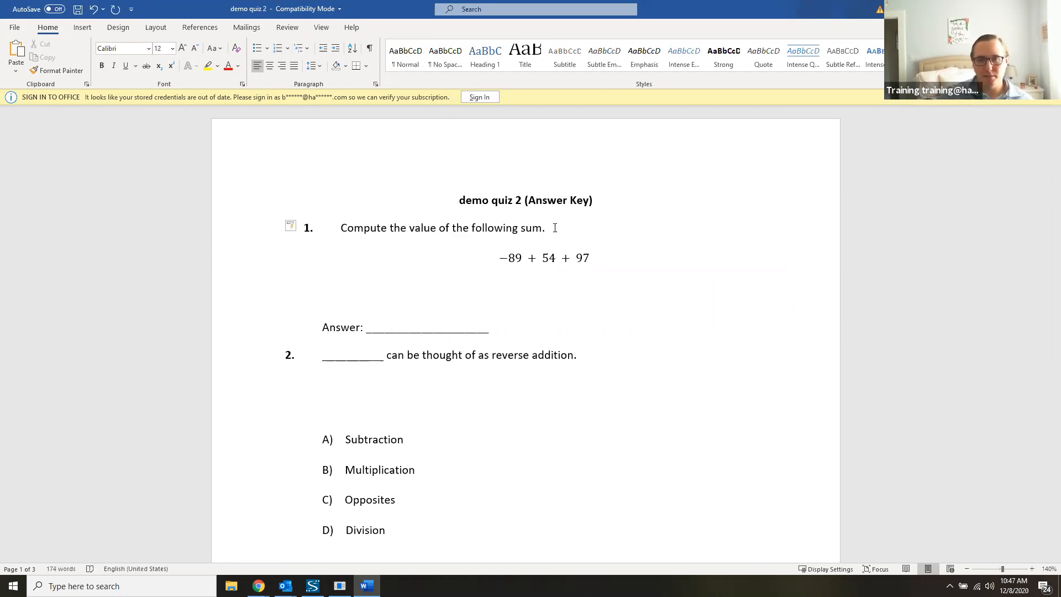
pyautogui.click(593, 253)
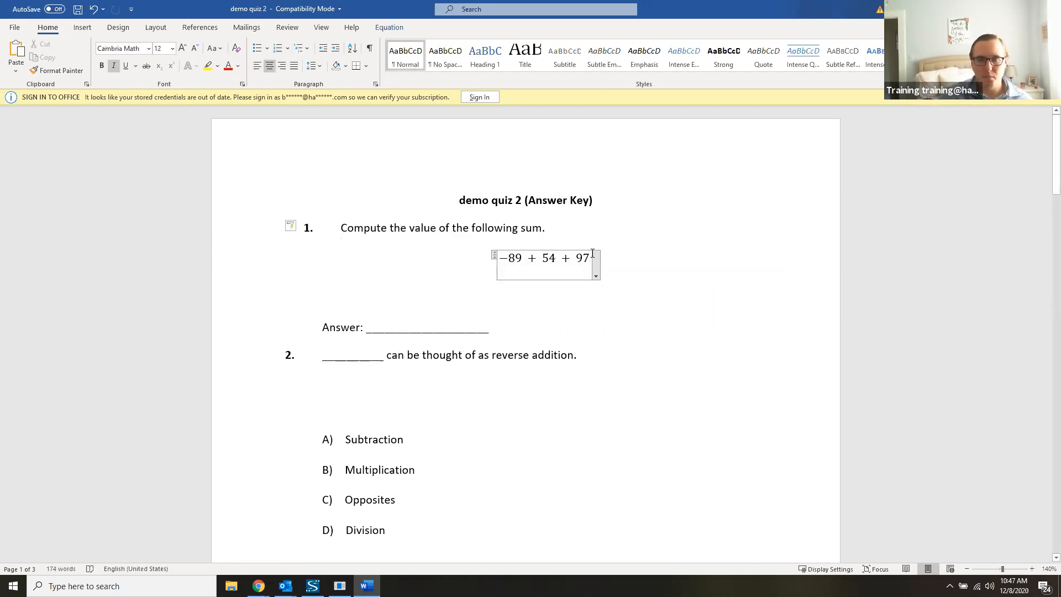
pyautogui.press('BackSpace')
pyautogui.write('8')
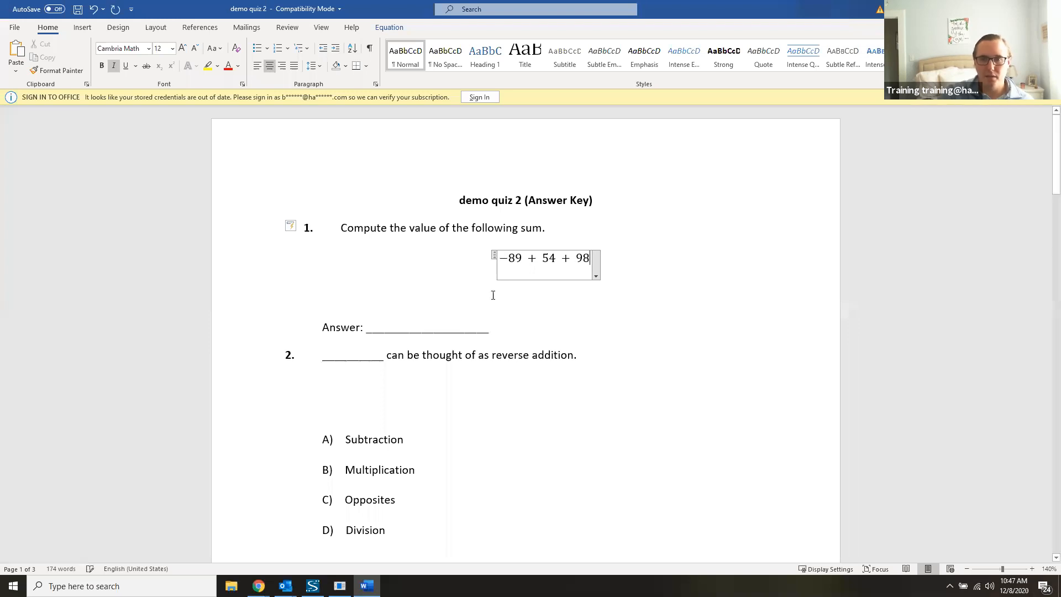
# Delete the Answer line of question 1 and insert three blank lines before question 2.
pyautogui.moveTo(500, 329); pyautogui.dragTo(285, 325)
pyautogui.press('BackSpace')
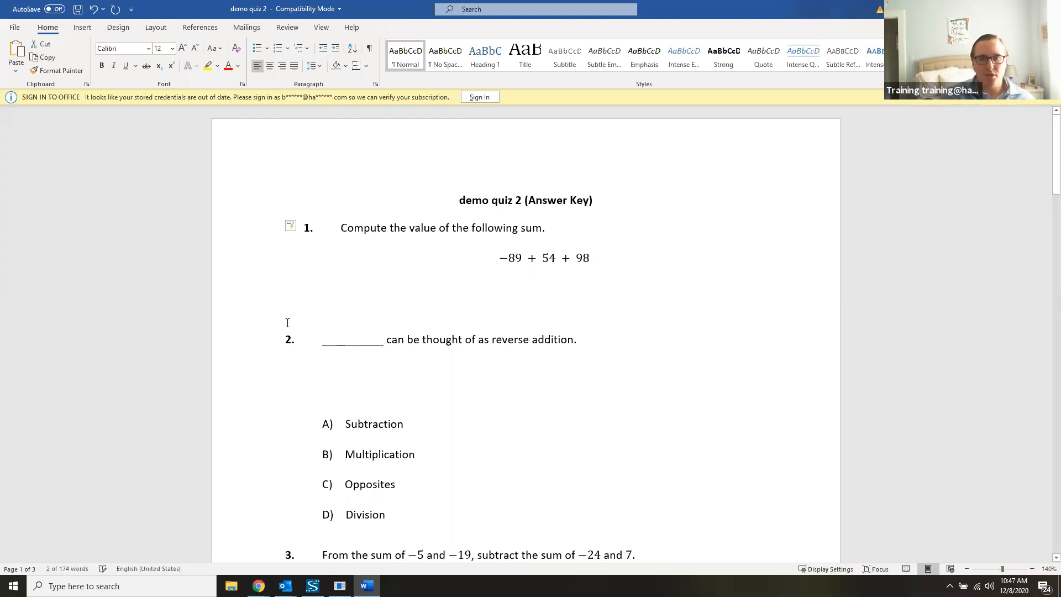
pyautogui.press('Return')
pyautogui.press('Return')
pyautogui.press('Return')
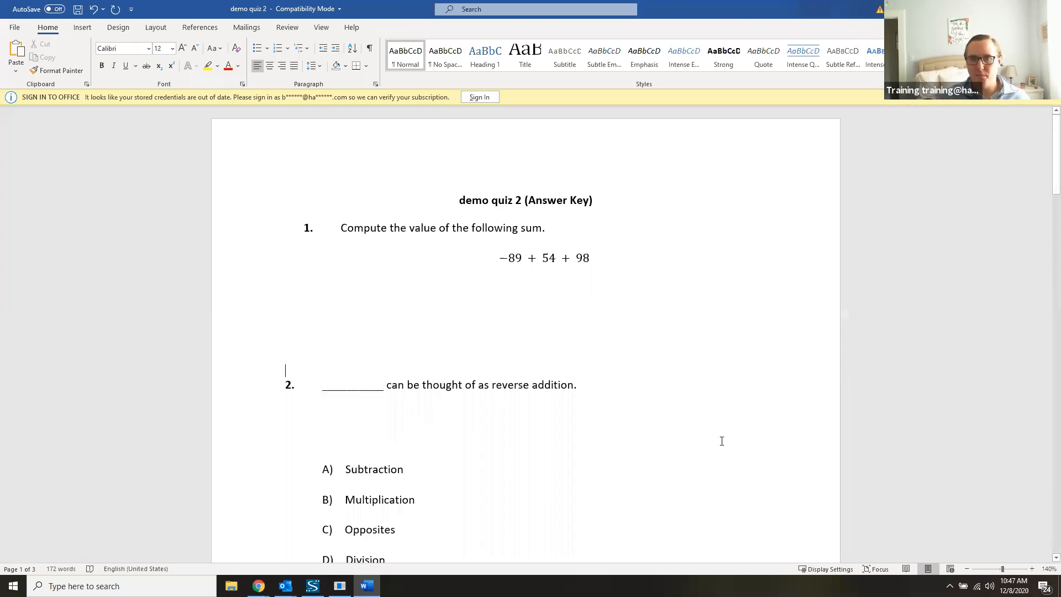
# Examine the remaining questions and the correct-answer list on the last page, and return to the demo quiz 2 test in Chrome.
pyautogui.scroll(-3, 721, 438)
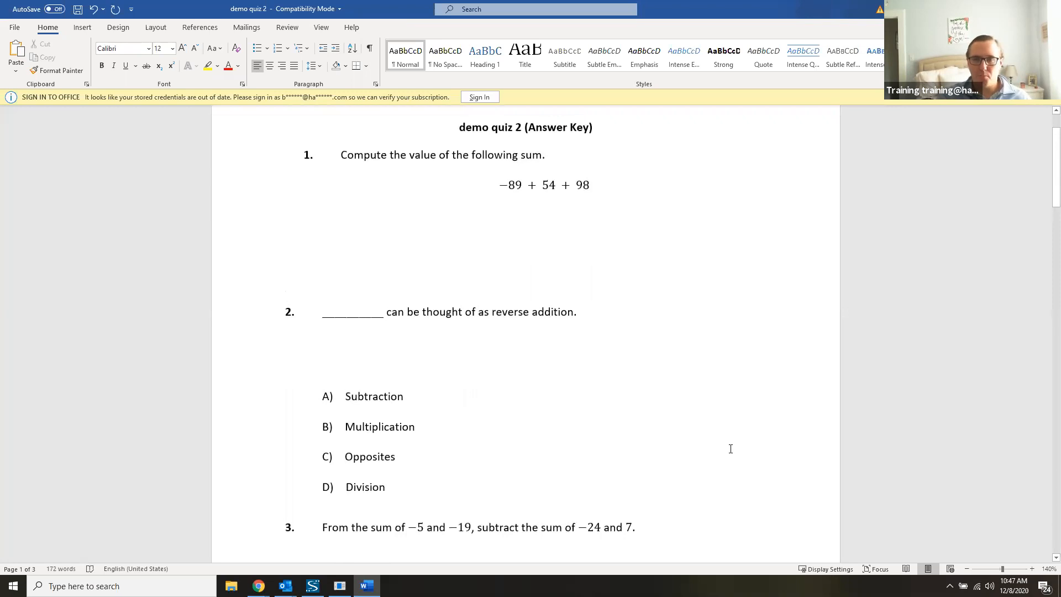
pyautogui.scroll(-15, 731, 449)
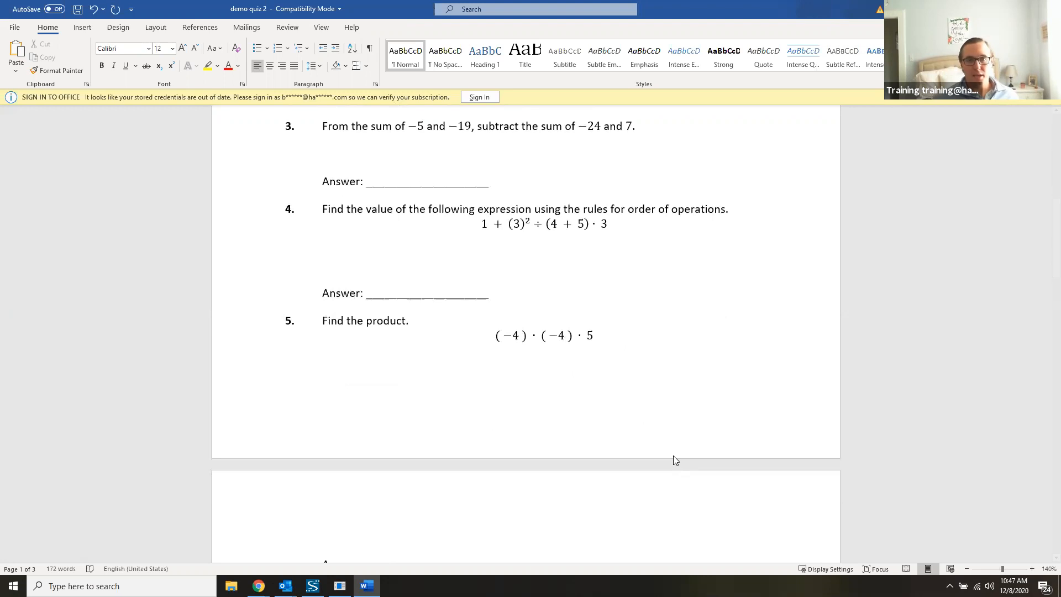
pyautogui.scroll(-20, 692, 409)
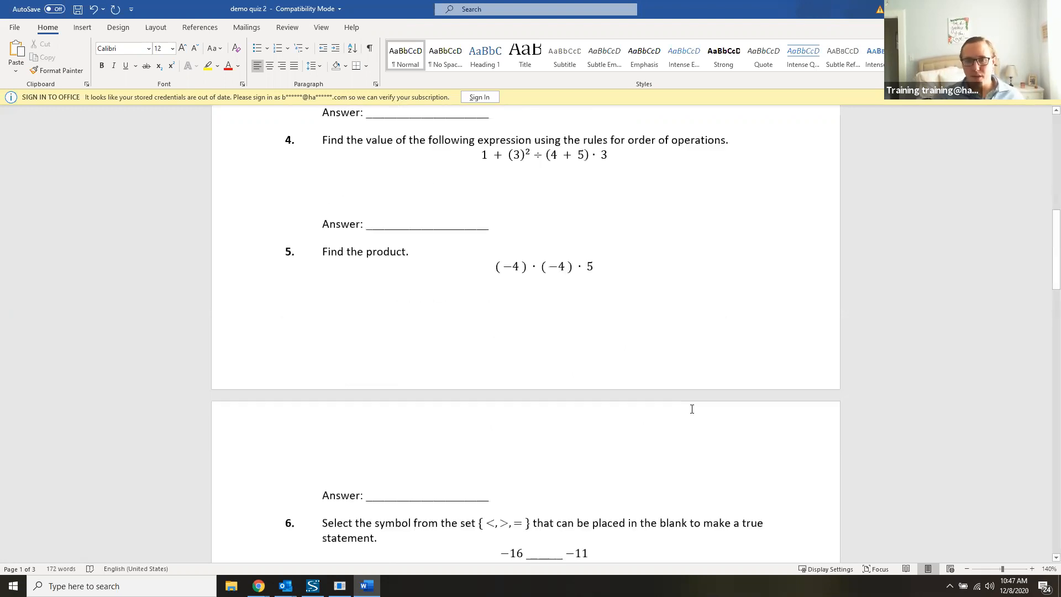
pyautogui.scroll(-15, 688, 414)
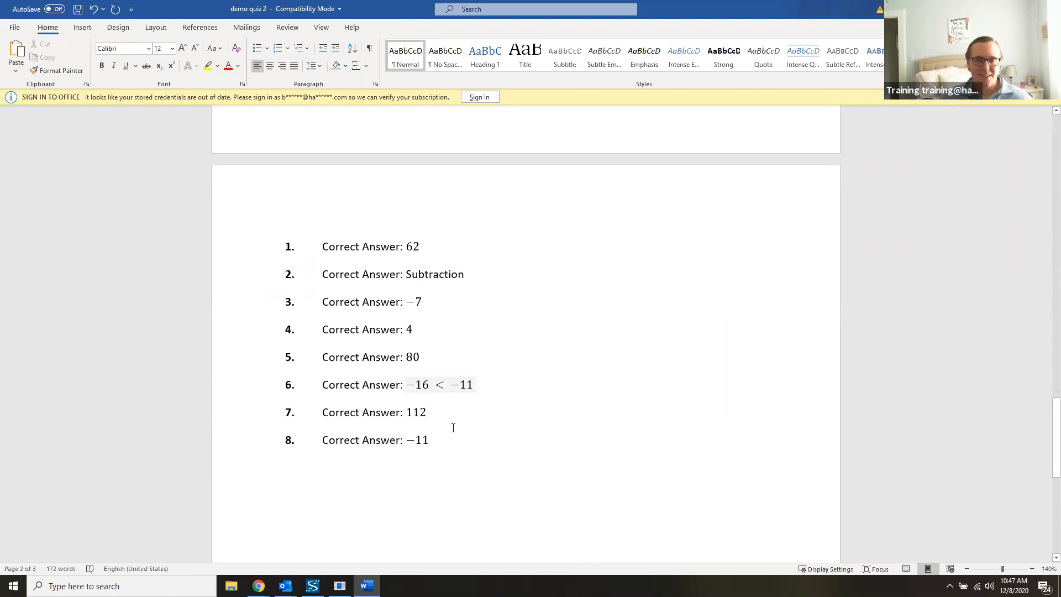
pyautogui.moveTo(431, 439); pyautogui.dragTo(265, 241)
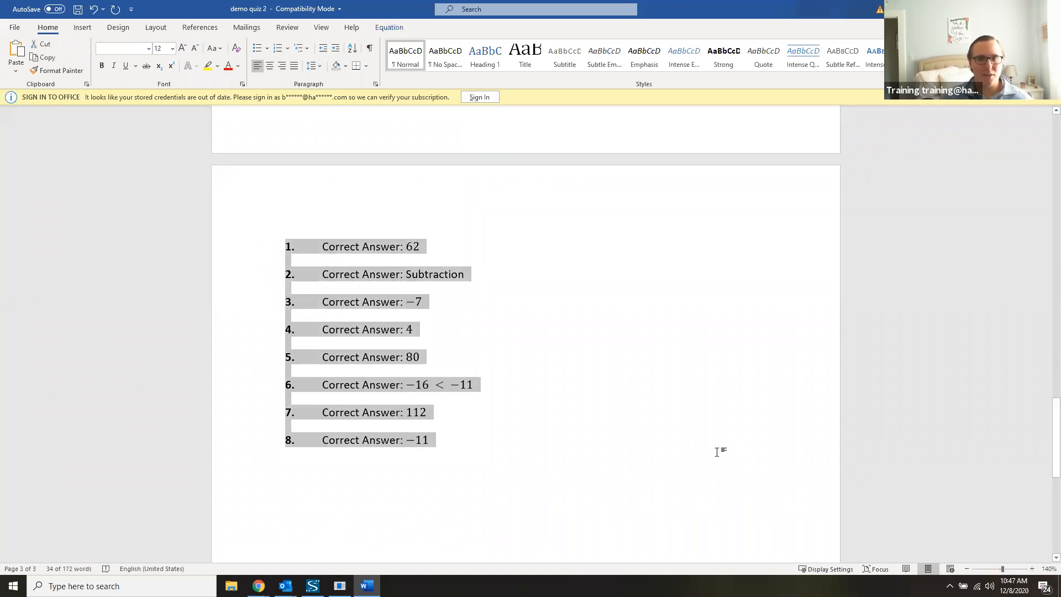
pyautogui.scroll(3, 666, 466)
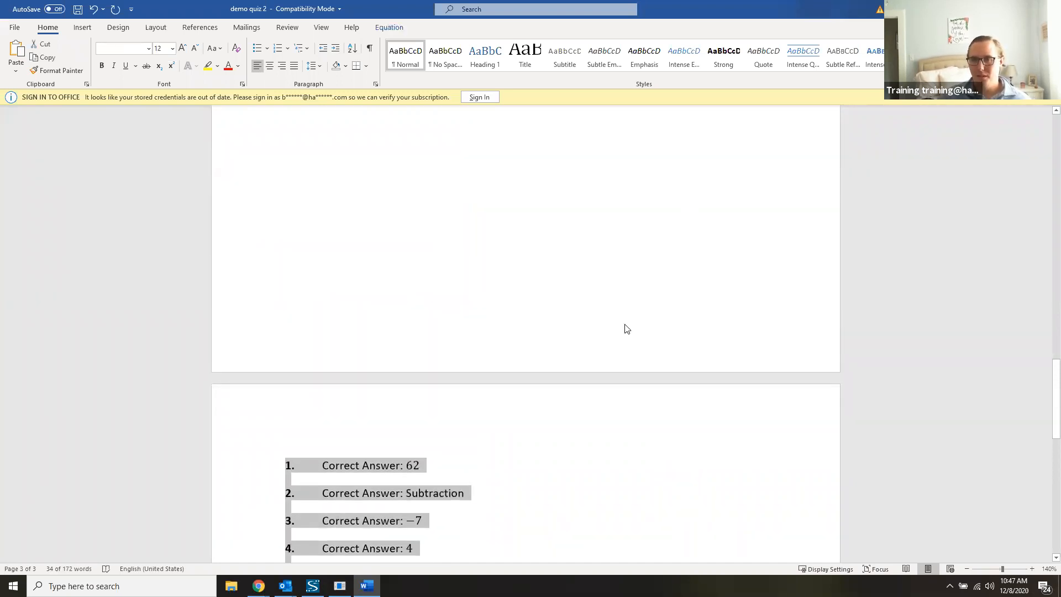
pyautogui.moveTo(258, 585)
pyautogui.click(286, 537)
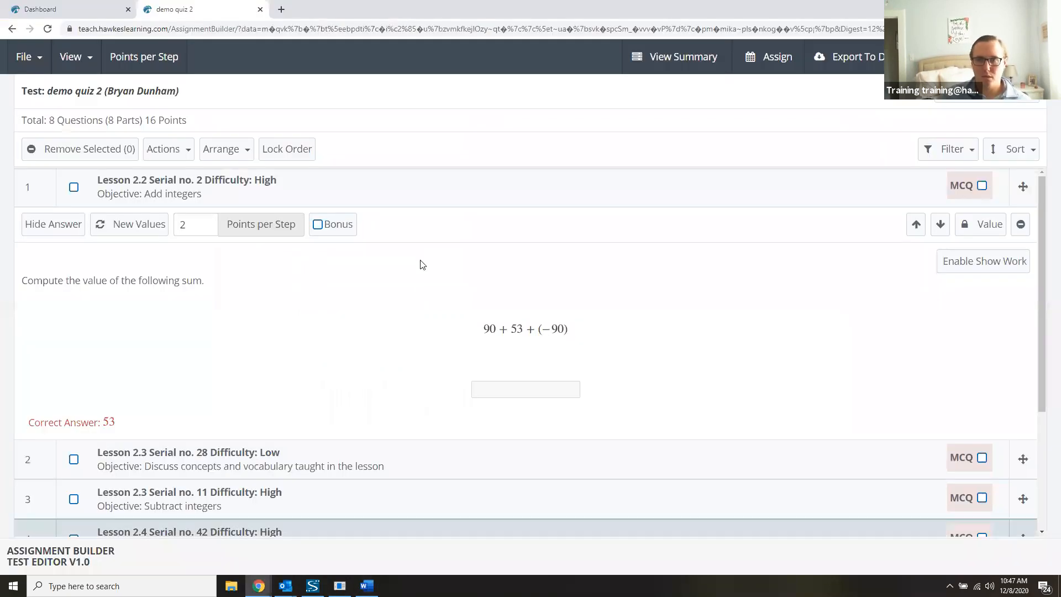